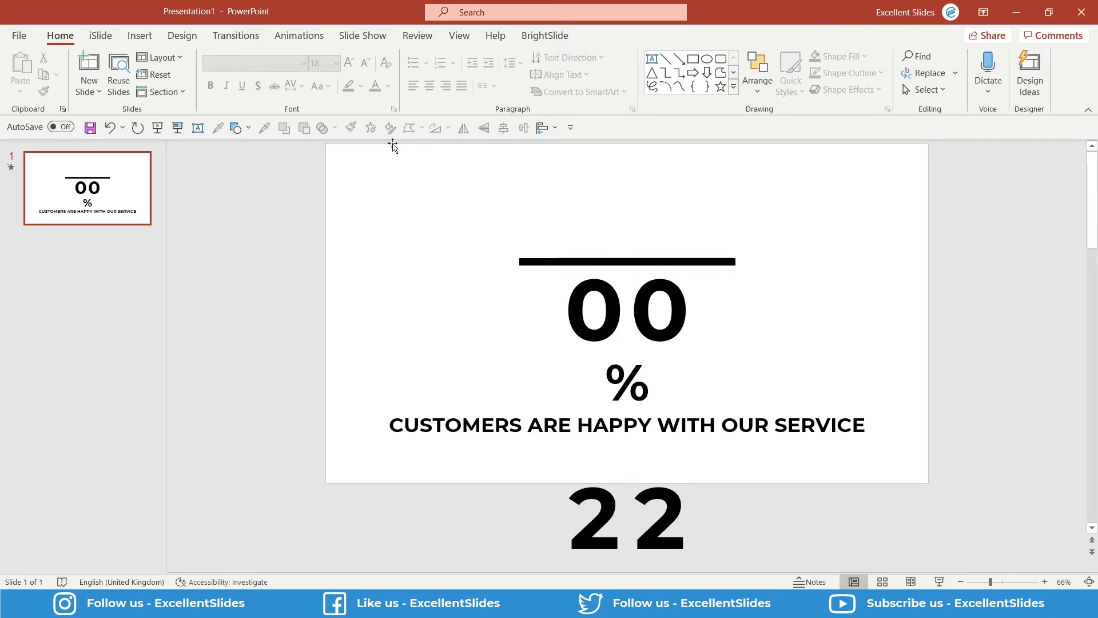
Add a second slide and delete both of its empty placeholders.
right_click(85, 253)
click(112, 303)
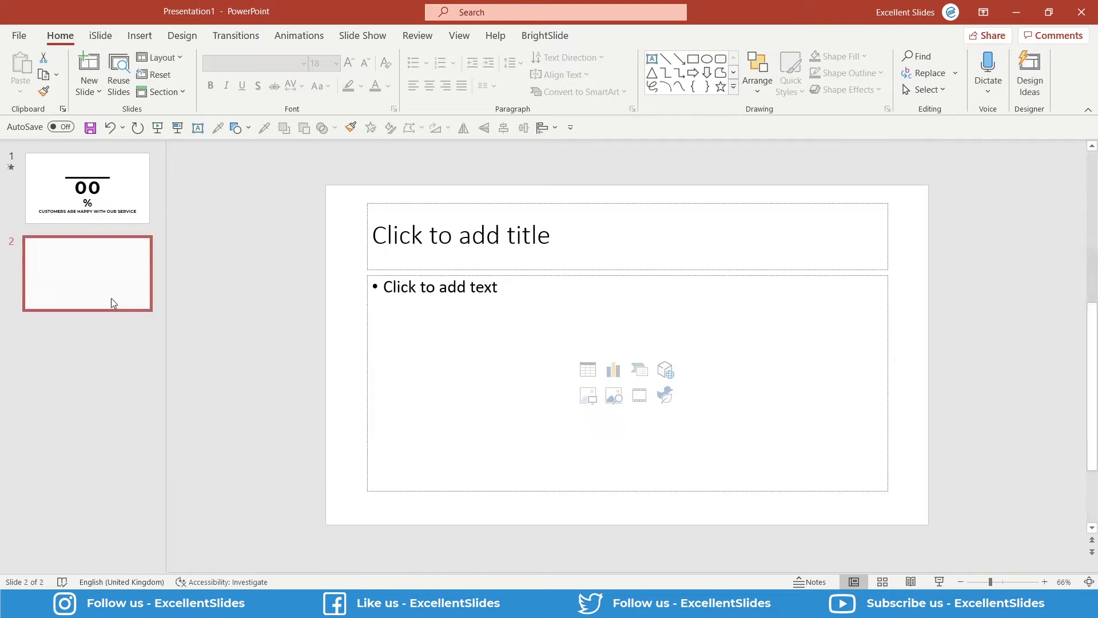
drag(308, 169, 949, 527)
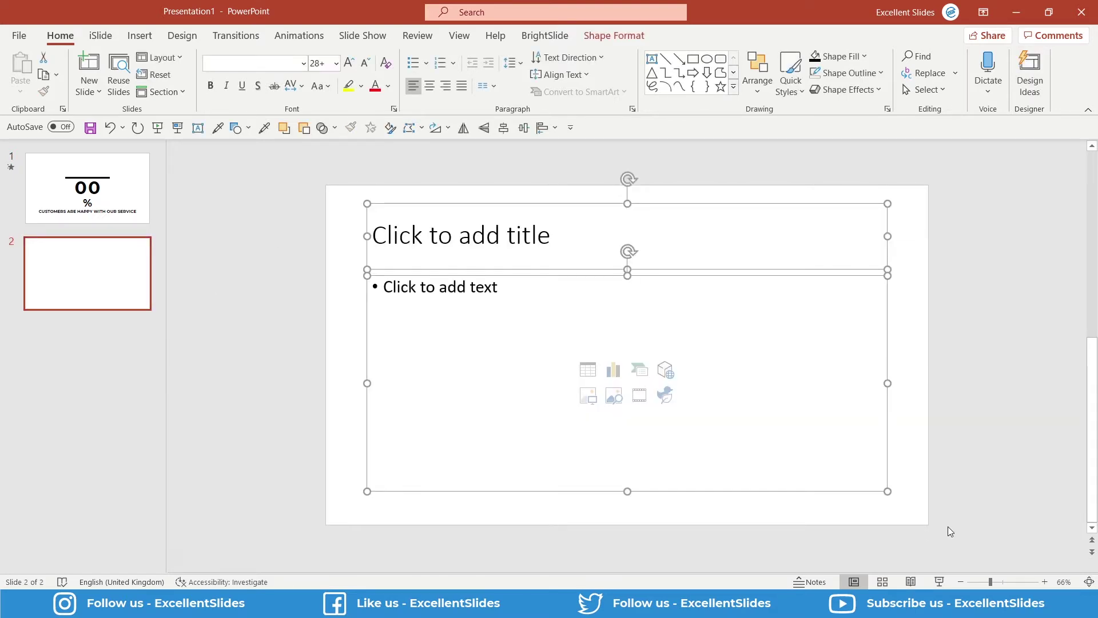
key(Delete)
Return to slide 1 and inspect the tall 00–99 digit column below the slide.
click(124, 218)
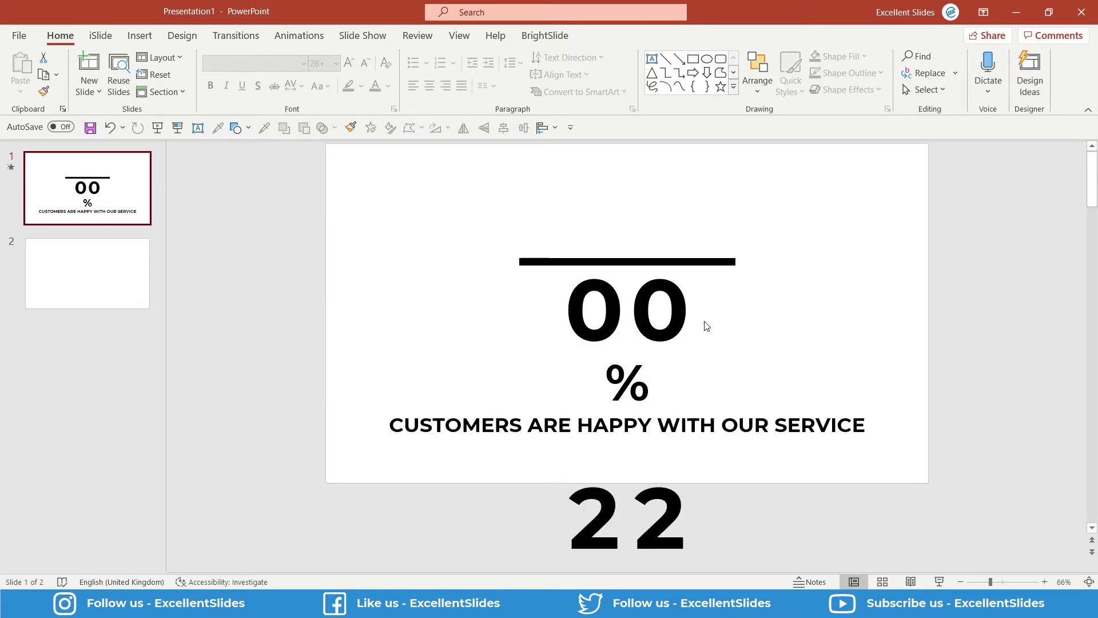
scroll(600, 480, down, 4)
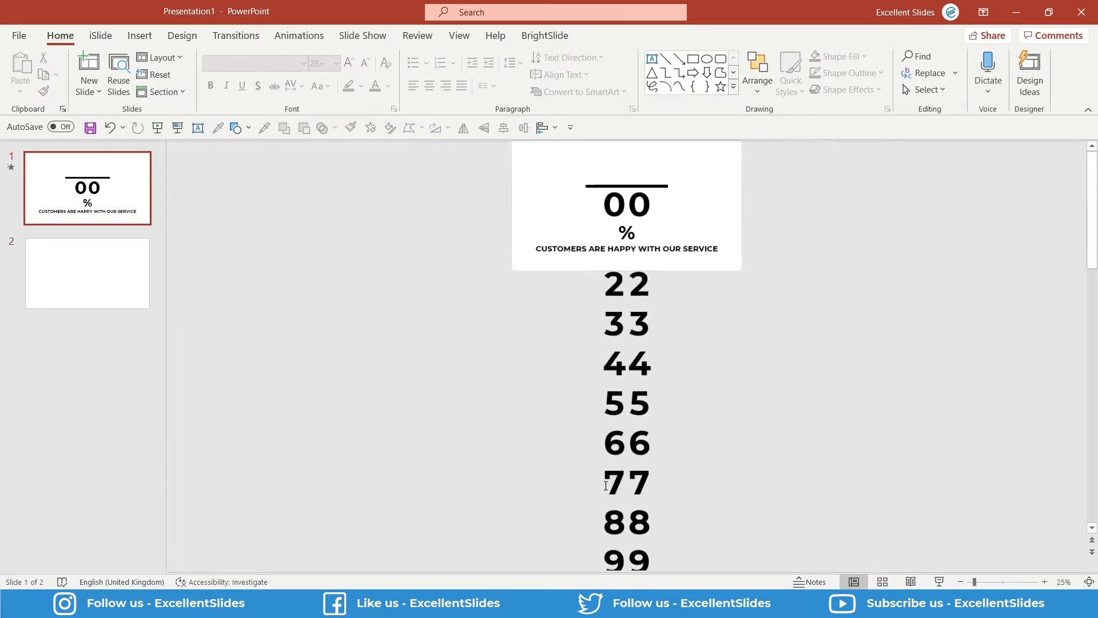
click(603, 395)
scroll(618, 374, up, 3)
scroll(614, 314, down, 3)
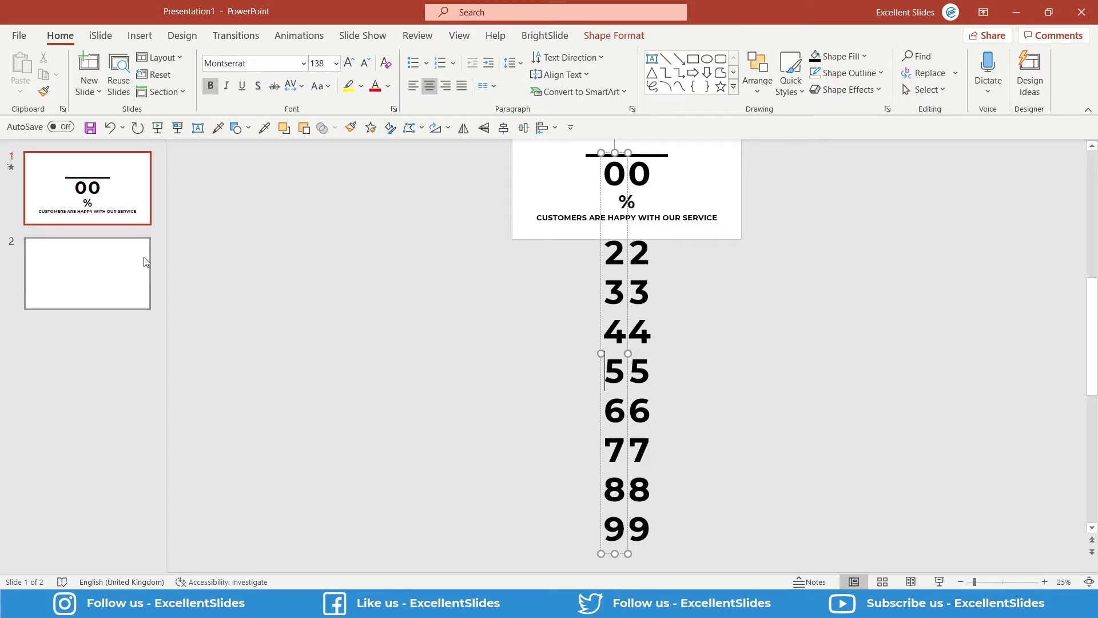
Insert a text box on slide 2 holding the digits 0 to 9, one per line.
click(135, 270)
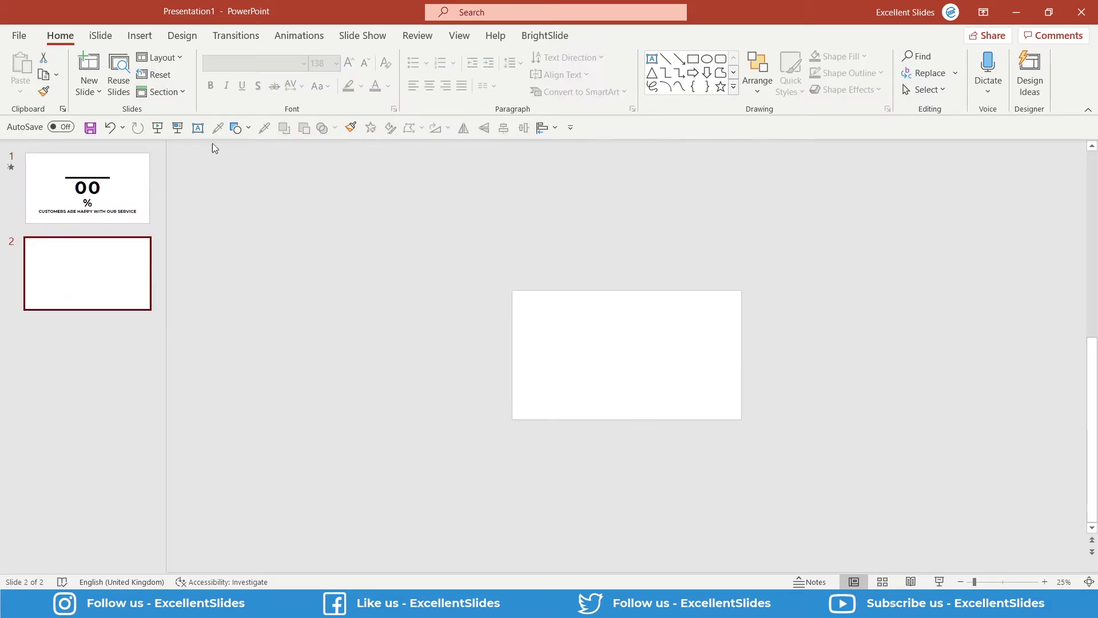
click(198, 127)
click(551, 318)
scroll(554, 314, up, 4)
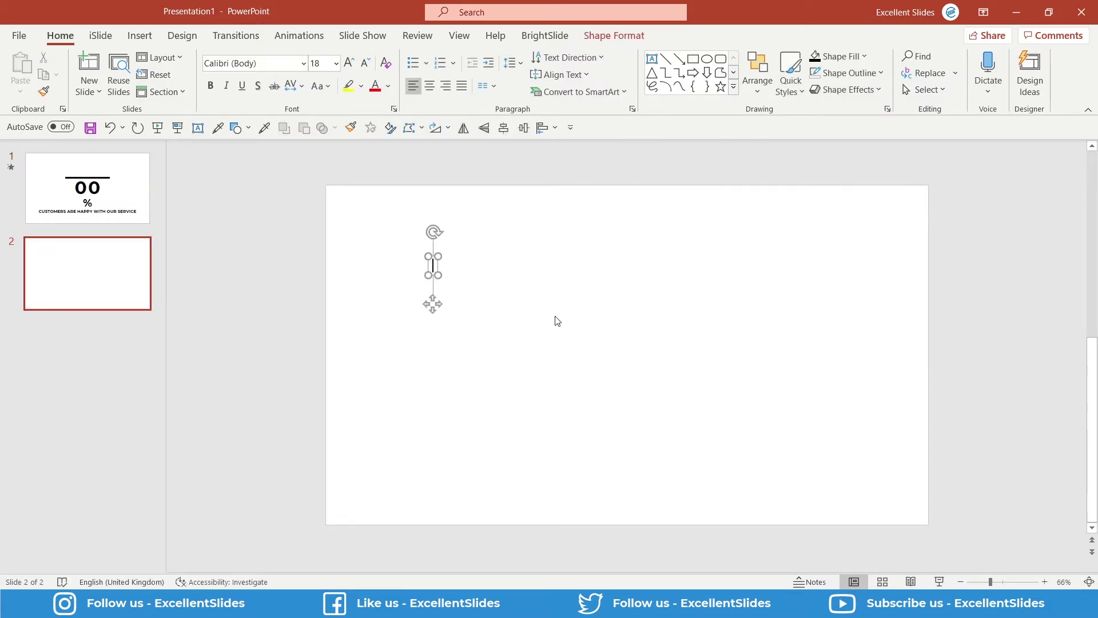
text(0)
key(Return)
text(1)
key(Return)
text(2)
key(Return)
text(3)
key(Return)
text(4)
key(Return)
text(5)
key(Return)
text(6)
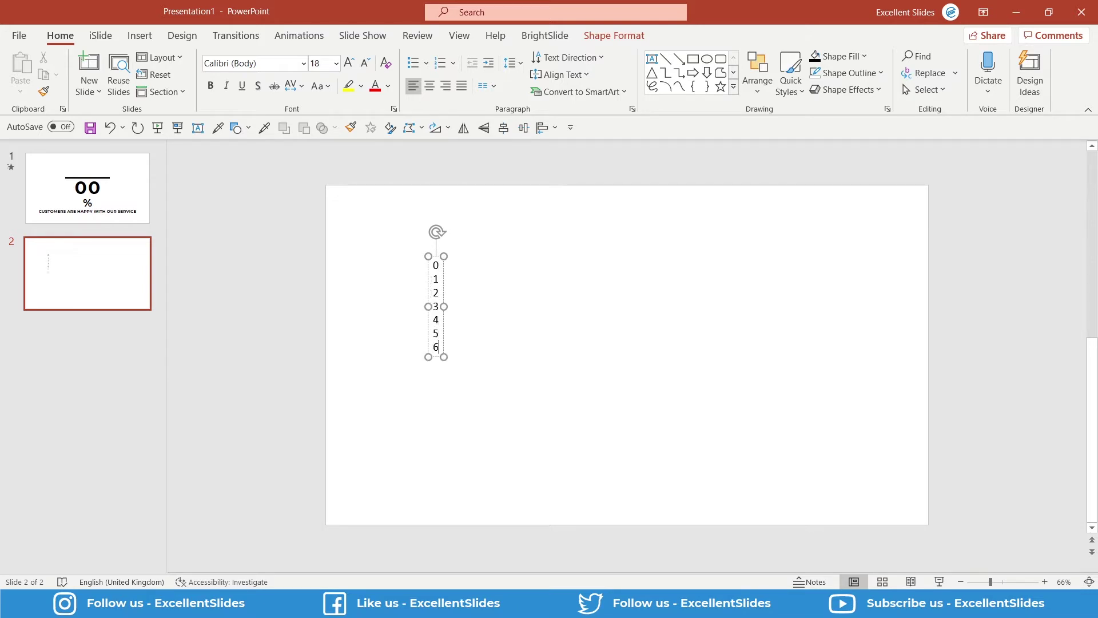
key(Return)
text(7)
key(Return)
text(8)
key(Return)
text(9)
key(Return)
key(BackSpace)
Select all the digits and set them in bold Montserrat.
key(ctrl+a)
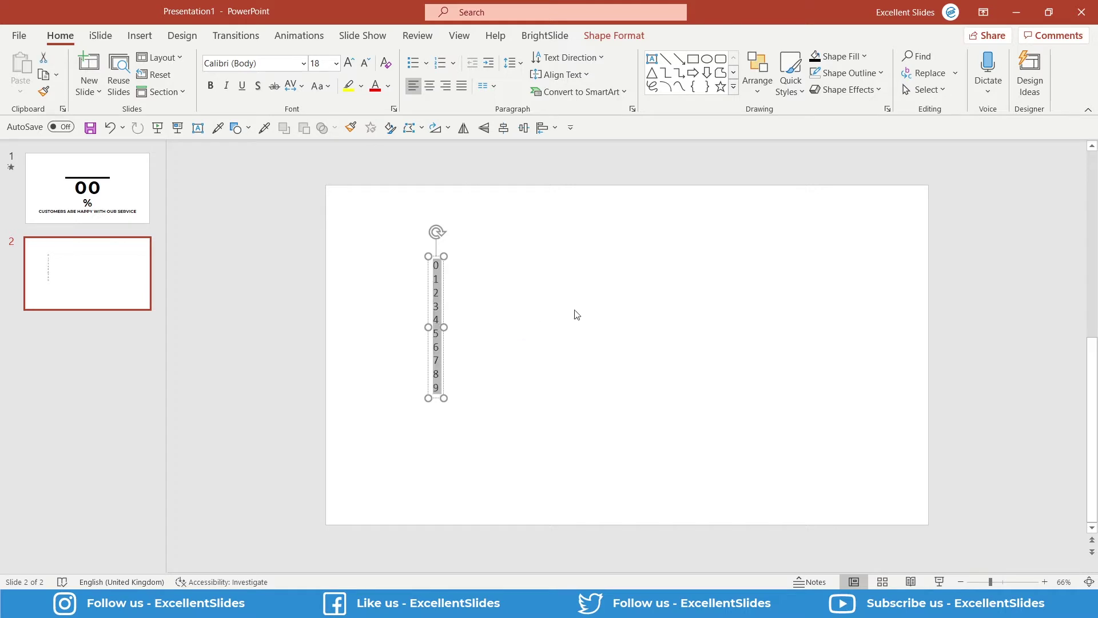
scroll(478, 311, up, 4)
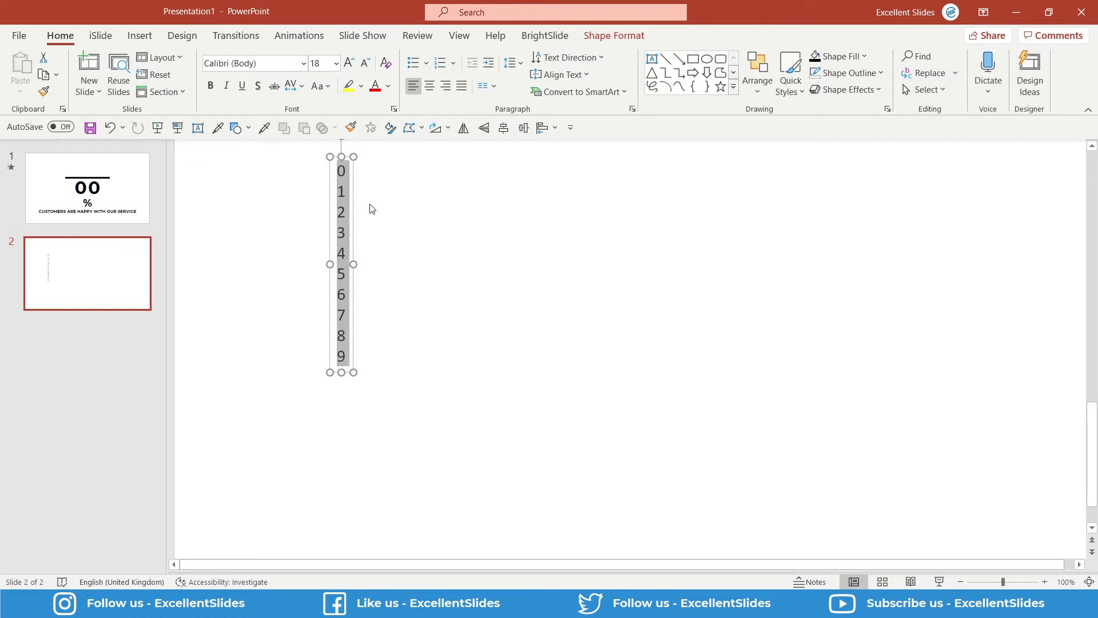
click(262, 65)
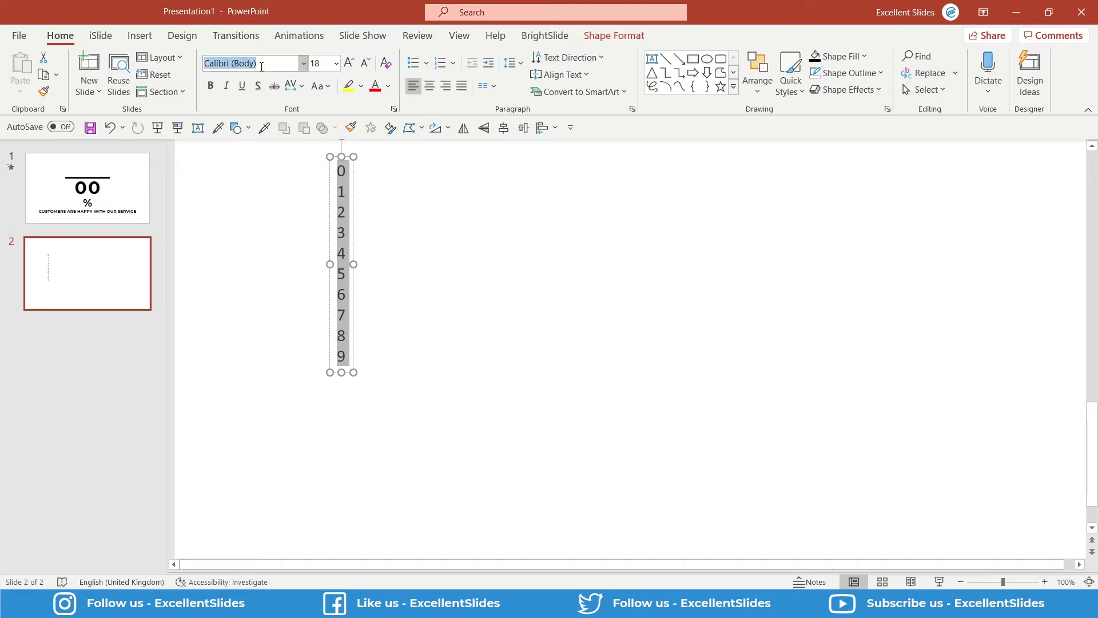
text(Montserrat)
key(Return)
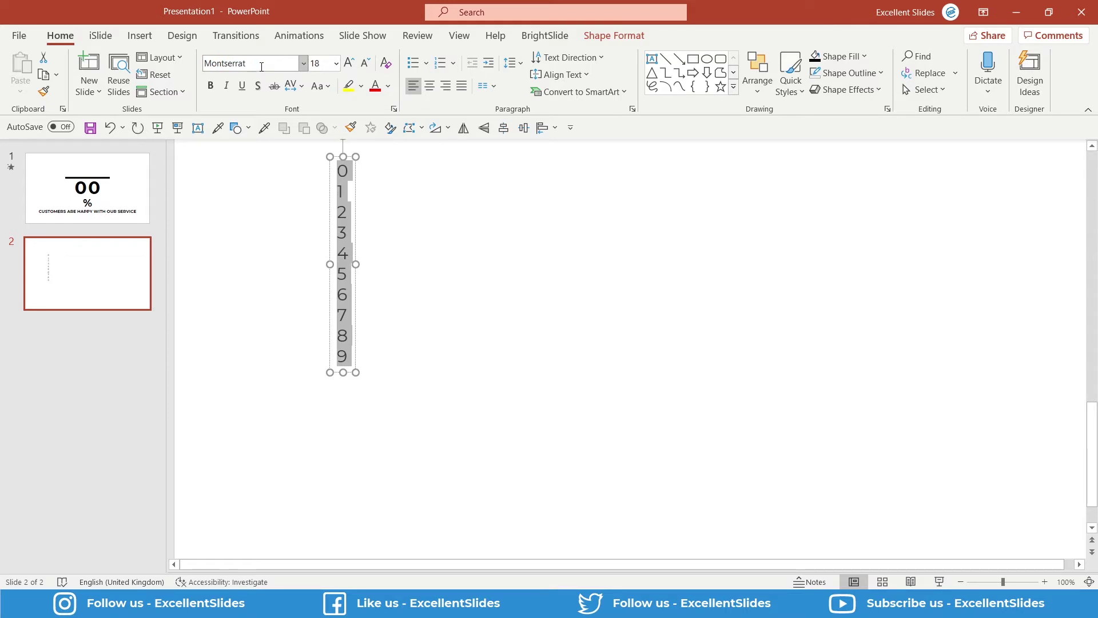
click(210, 86)
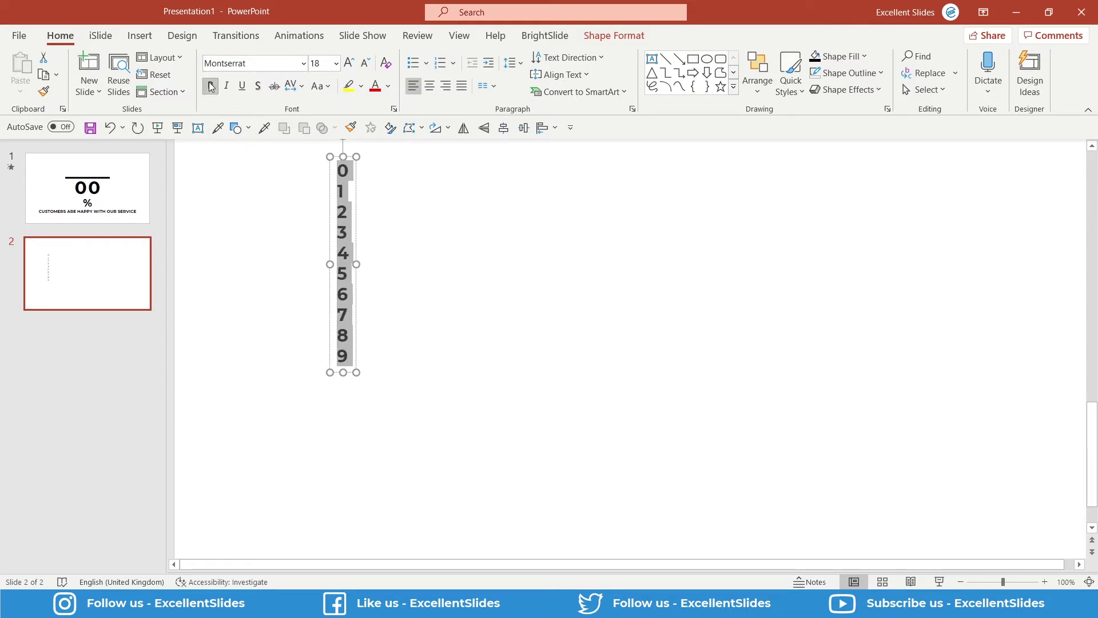
click(325, 66)
Apply 138 pt to the digits and centre-align them in the column.
text(138)
key(Return)
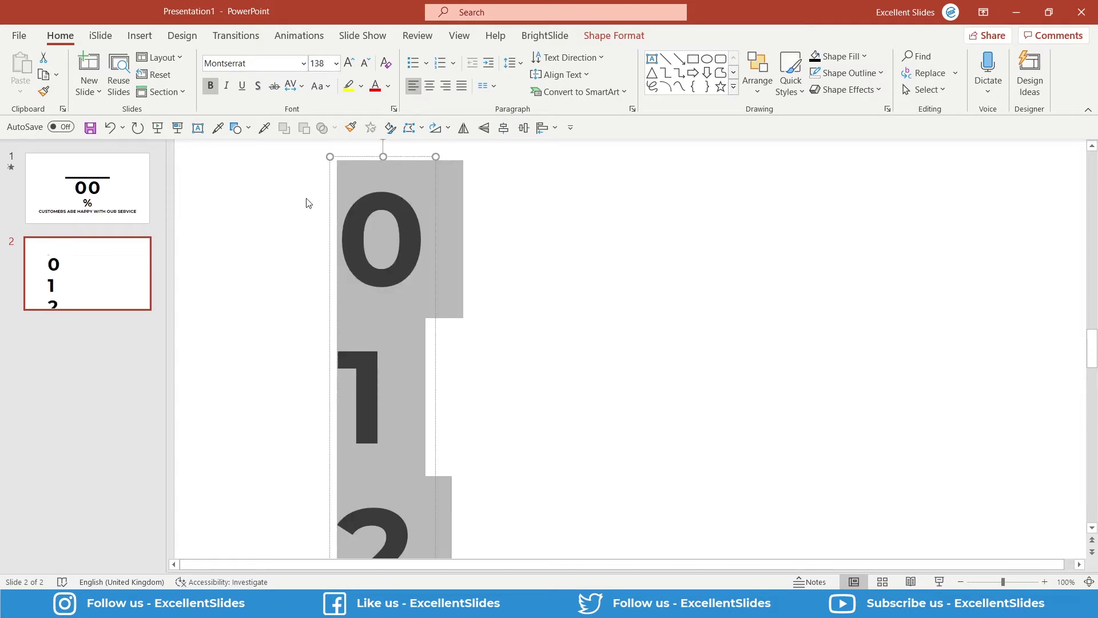
scroll(394, 239, down, 5)
scroll(482, 248, down, 2)
scroll(554, 258, up, 2)
scroll(554, 255, up, 5)
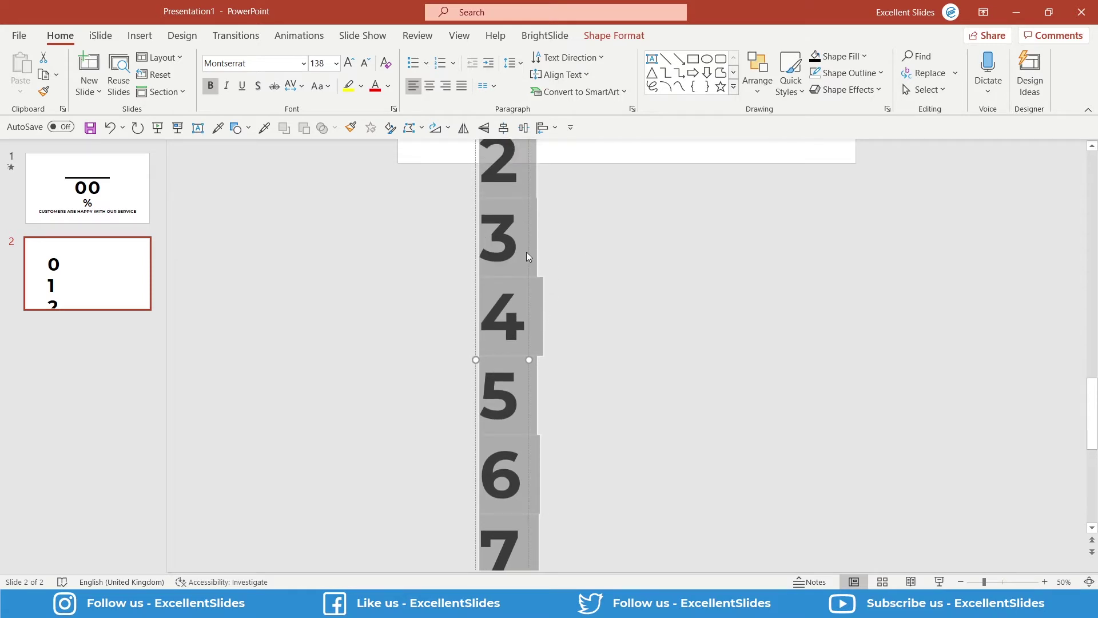
click(432, 90)
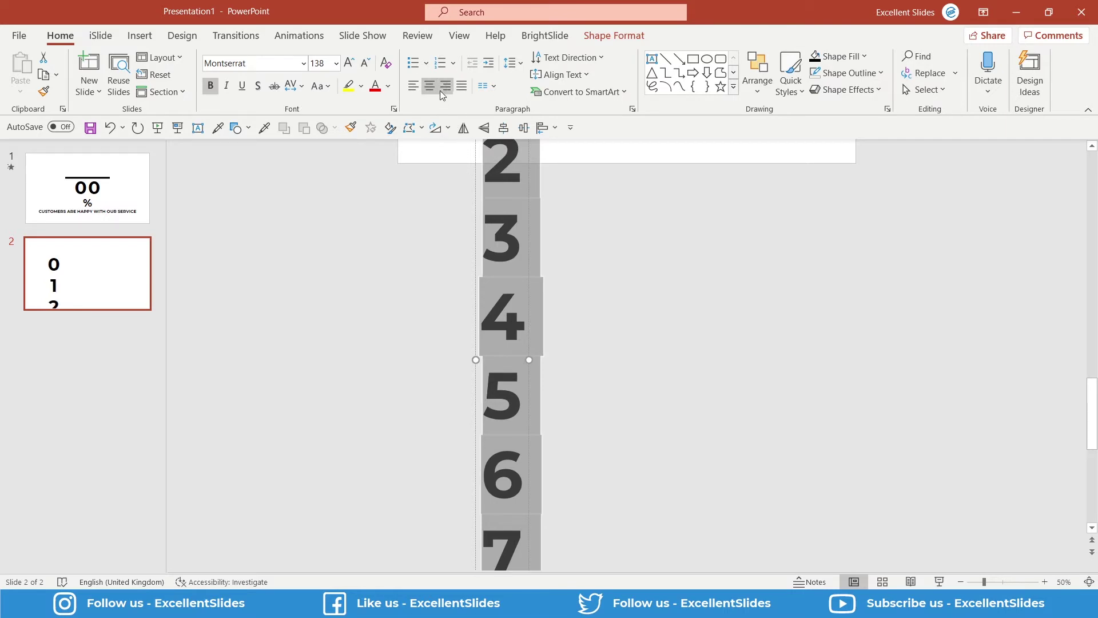
Drag the digit column upward so digits 2, 3 and 4 sit on slide 2.
ctrl+scroll(516, 225, down, 4)
click(702, 311)
click(606, 360)
ctrl+scroll(606, 360, up, 3)
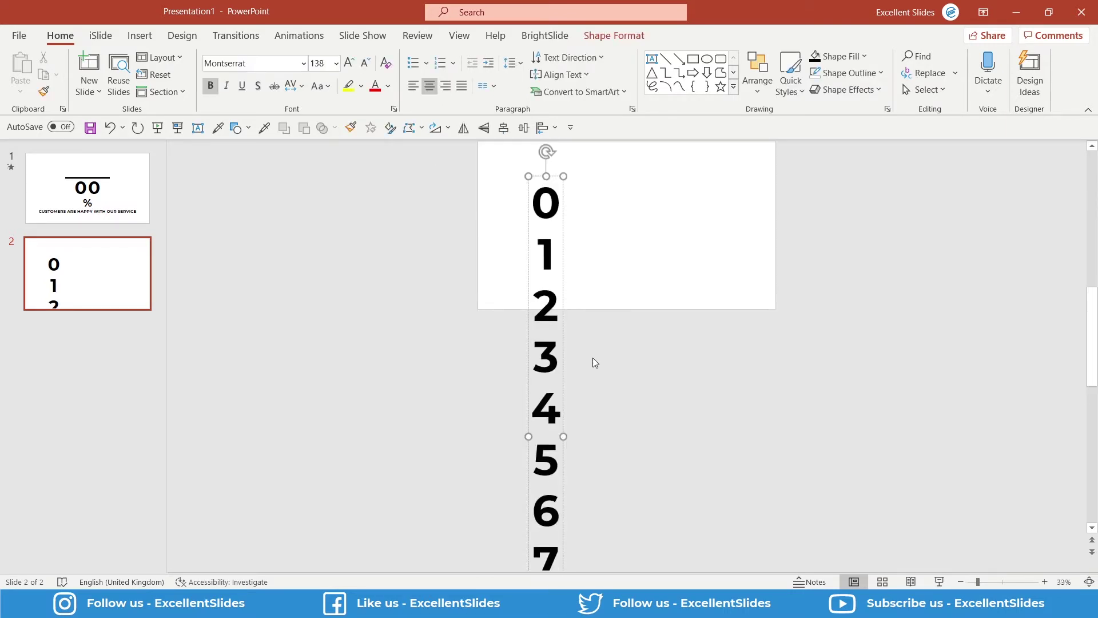
ctrl+scroll(613, 257, up, 2)
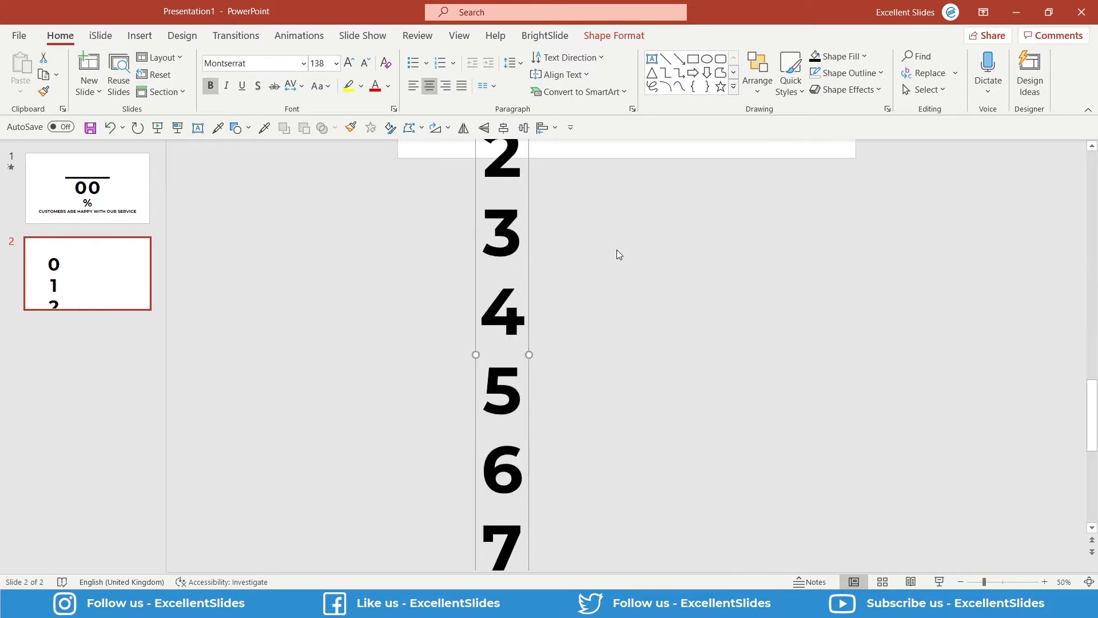
scroll(619, 251, up, 5)
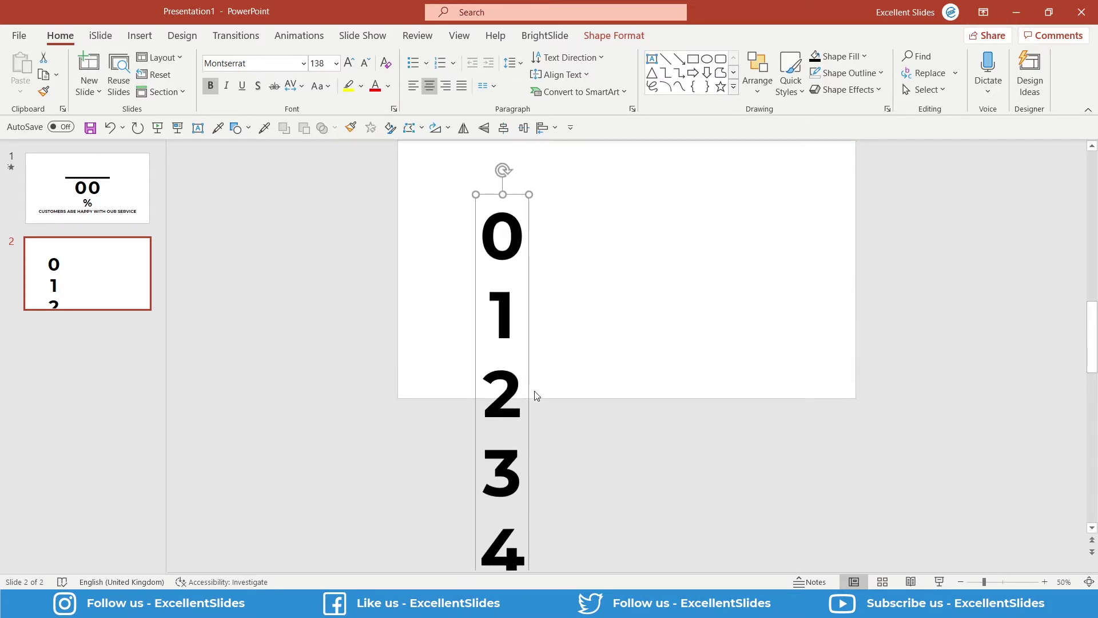
drag(530, 451, 530, 257)
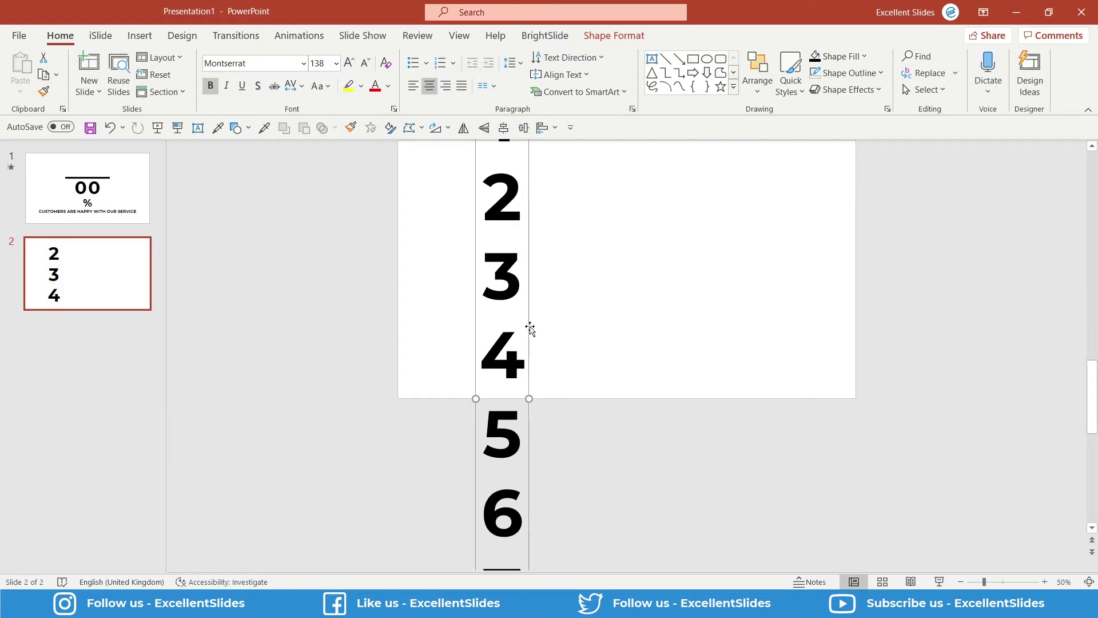
On slide 1, test sliding the left digit column up, undo it, then select both white masking rectangles.
click(117, 210)
click(575, 257)
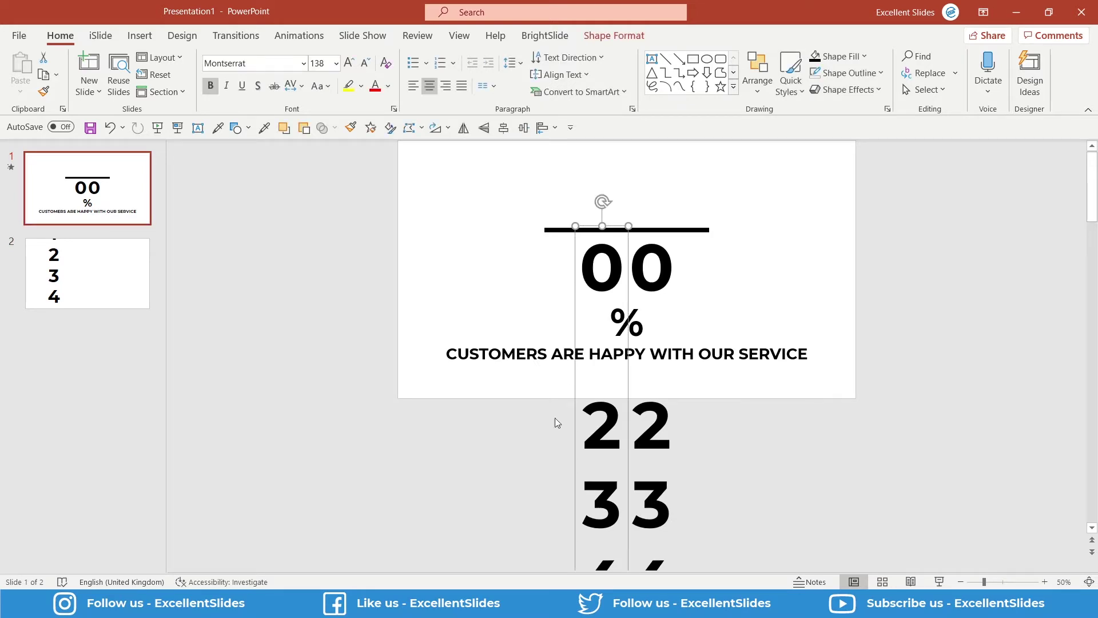
drag(572, 474, 574, 321)
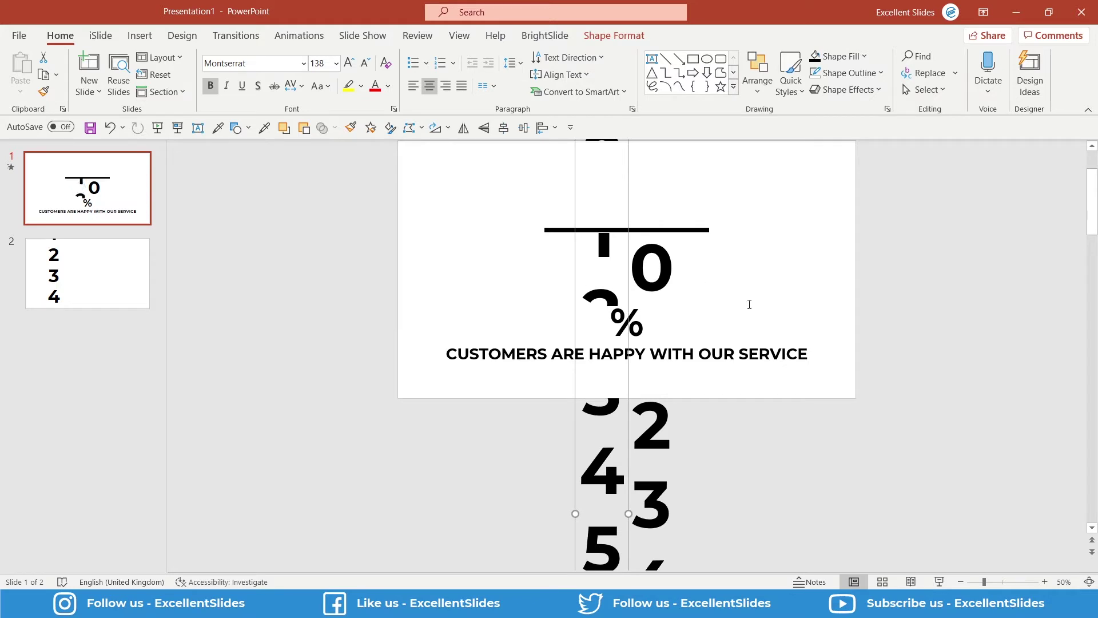
key(ctrl+z)
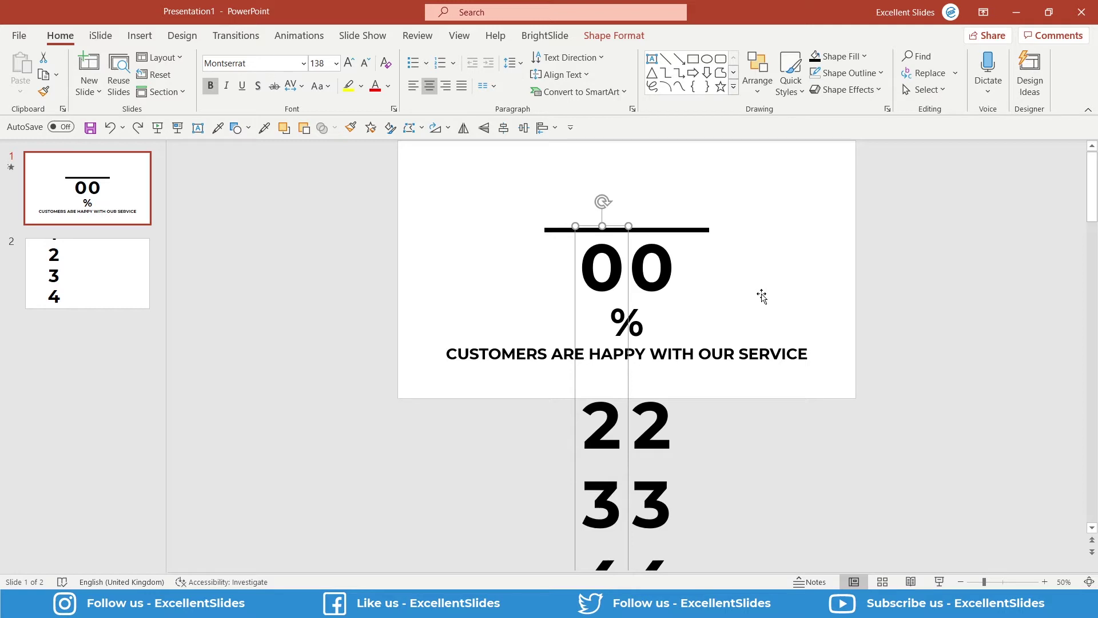
click(748, 199)
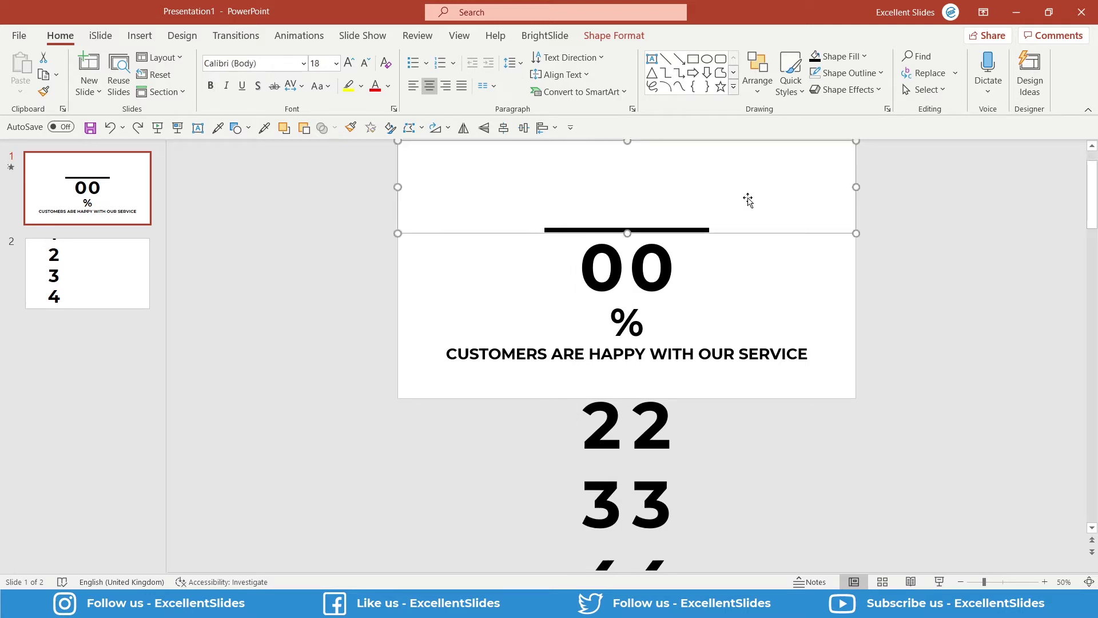
shift+click(837, 371)
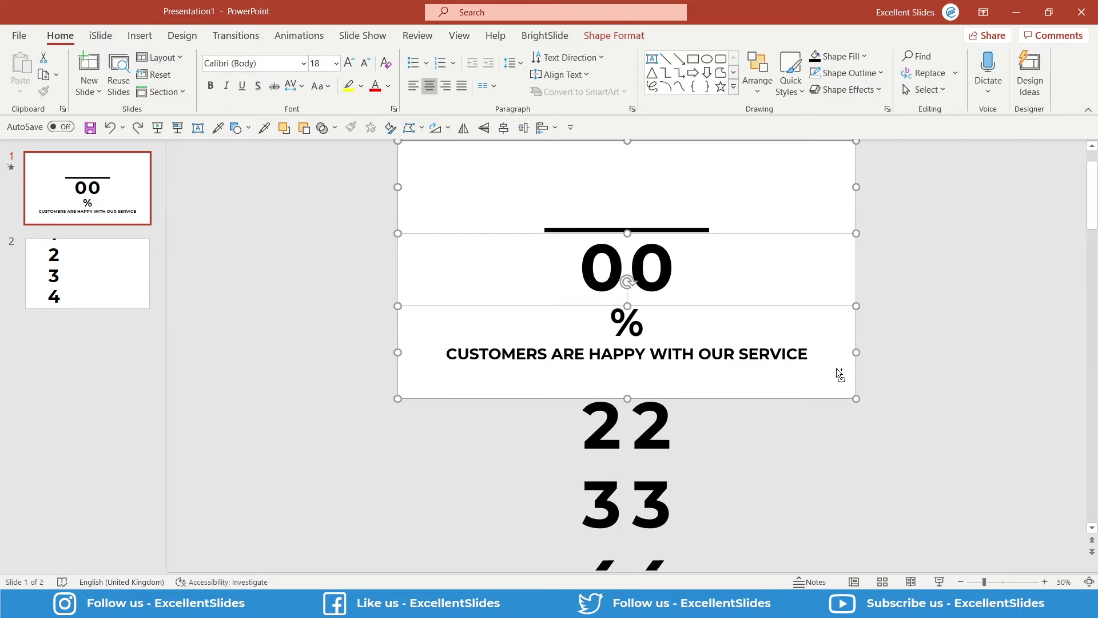
Paste the two masking rectangles onto slide 2 and temporarily fill them grey.
click(79, 272)
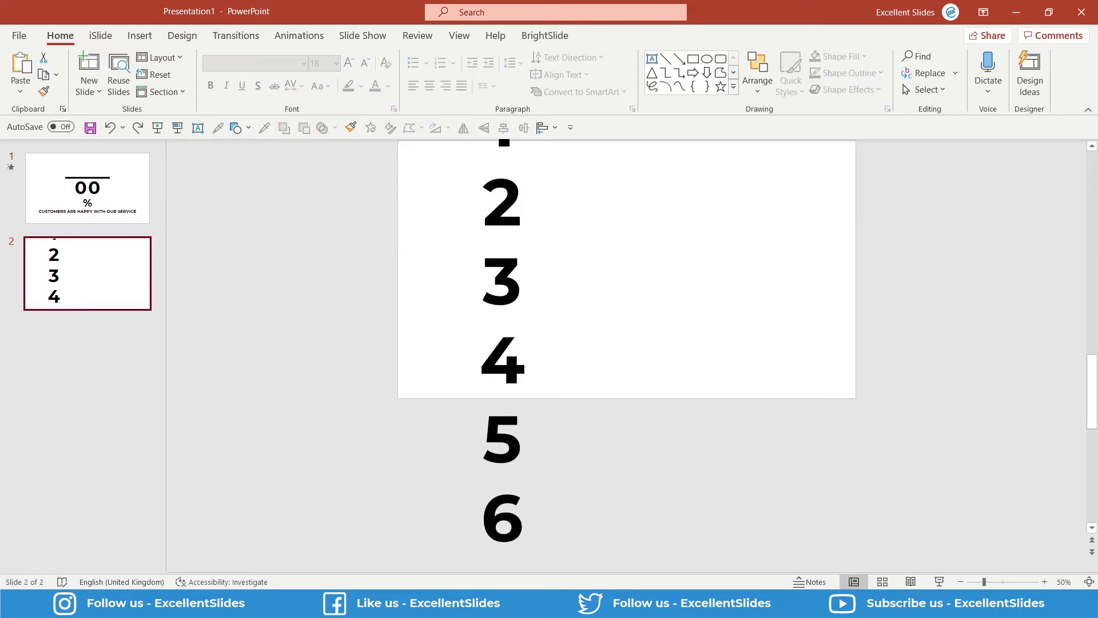
key(ctrl+v)
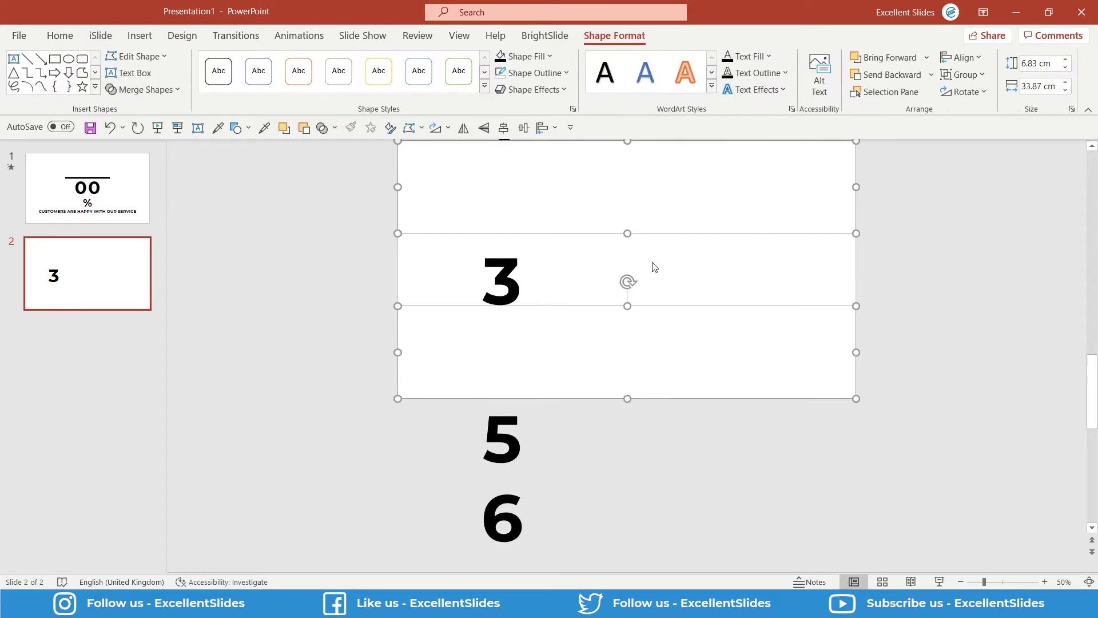
click(734, 219)
shift+click(721, 338)
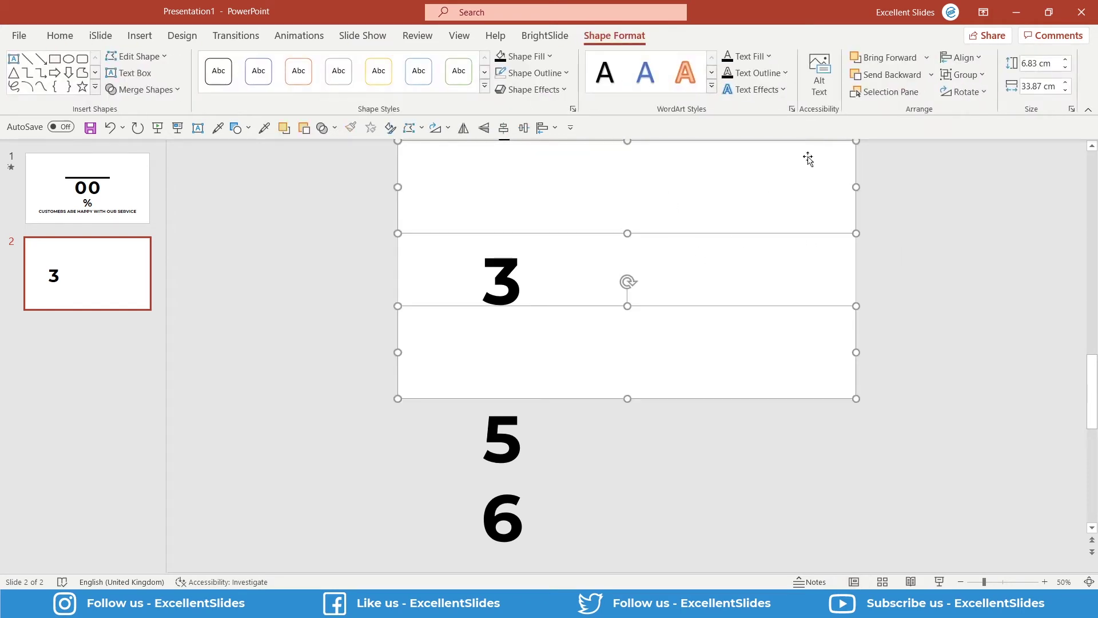
click(540, 58)
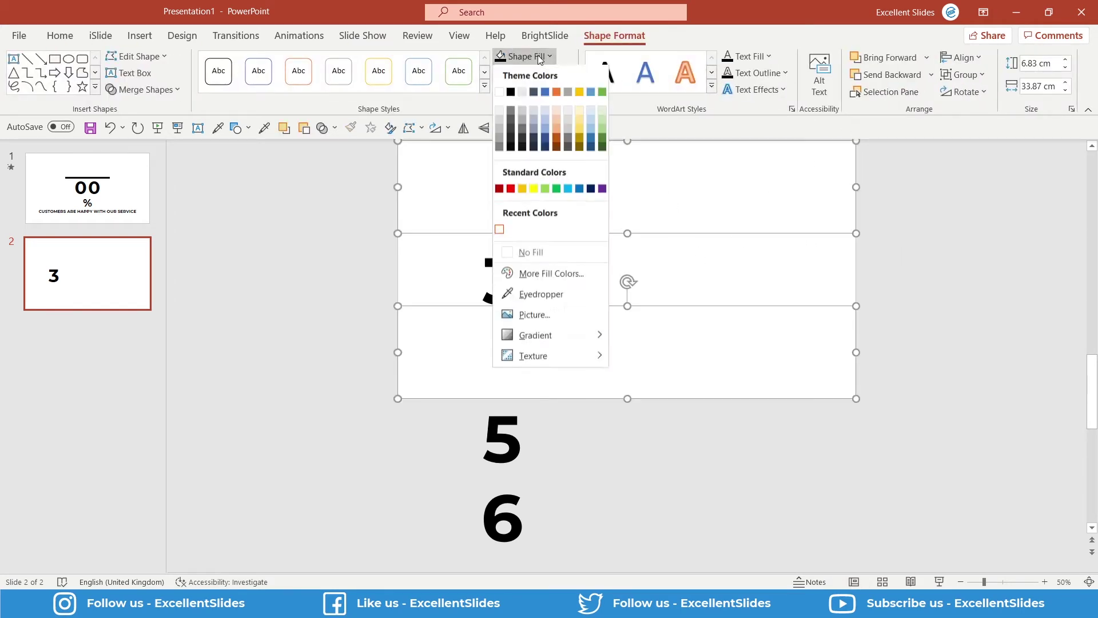
click(568, 92)
click(804, 507)
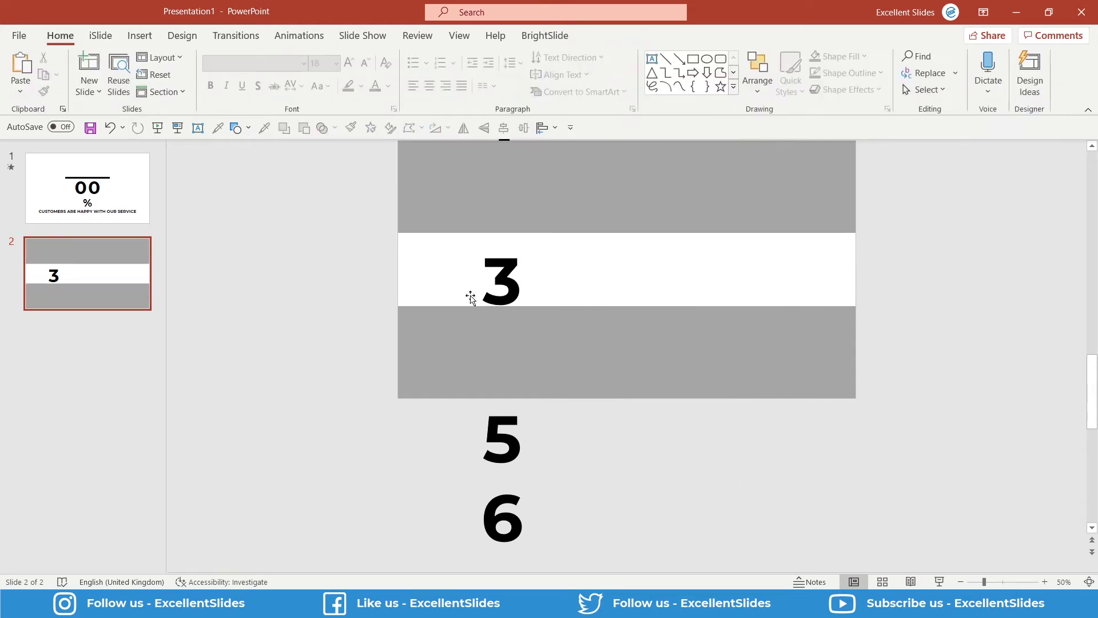
Centre the digit column horizontally and lower it so 1 shows between the rectangles.
click(521, 281)
click(523, 128)
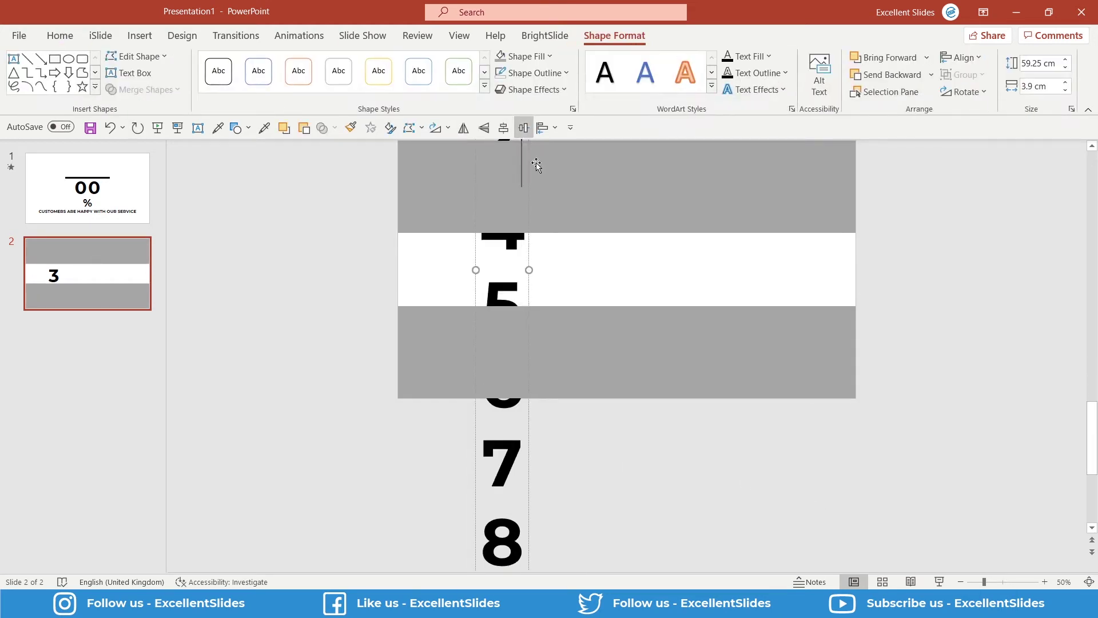
key(ctrl+z)
click(503, 127)
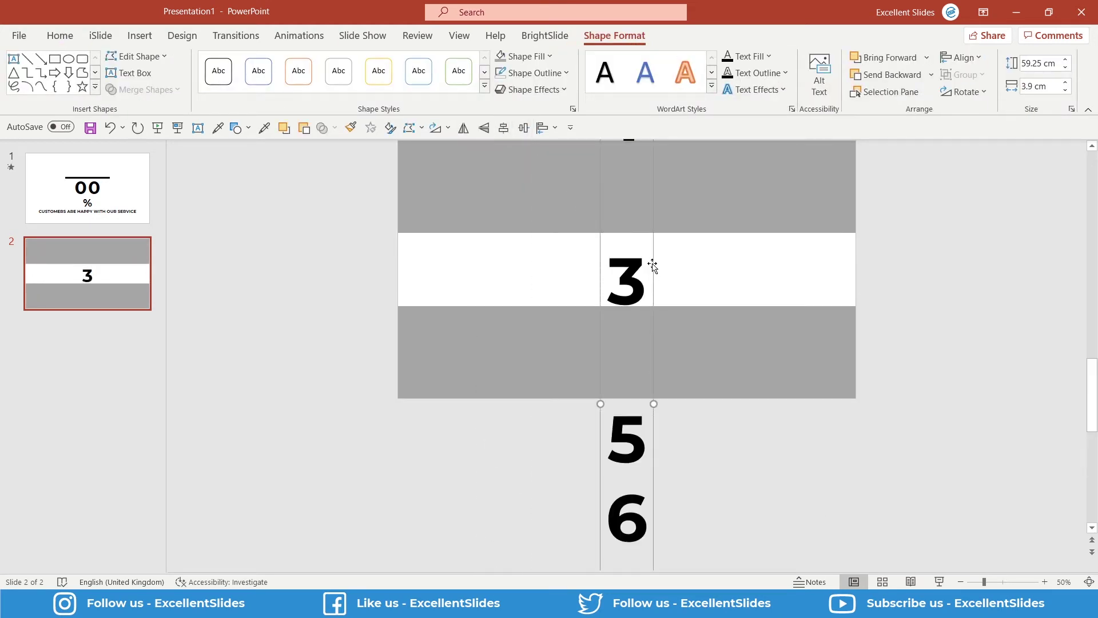
drag(652, 267, 662, 358)
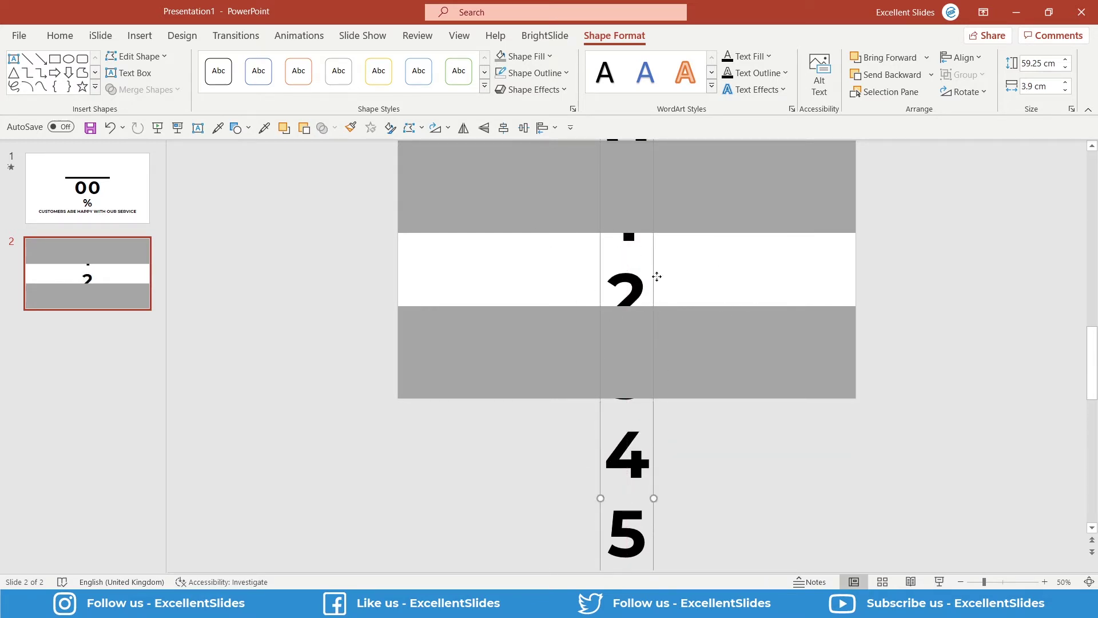
drag(654, 280, 655, 307)
Refill both rectangles white and nudge the digit column slightly right.
click(697, 220)
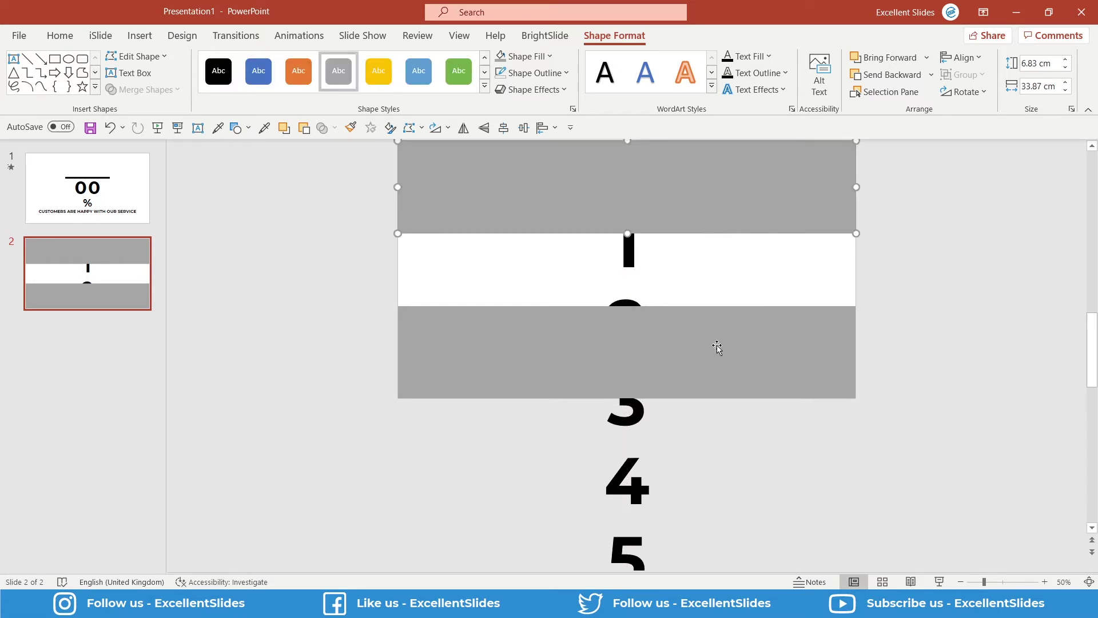
shift+click(719, 346)
click(512, 56)
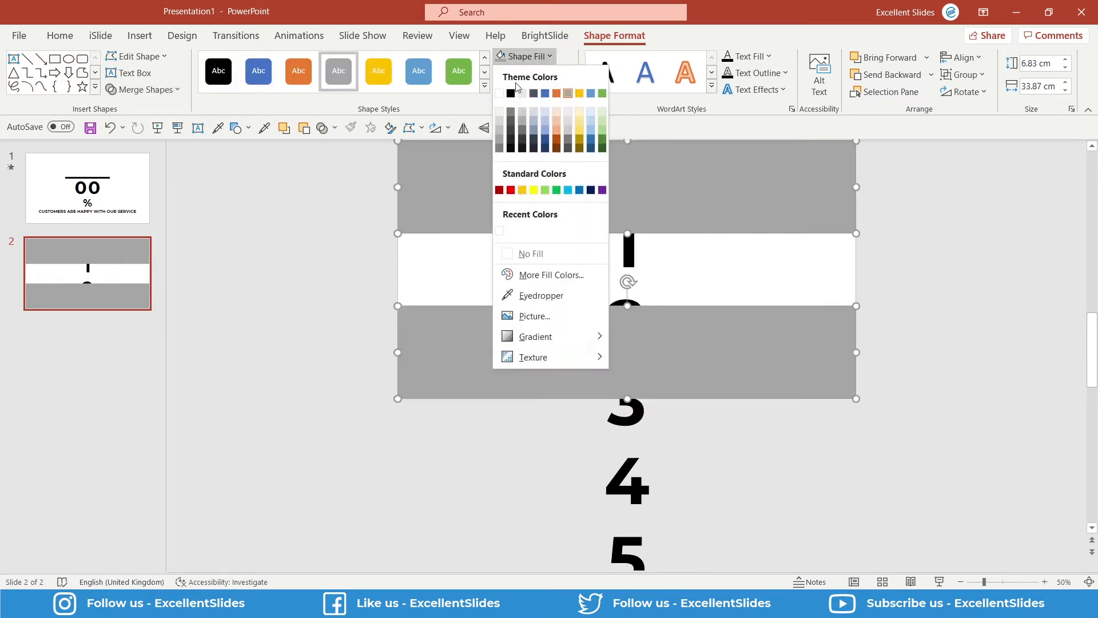
click(500, 93)
click(792, 427)
click(657, 259)
mouse_move(657, 258)
mouse_down()
mouse_move(662, 304)
mouse_move(666, 259)
mouse_up()
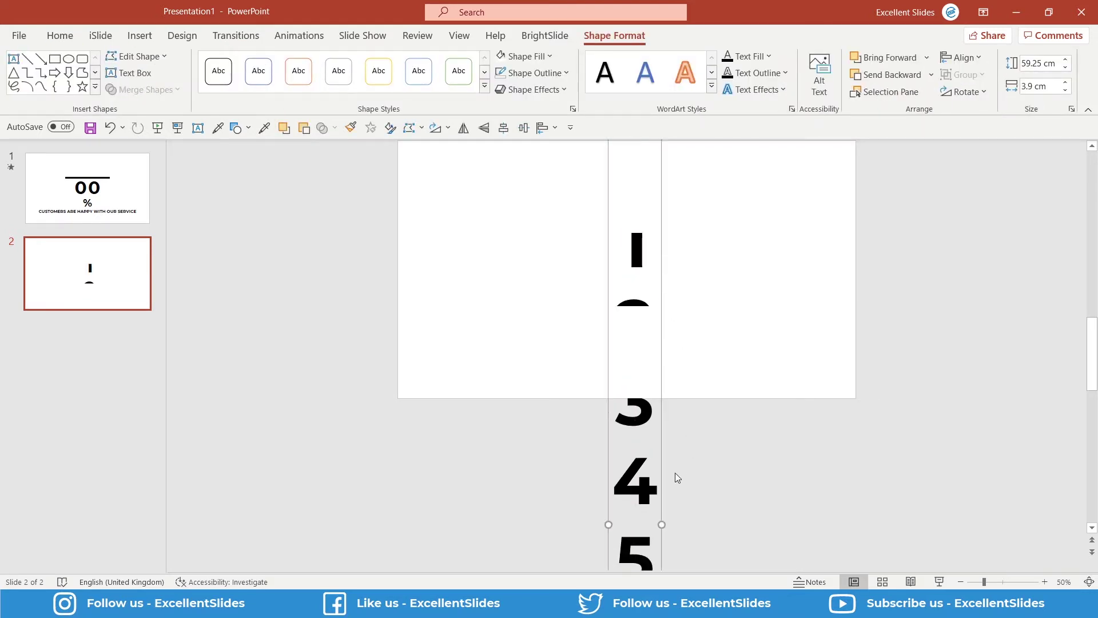
Raise the digit column and Ctrl-drag a duplicate of it just to its right.
drag(660, 478, 645, 372)
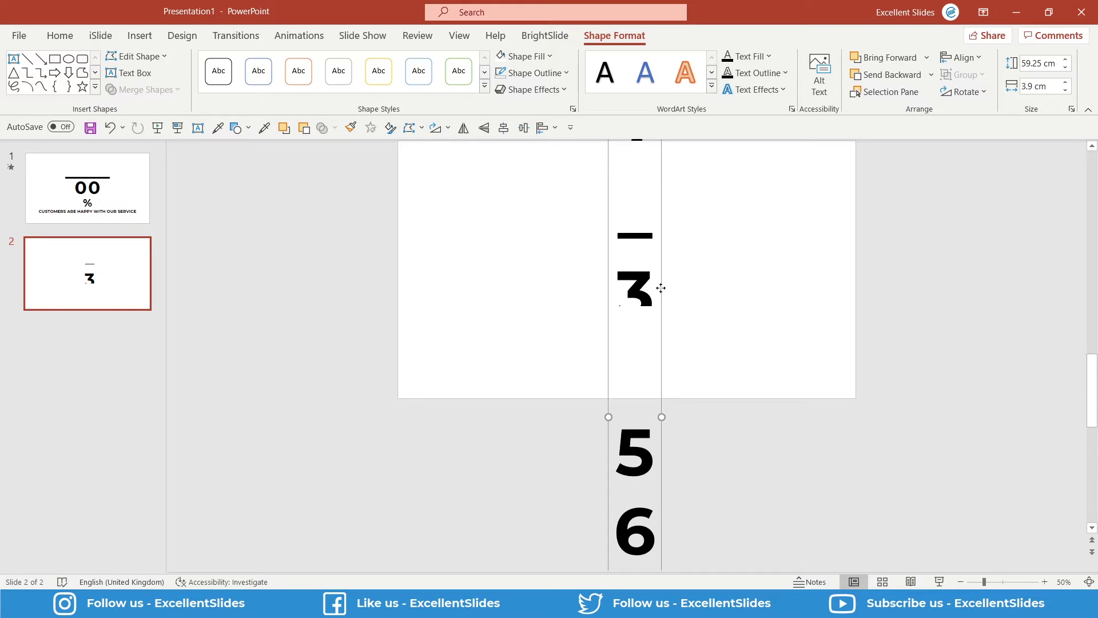
drag(661, 287, 712, 284)
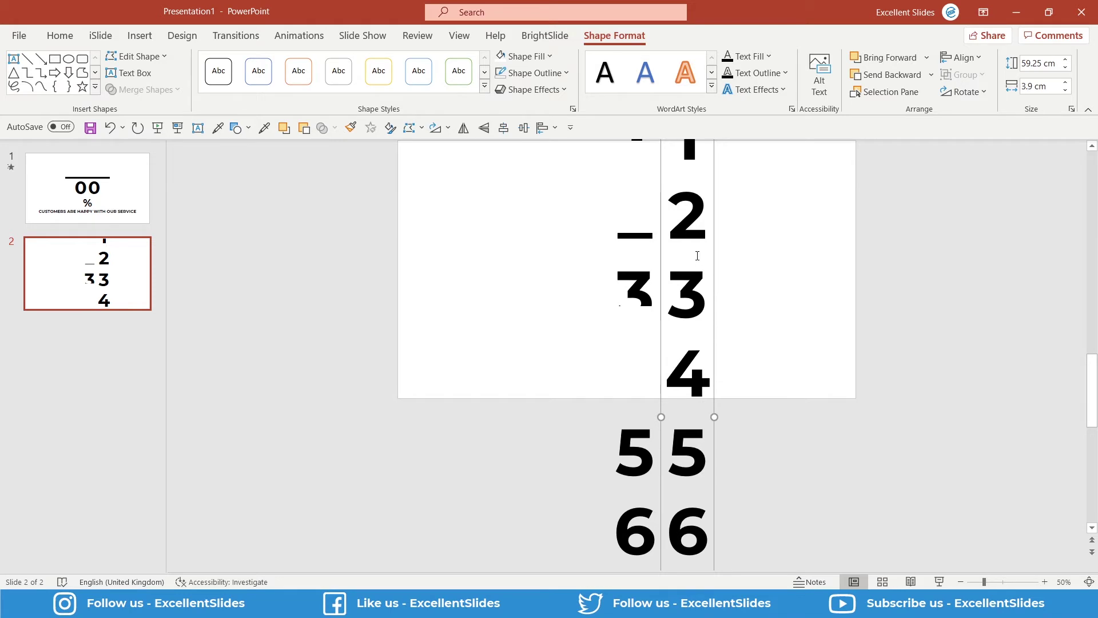
Send the copied column to back, then group both digit columns together.
right_click(712, 285)
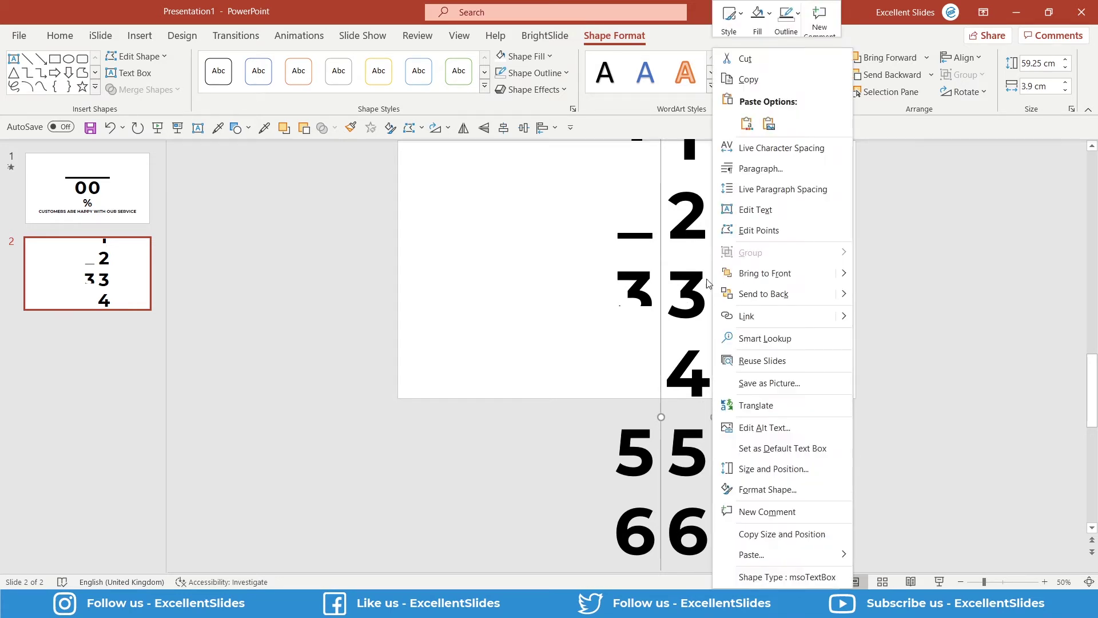
click(747, 293)
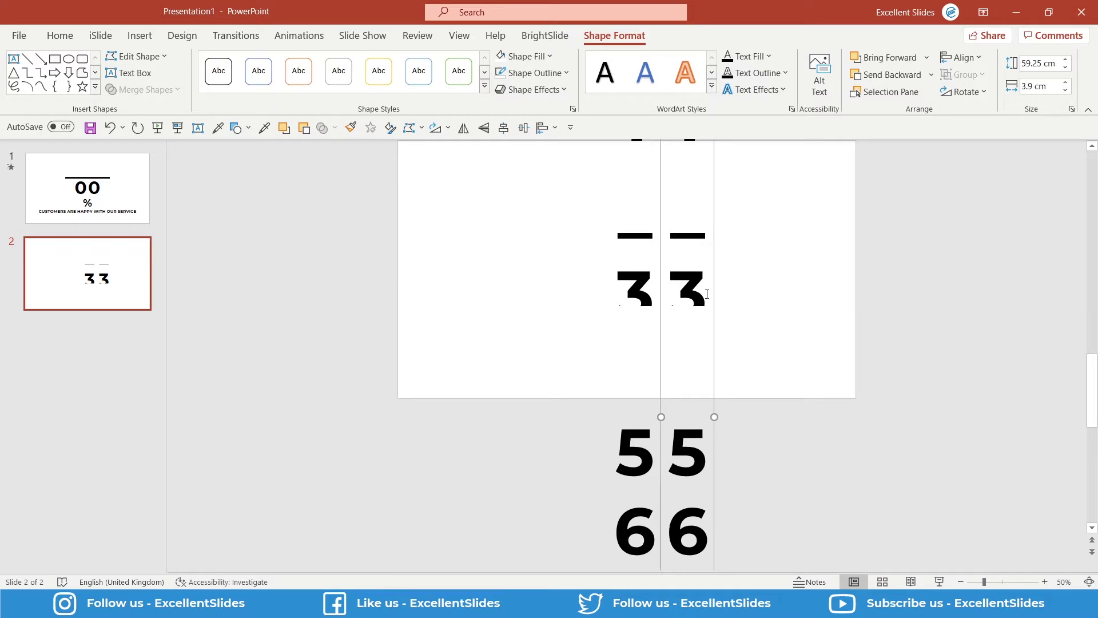
shift+click(637, 441)
click(775, 383)
click(688, 451)
shift+click(649, 471)
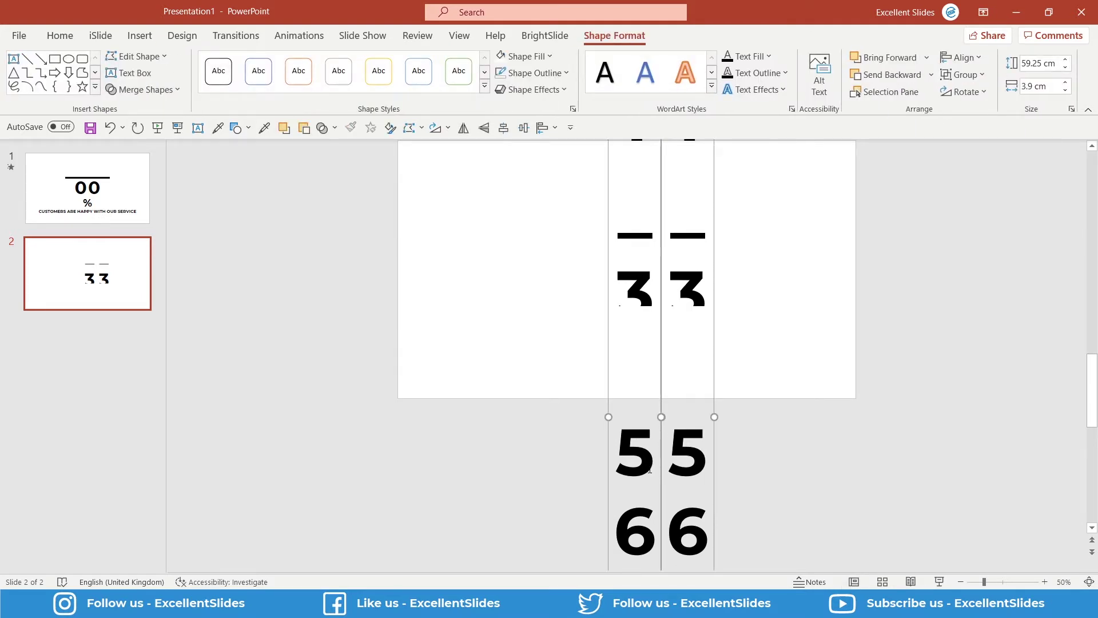
key(ctrl+g)
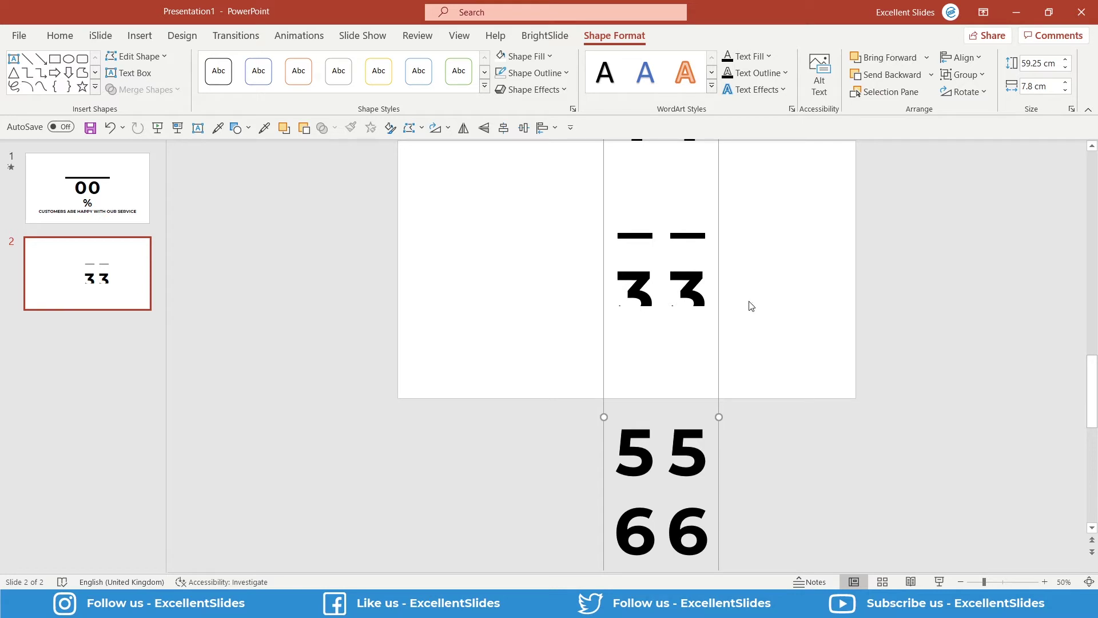
Centre the group on the slide and lower it until 00 shows.
drag(716, 290, 692, 294)
click(505, 130)
click(524, 130)
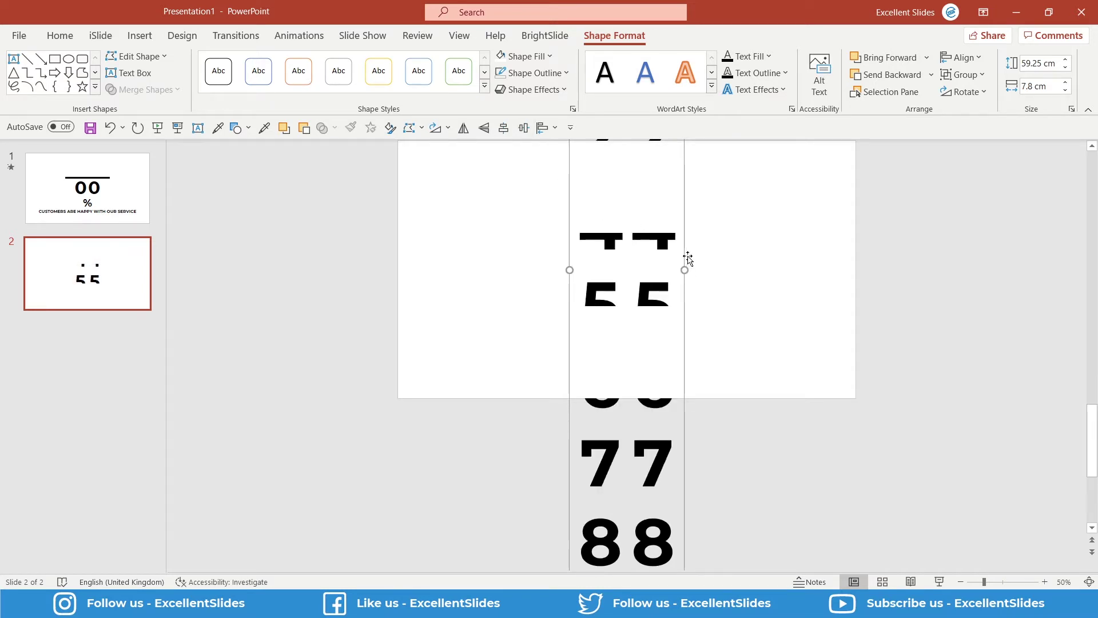
drag(682, 256, 688, 451)
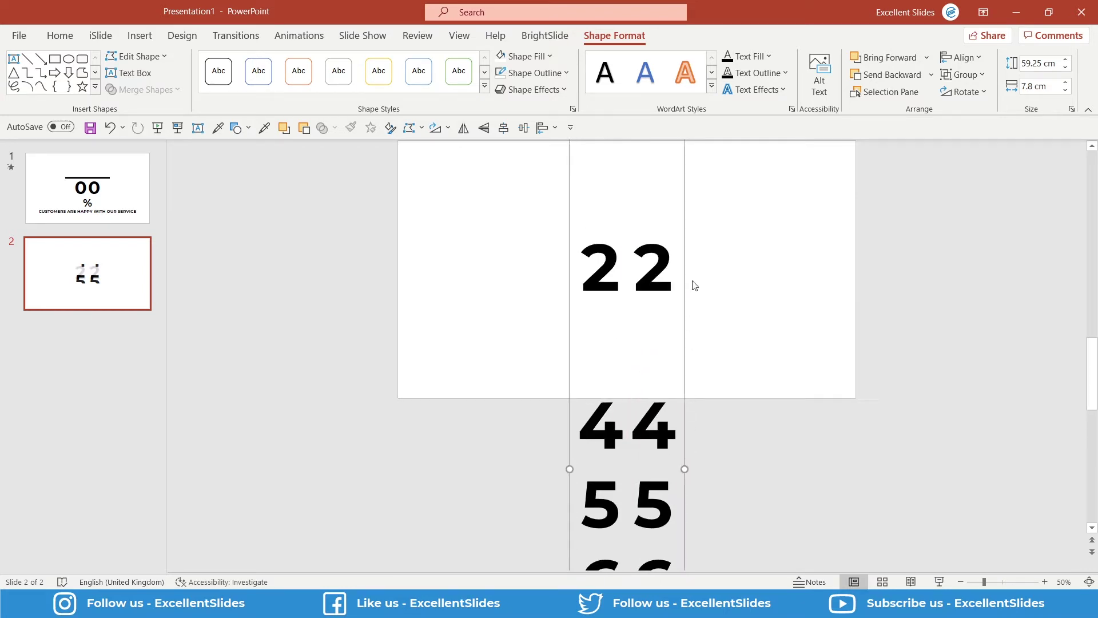
drag(685, 246, 689, 398)
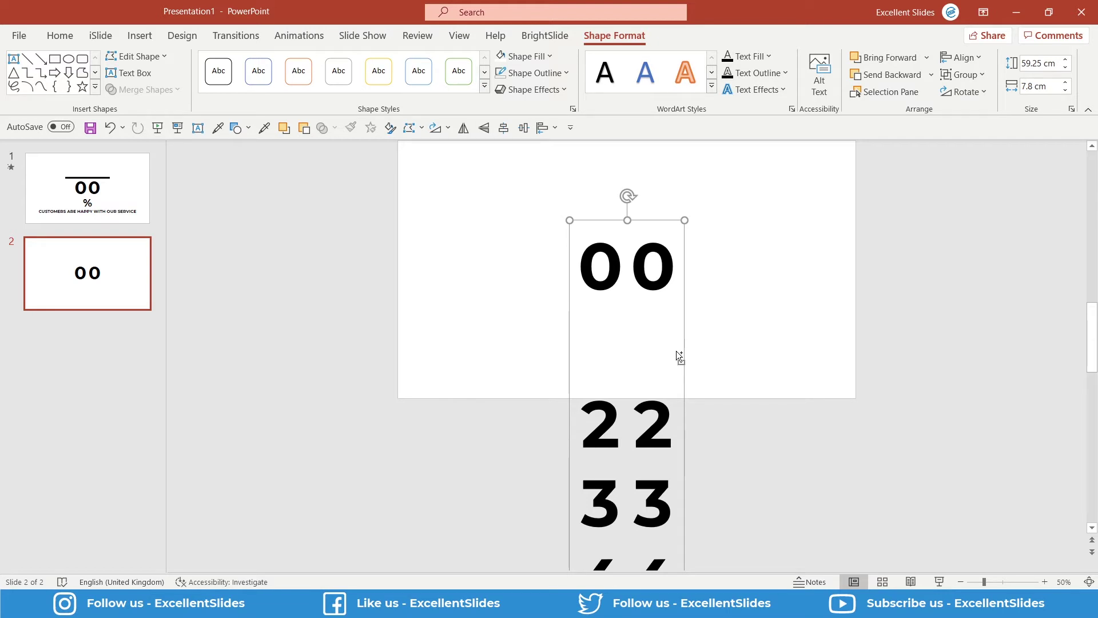
Ungroup the two digit columns with Ctrl+Shift+G and deselect them.
key(ctrl+shift+g)
click(761, 435)
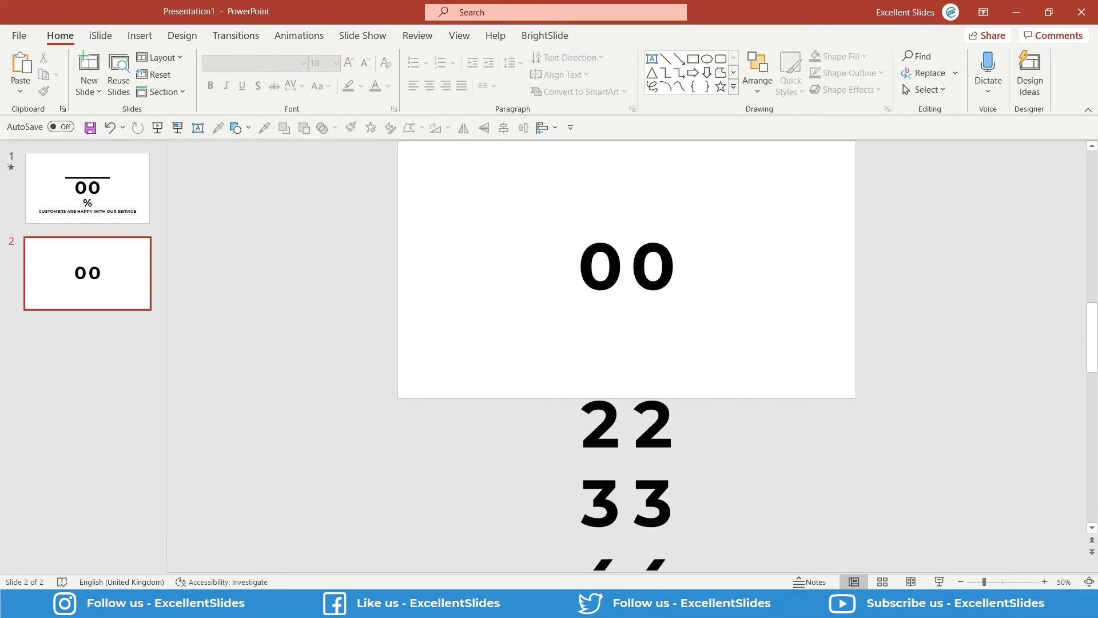
Give both digit columns a Lines motion path with the Up direction.
click(639, 446)
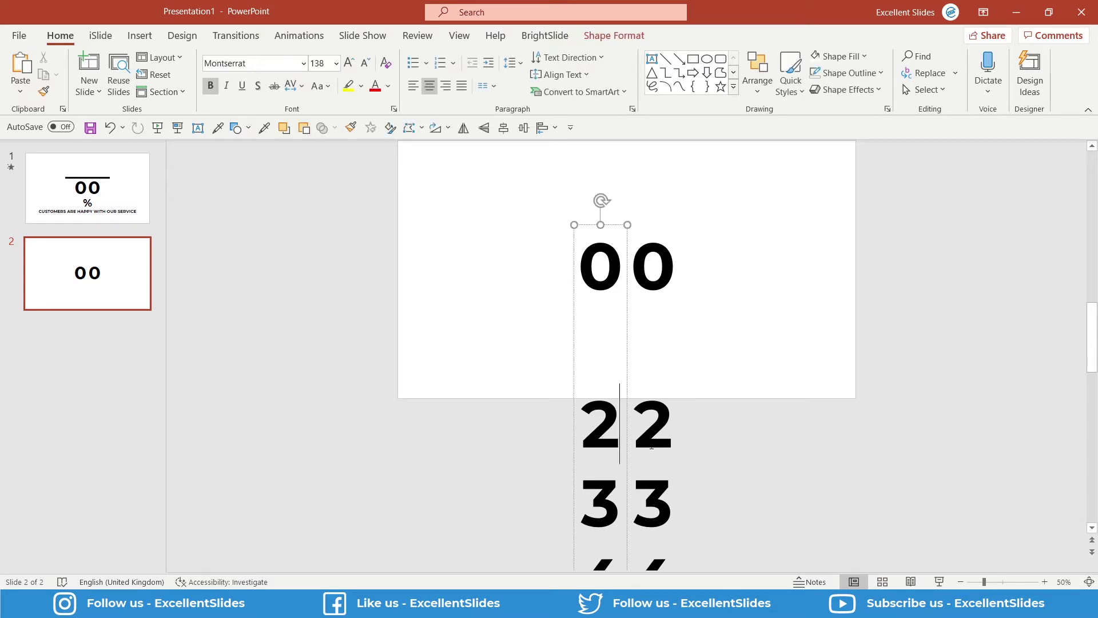
shift+click(652, 446)
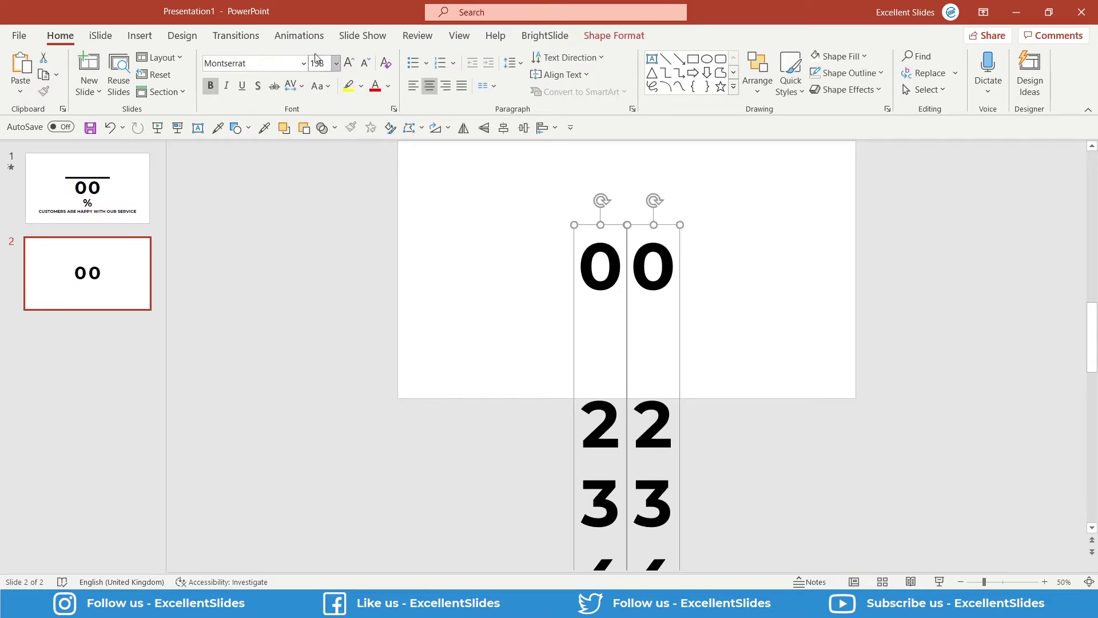
click(302, 36)
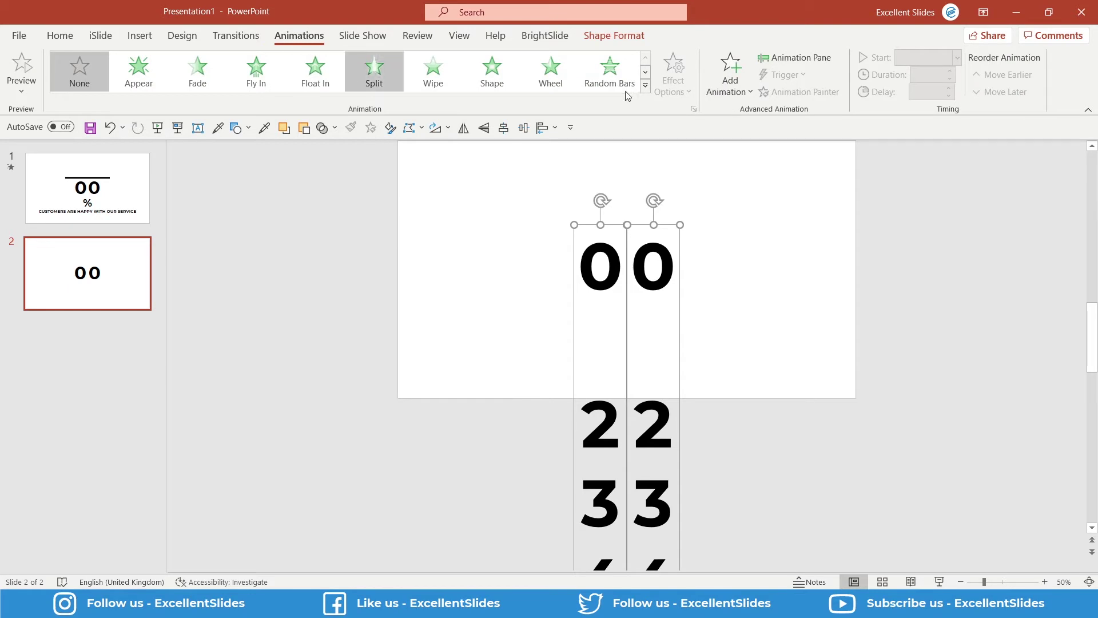
click(733, 77)
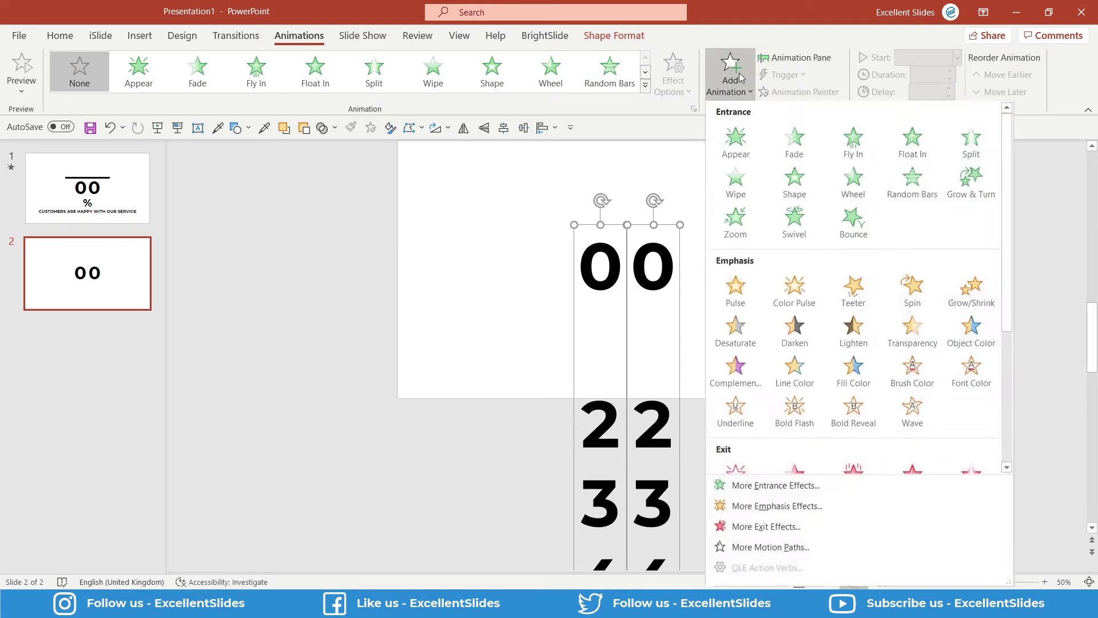
scroll(811, 246, down, 3)
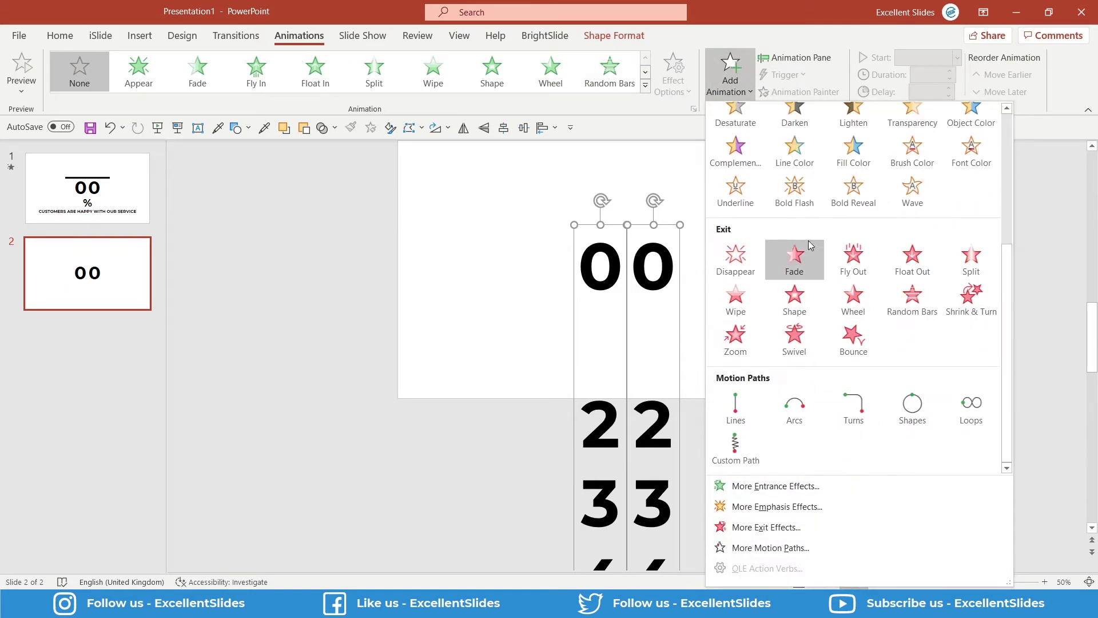
click(739, 403)
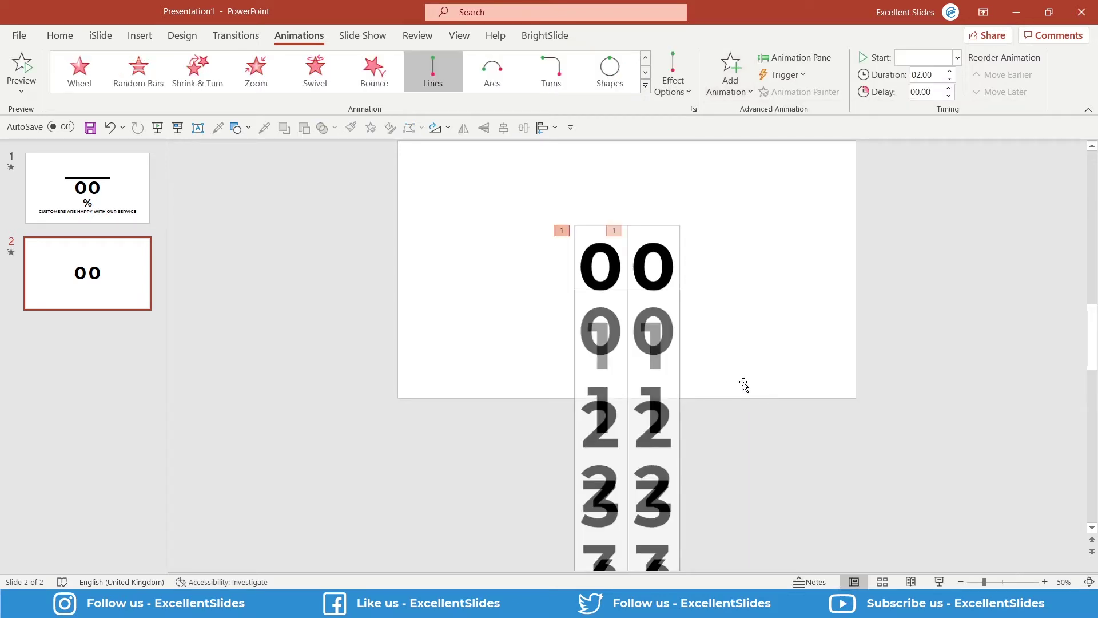
click(675, 91)
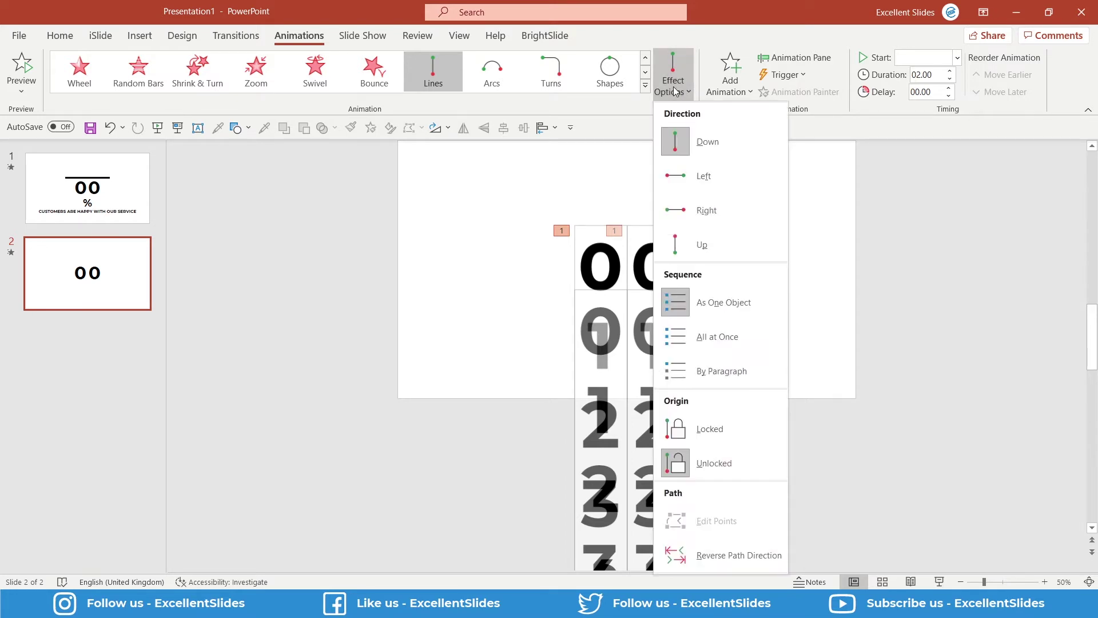
click(713, 246)
Open the Animation Pane listing the two motion path animations.
scroll(713, 247, down, 3)
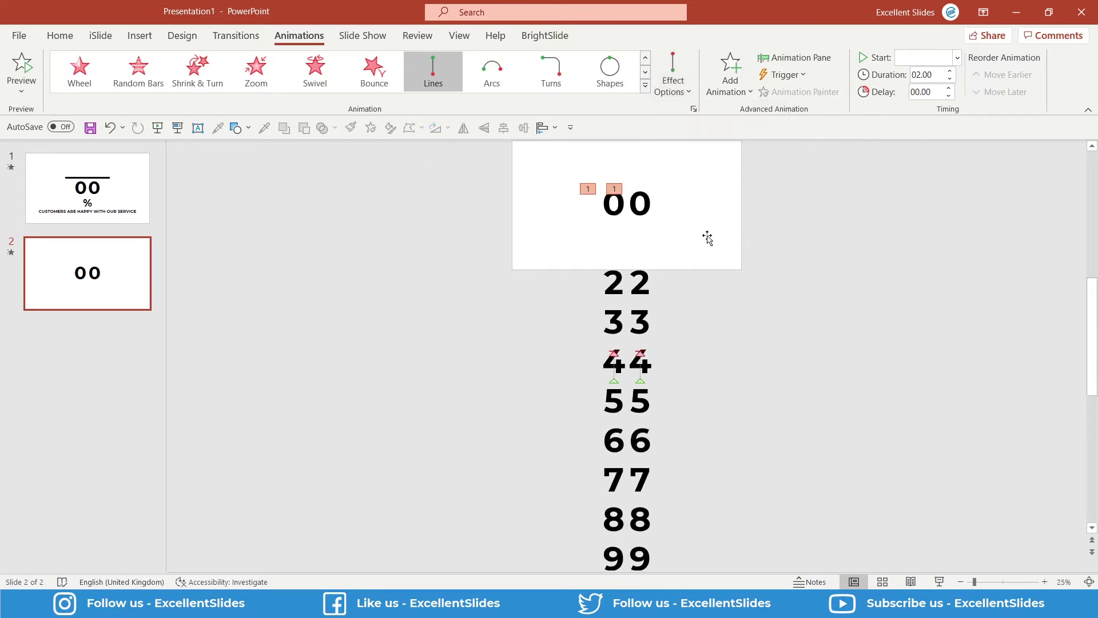
click(797, 59)
scroll(486, 217, up, 3)
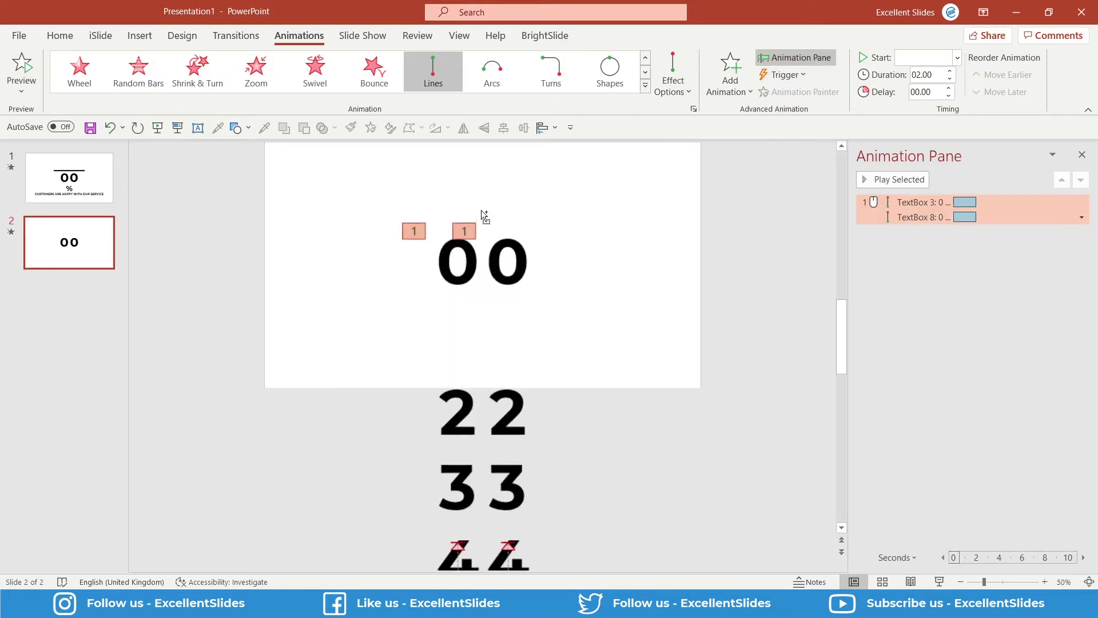
Preview the slide's animations with Play All and inspect the left digit column.
click(740, 233)
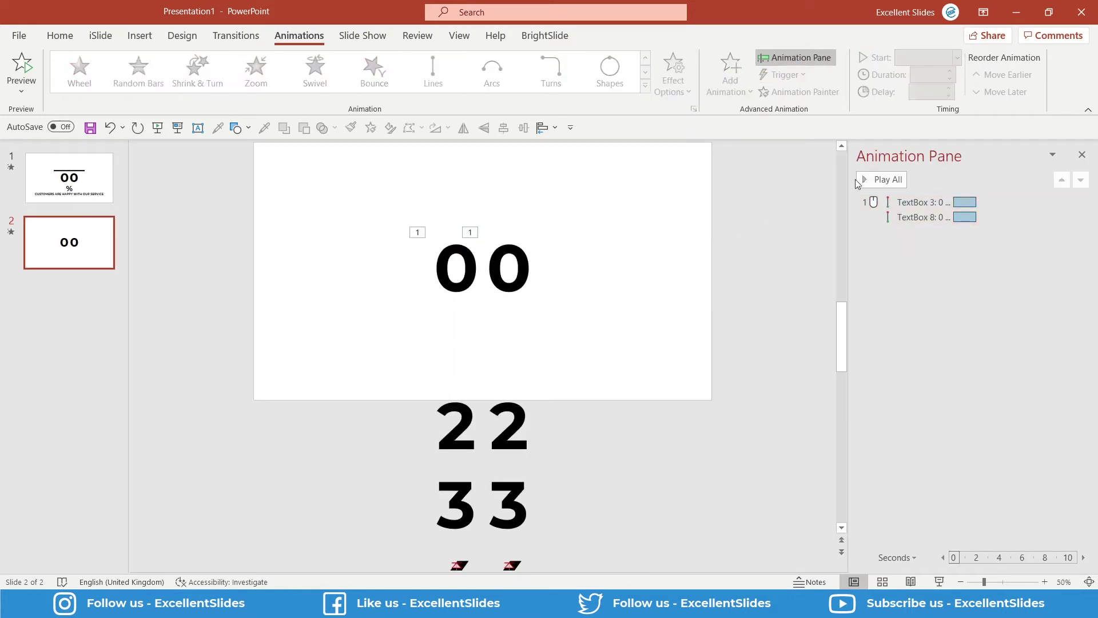
click(893, 180)
scroll(523, 283, down, 3)
scroll(522, 280, up, 3)
scroll(522, 278, down, 2)
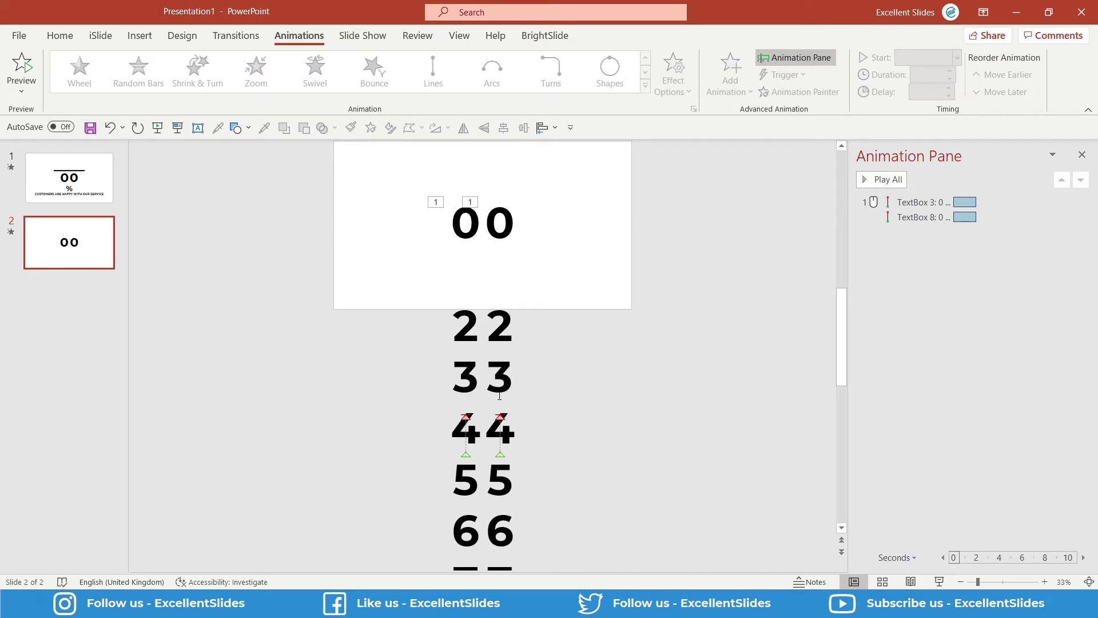
scroll(468, 422, up, 2)
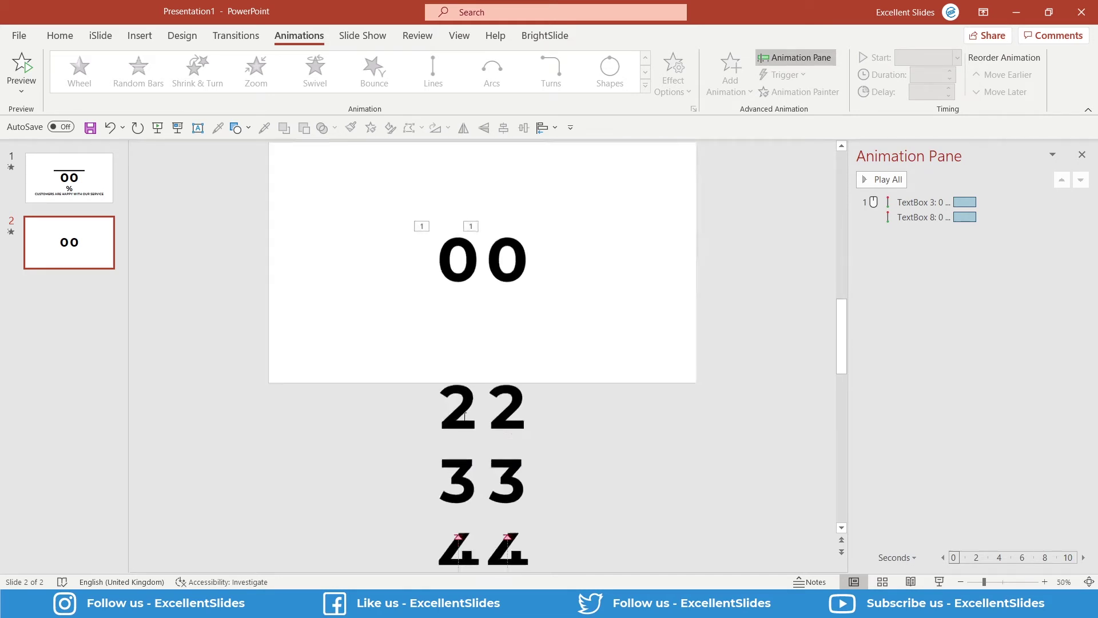
click(439, 425)
scroll(455, 439, down, 3)
scroll(456, 440, up, 3)
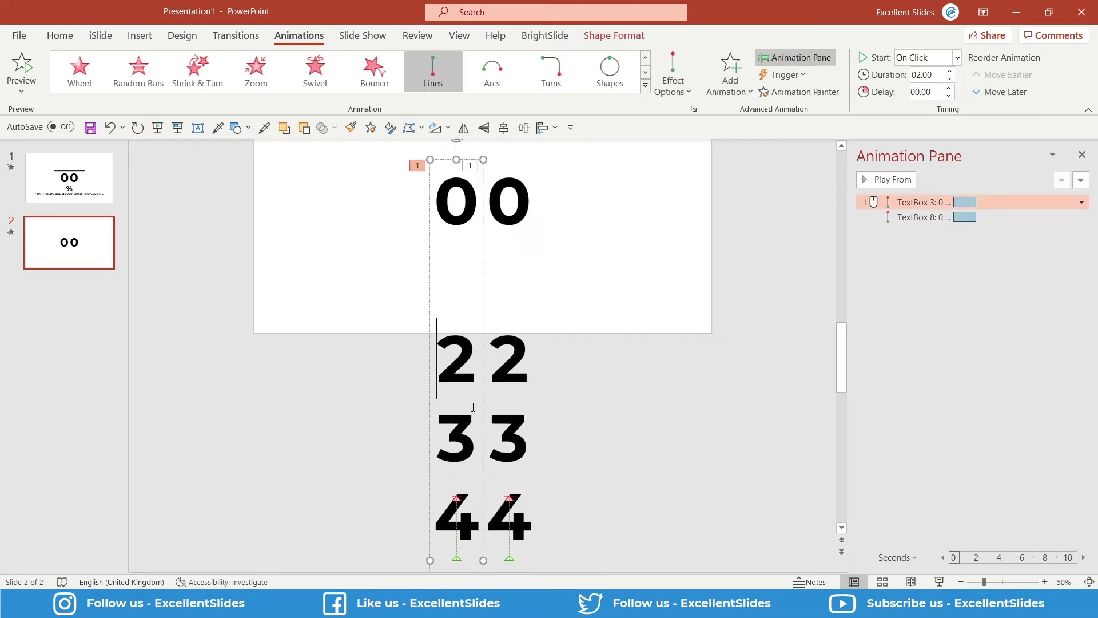
scroll(476, 432, down, 1)
scroll(460, 497, down, 1)
click(403, 491)
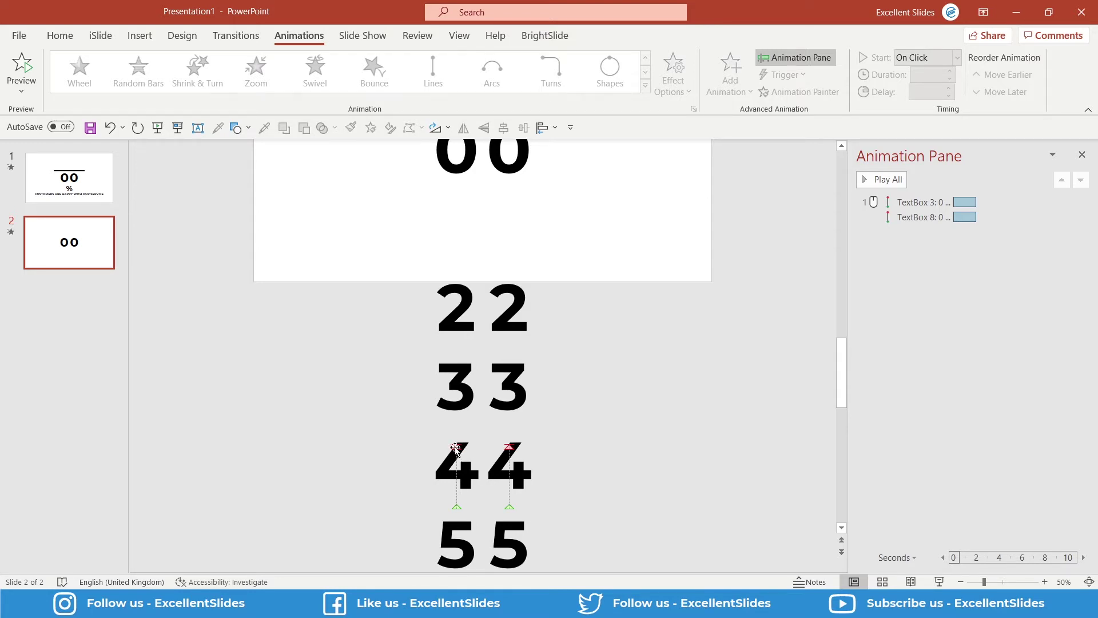
Drag the left column's motion path end point upward until 9 sits in the slot.
click(455, 447)
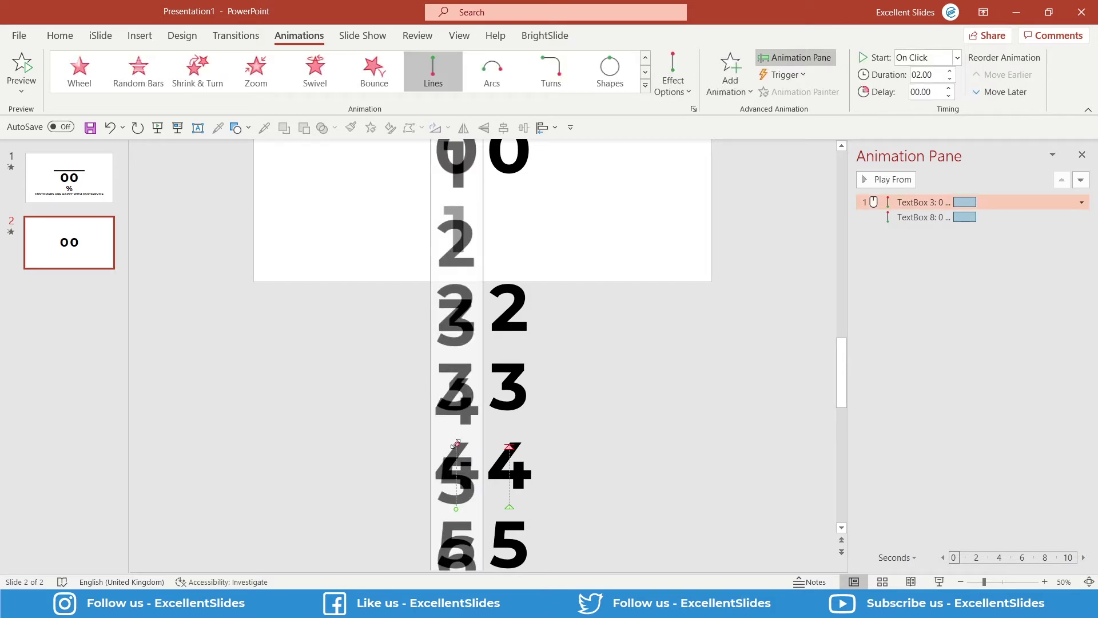
drag(456, 444, 453, 161)
scroll(502, 226, down, 2)
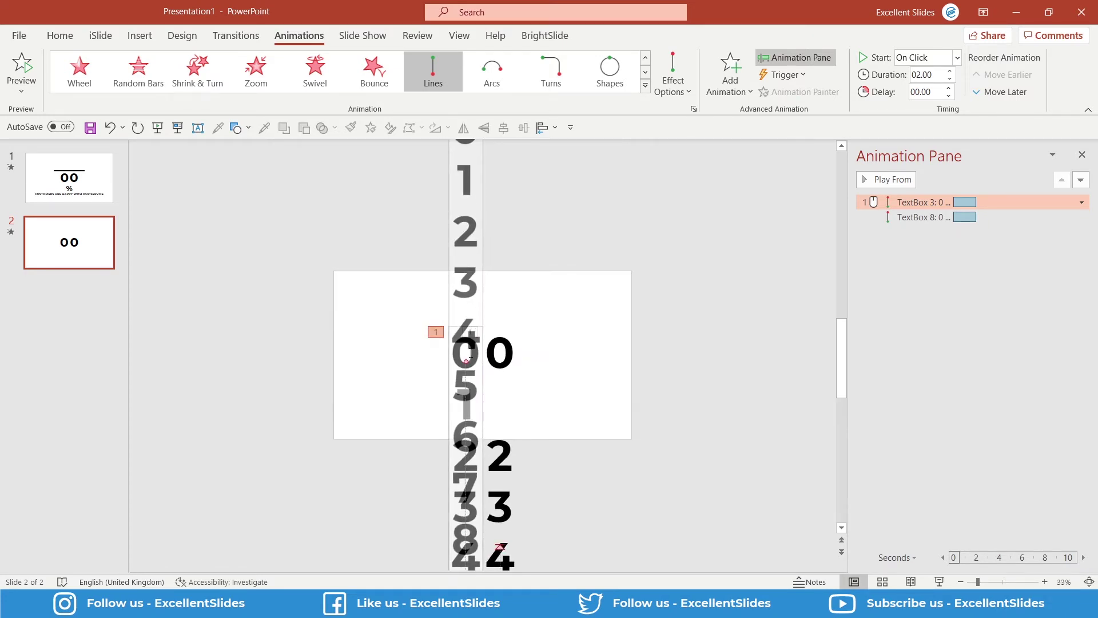
drag(464, 360, 613, 147)
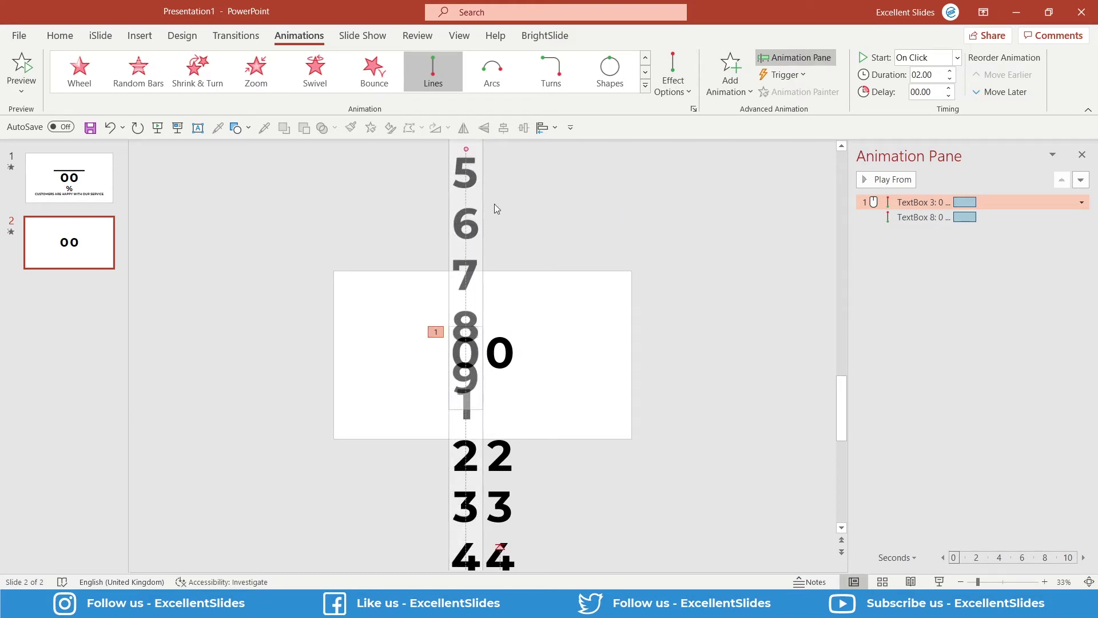
scroll(493, 218, down, 1)
drag(470, 196, 478, 178)
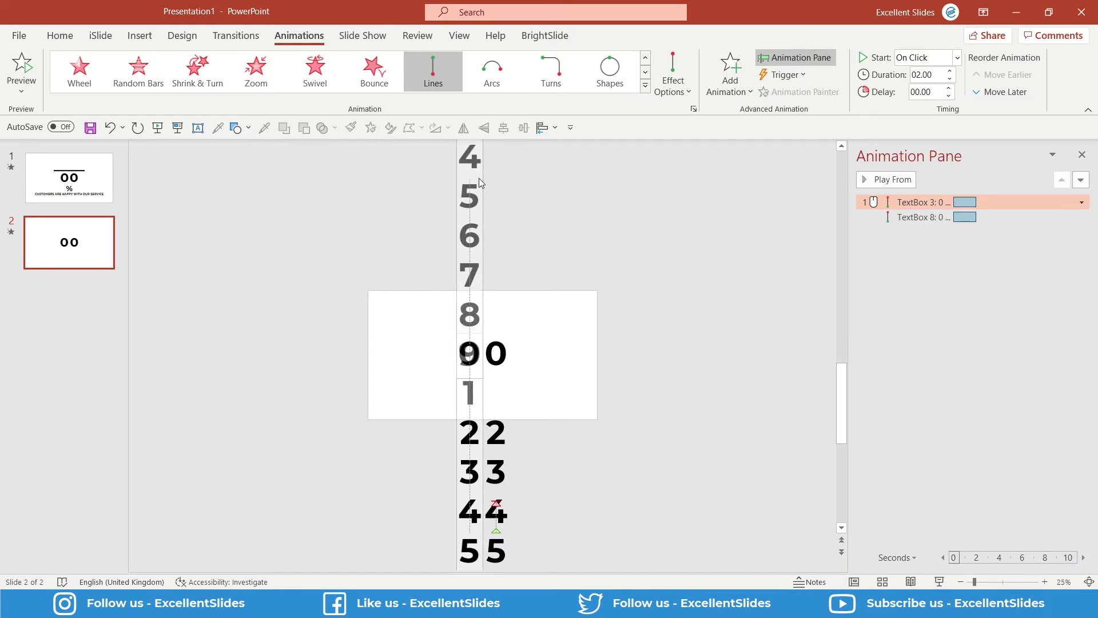
Preview slide 2's counting animation with Play All, then stop it and select the left column's path.
click(586, 239)
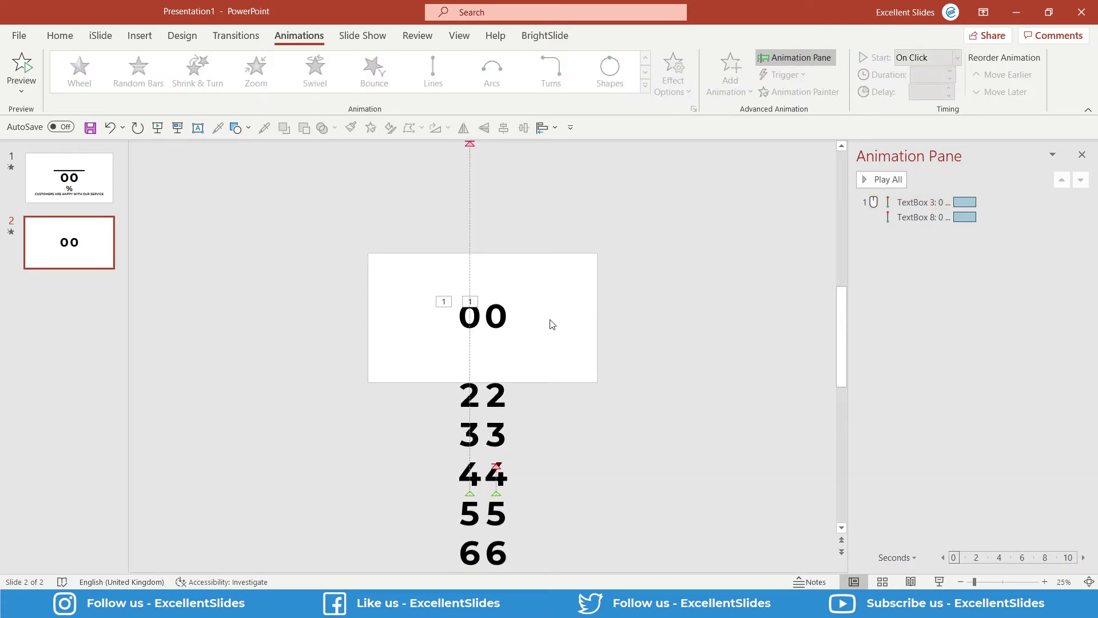
click(883, 186)
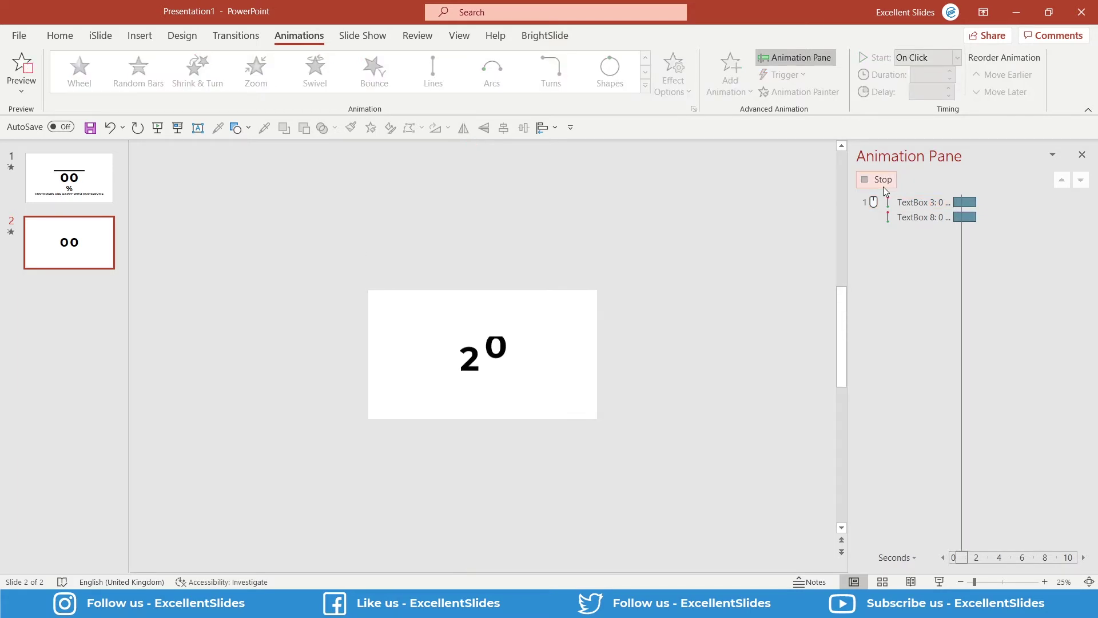
click(480, 375)
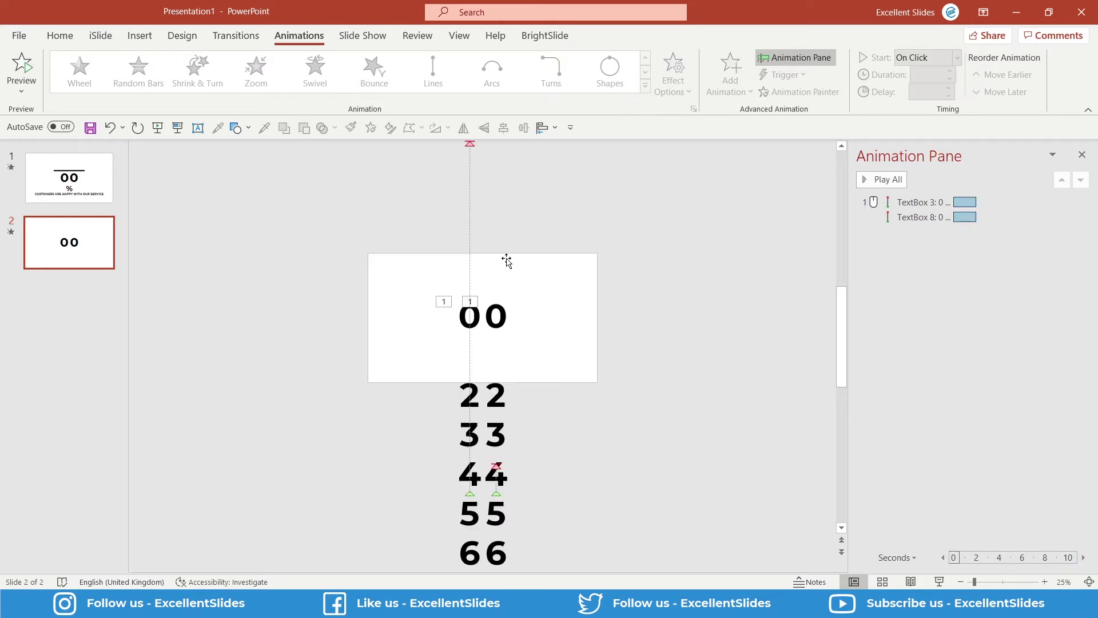
click(469, 146)
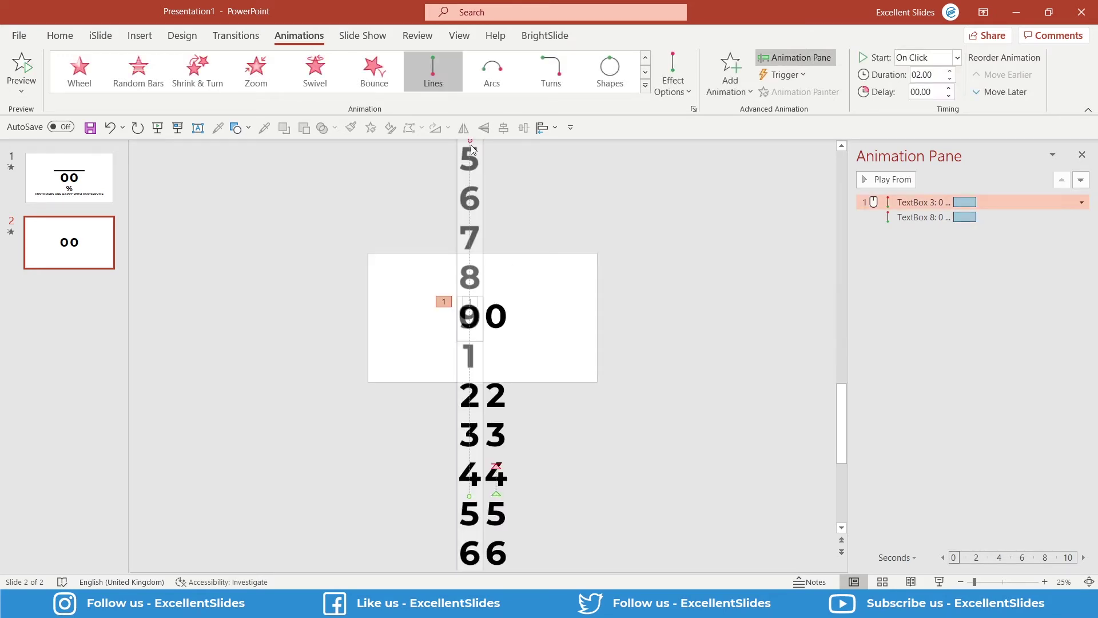
ctrl+scroll(469, 163, up, 1)
scroll(469, 162, up, 1)
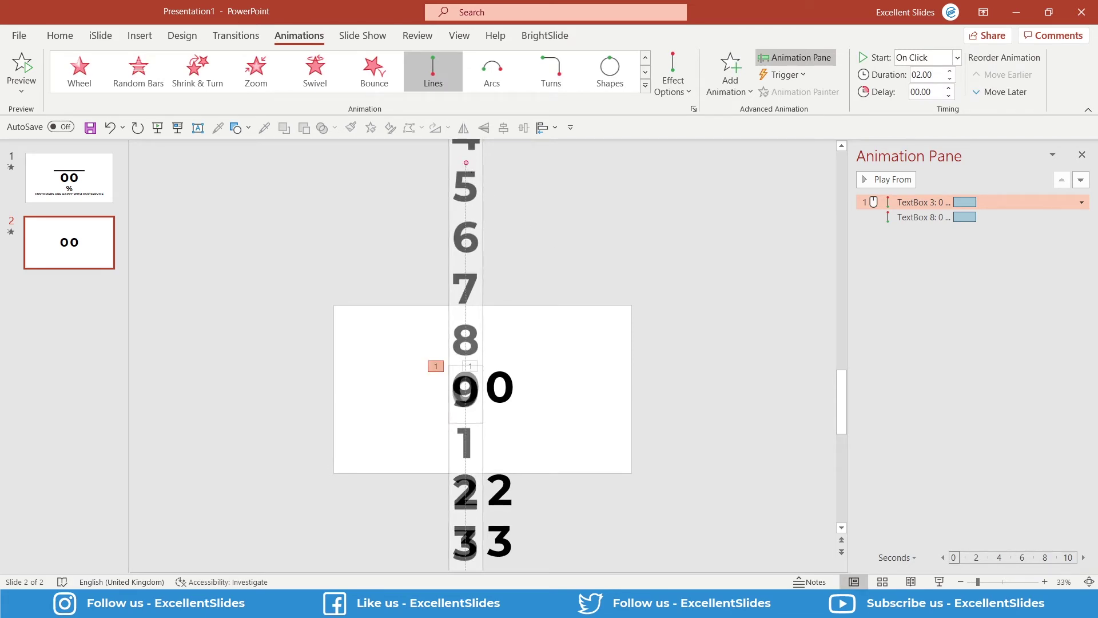
Drag the right digit column's motion path end further upward and preview again.
click(507, 381)
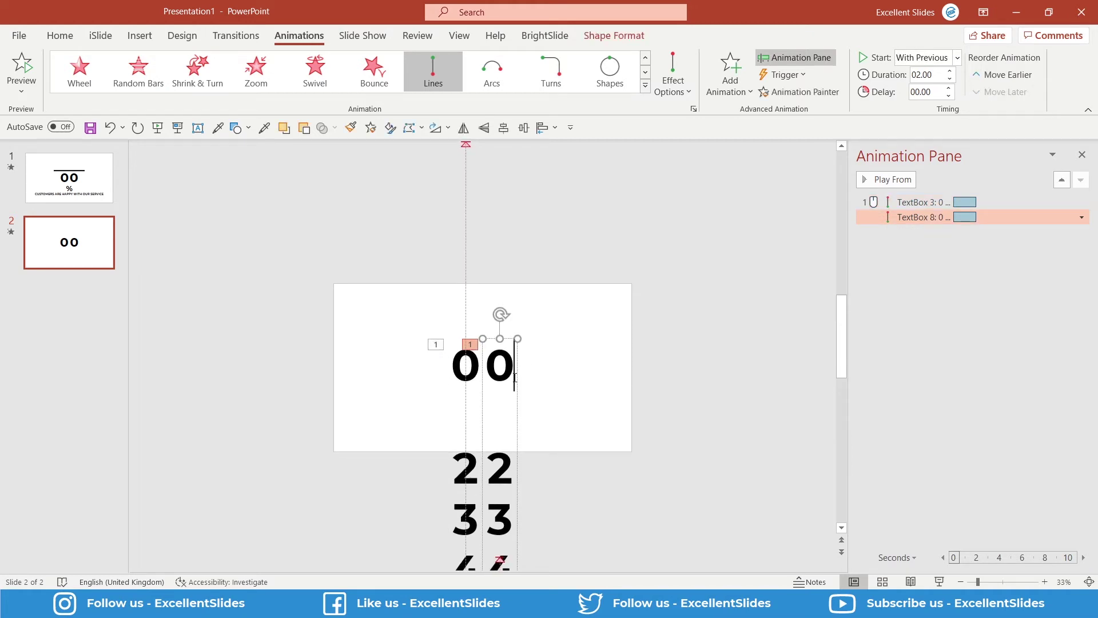
scroll(524, 446, down, 1)
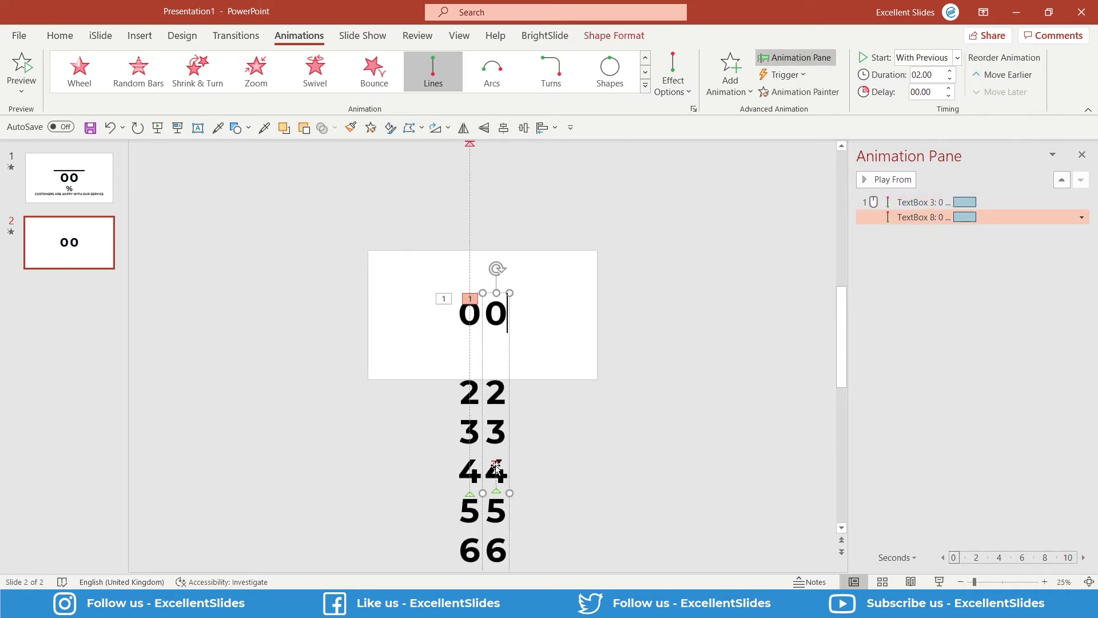
click(496, 465)
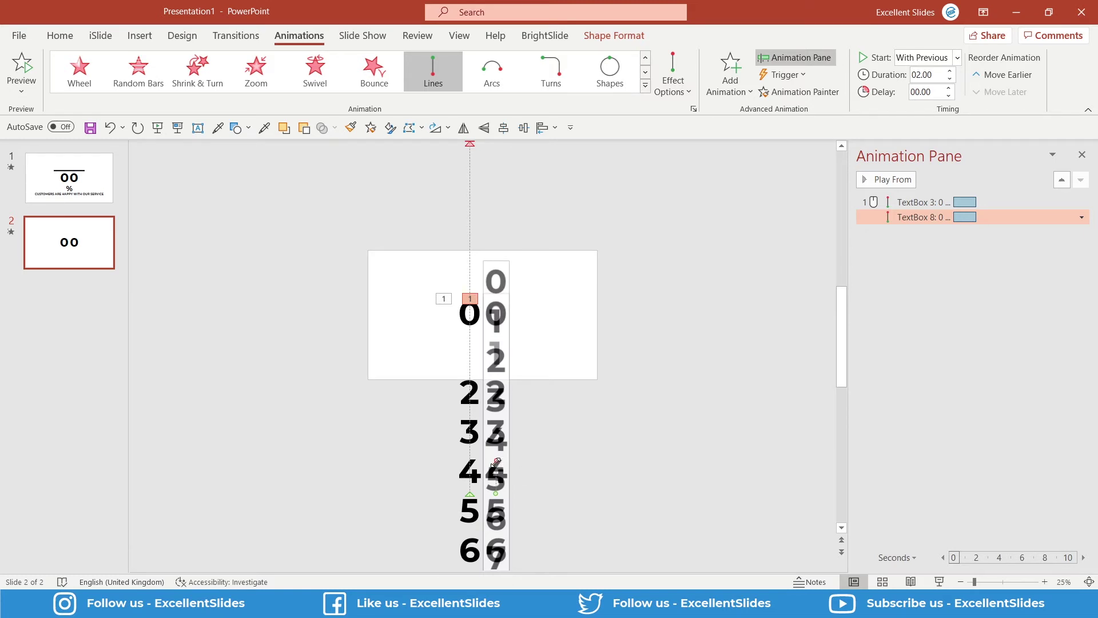
drag(495, 465, 578, 256)
click(602, 229)
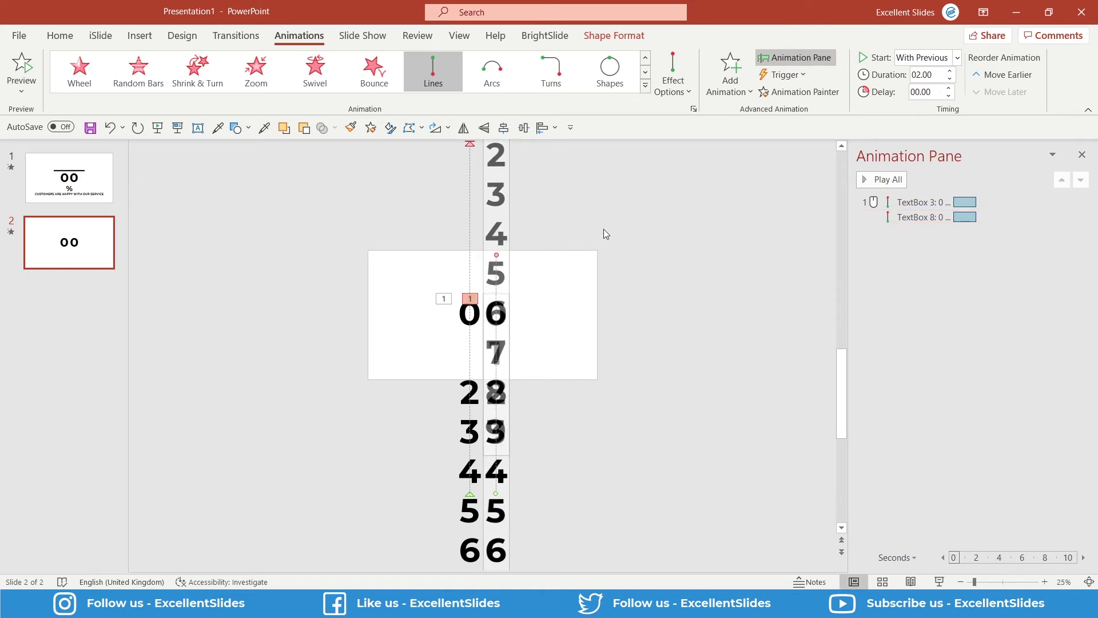
click(878, 183)
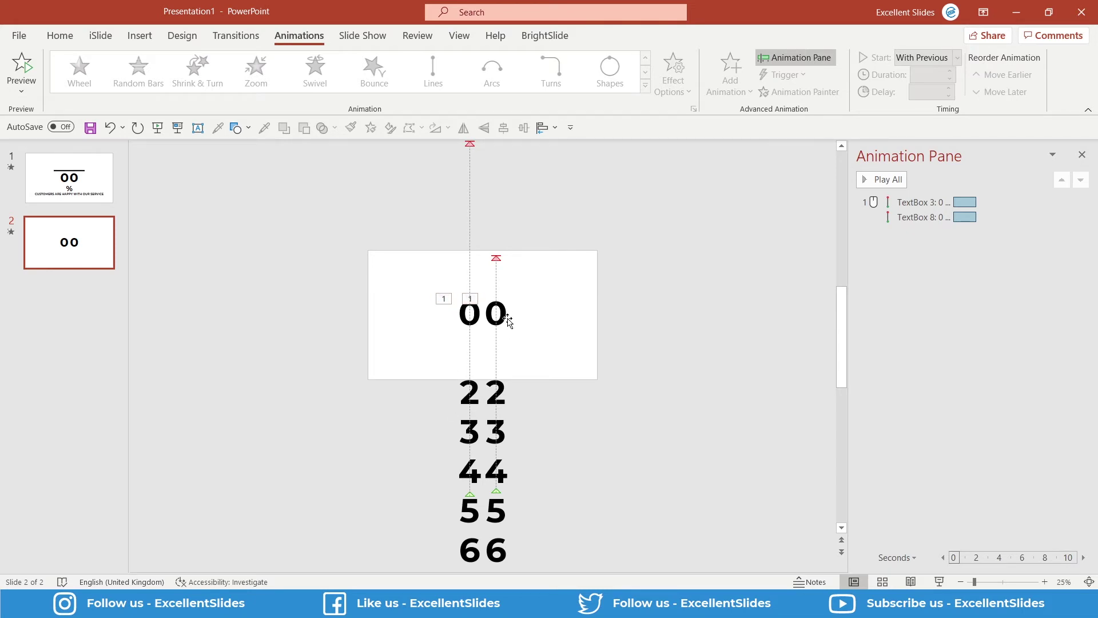
Nudge the left column's motion path end down slightly and preview the result.
click(470, 145)
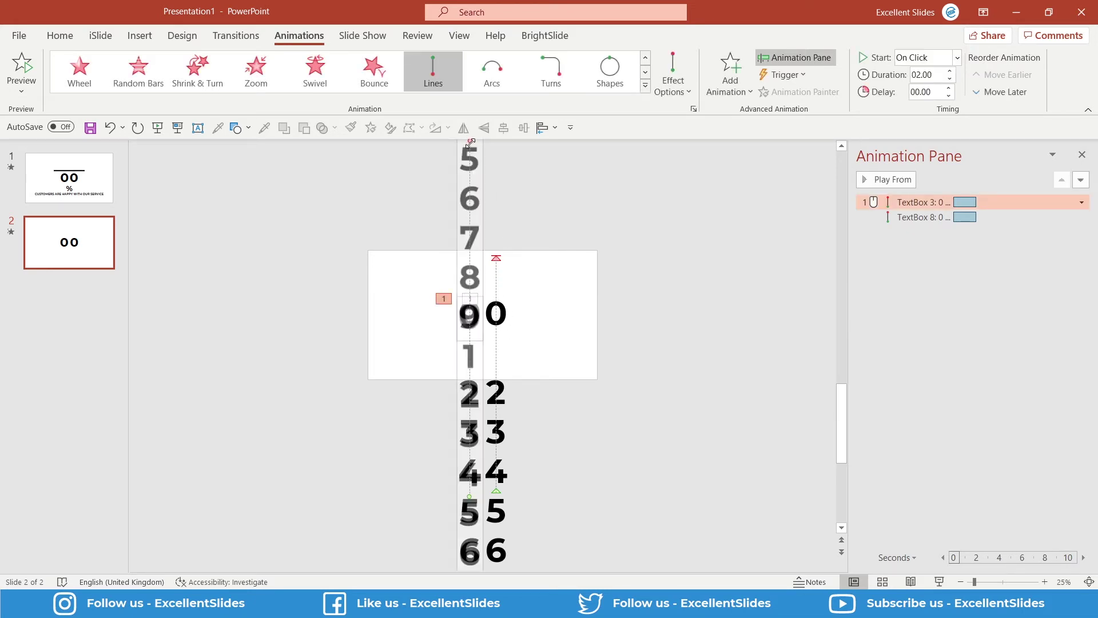
drag(471, 143, 471, 164)
click(578, 233)
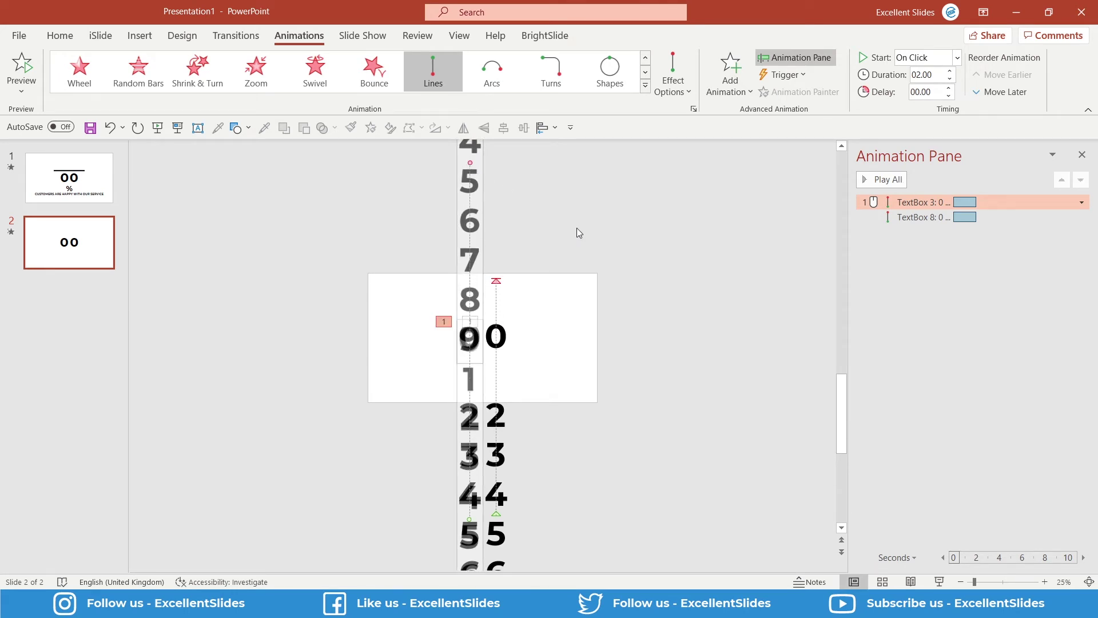
click(880, 184)
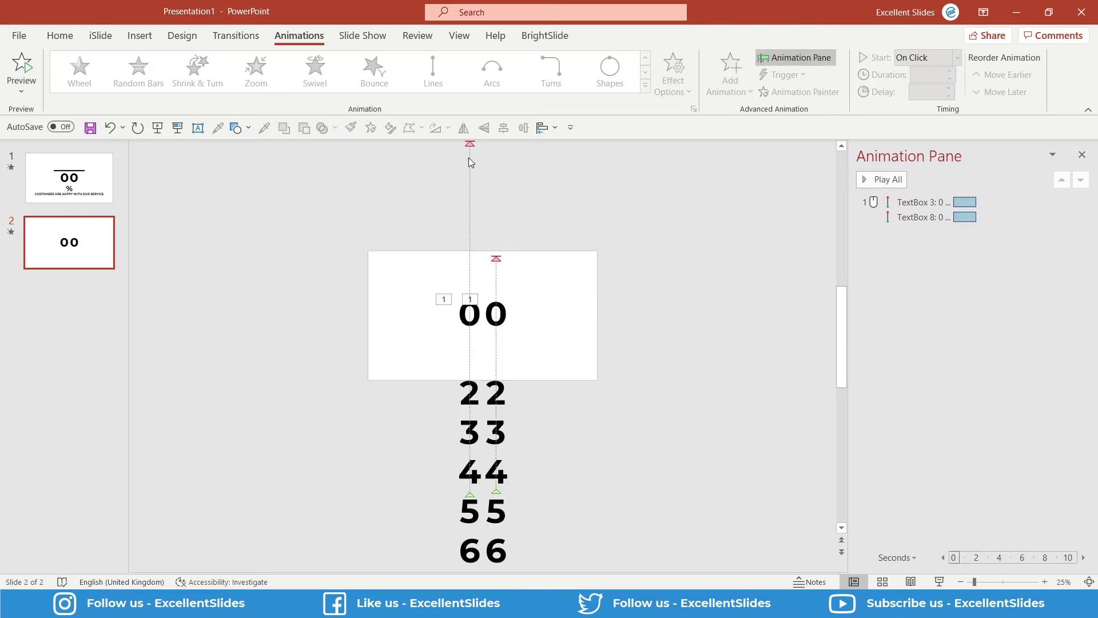
Shift the left column's path start slightly upward so it still stops on 9.
click(466, 148)
scroll(474, 159, down, 3)
scroll(493, 232, up, 5)
scroll(493, 232, up, 2)
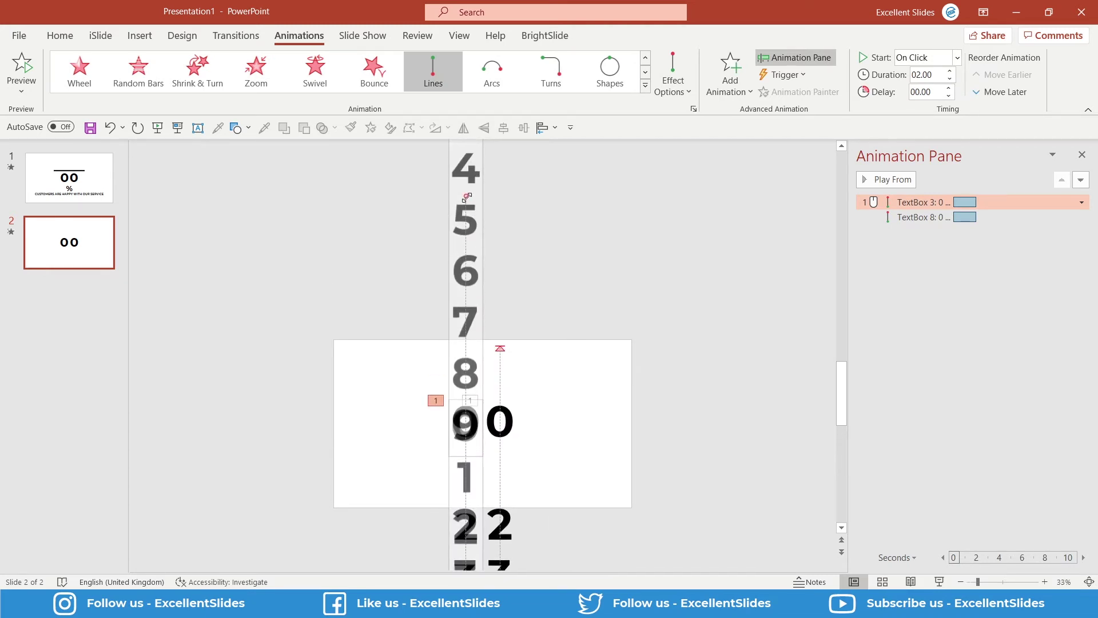
drag(467, 198, 471, 190)
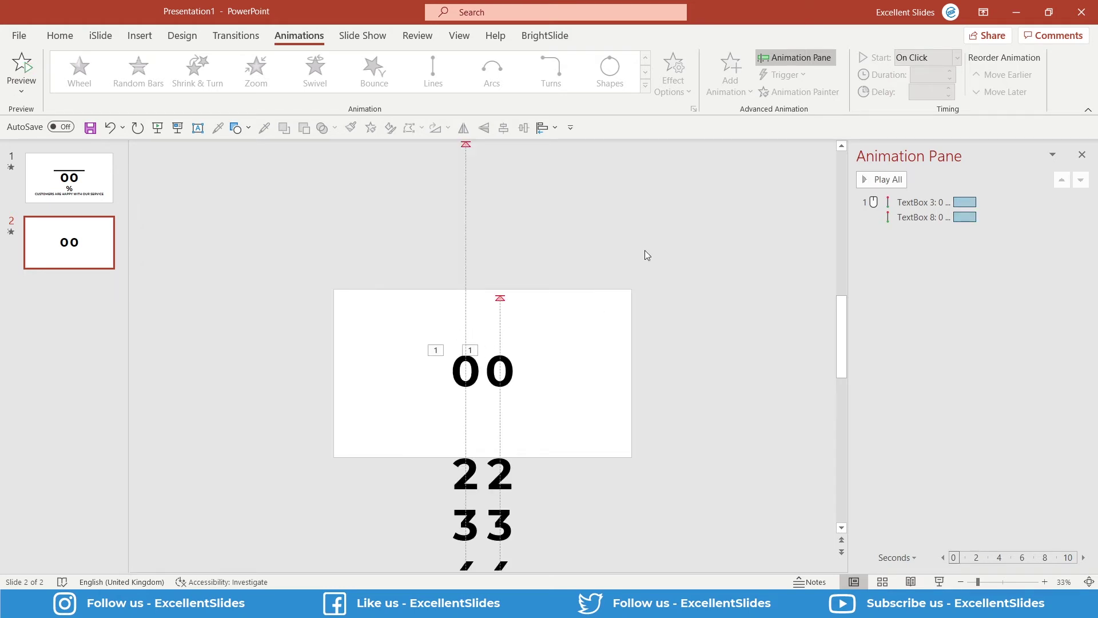
Give both digit columns' Up motion paths a 2 sec smooth end and 0 sec smooth start.
click(917, 202)
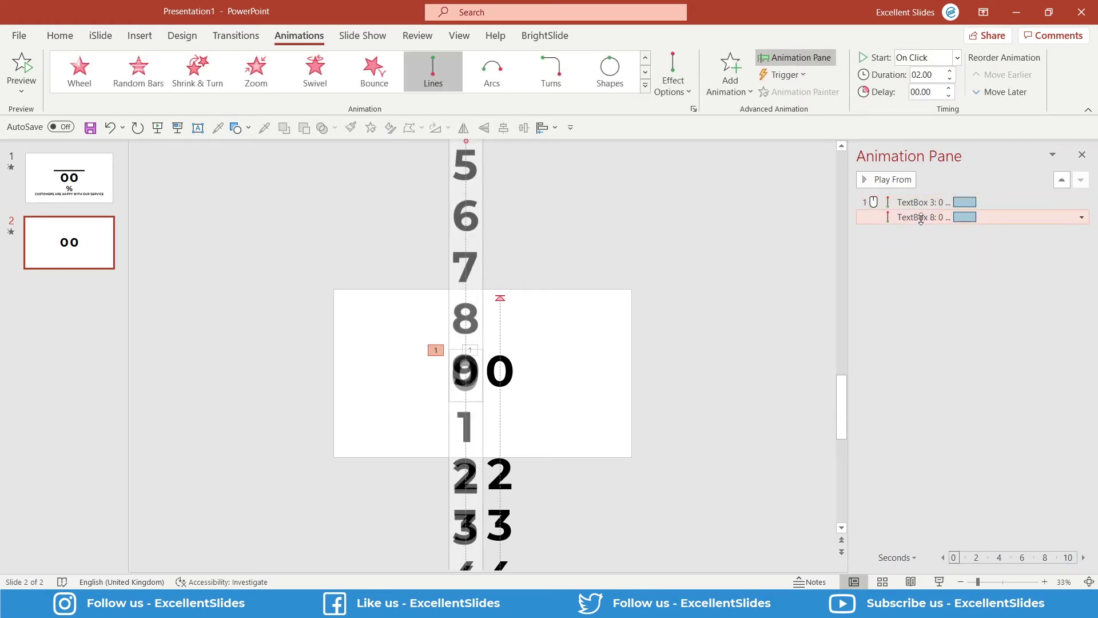
click(920, 218)
shift+click(926, 203)
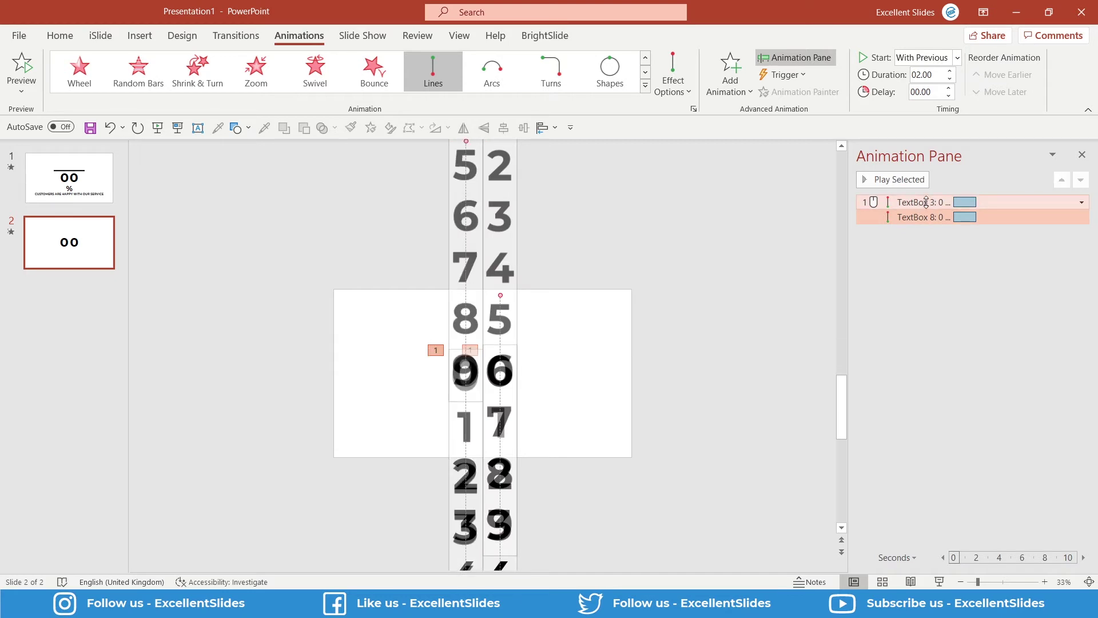
click(1082, 203)
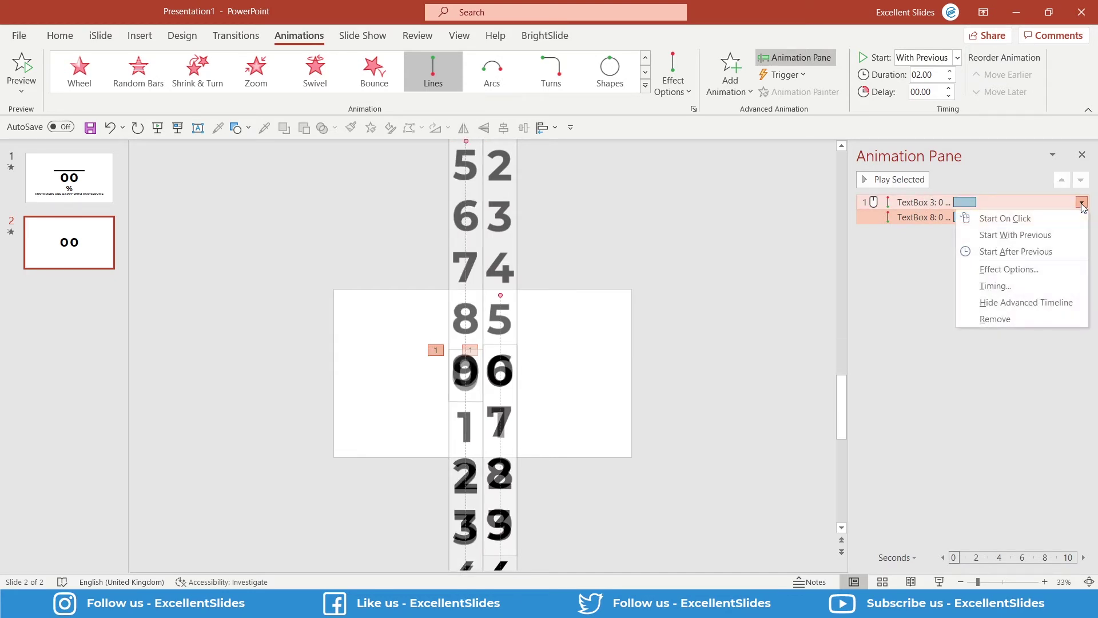
click(1035, 270)
drag(555, 171, 701, 166)
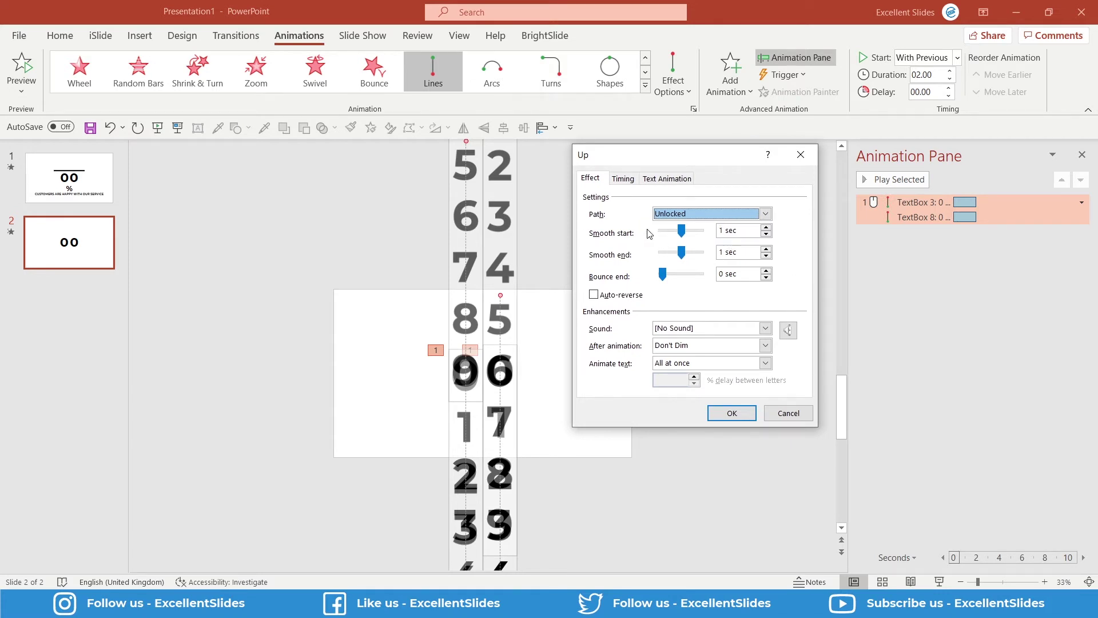
drag(685, 237, 662, 278)
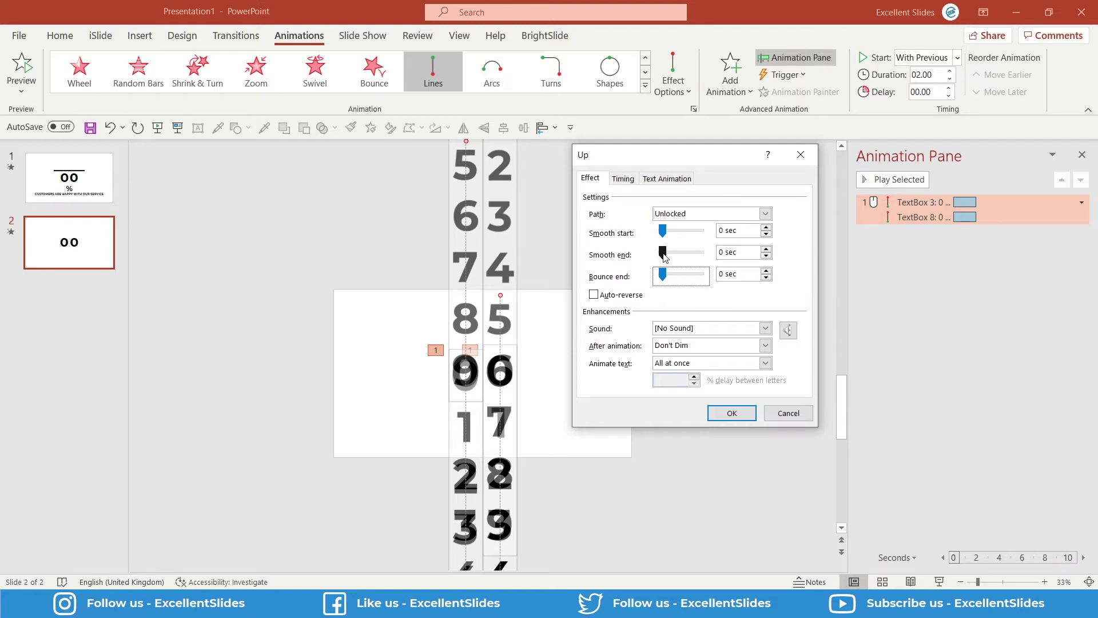
click(664, 254)
drag(664, 257, 702, 255)
click(732, 414)
Preview the counter, then copy slide 1's black line and paste it onto slide 2.
click(722, 299)
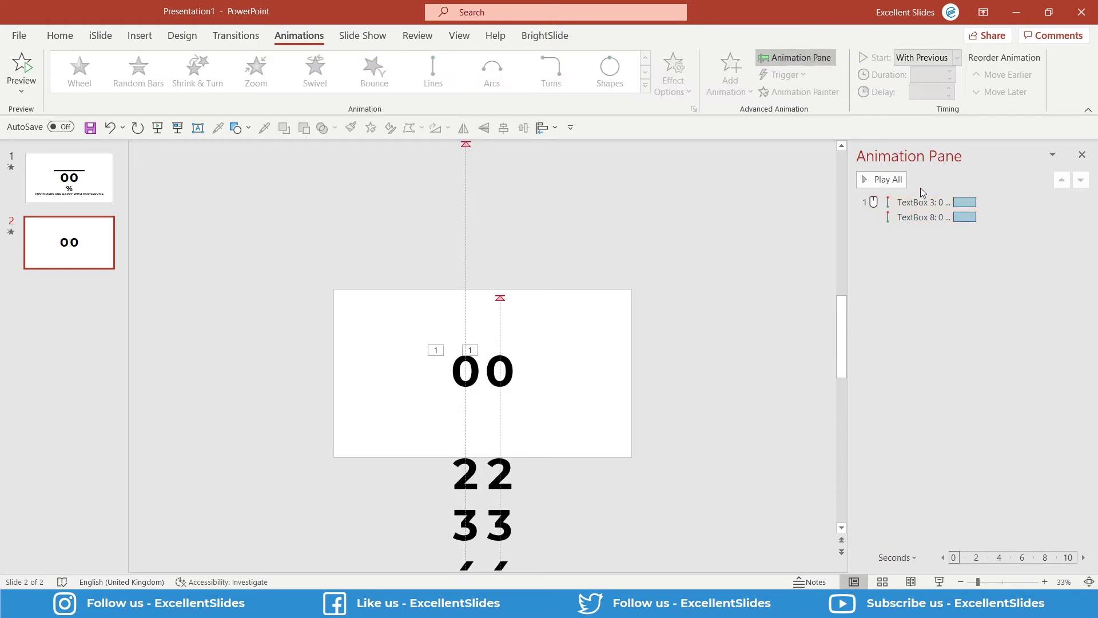
click(888, 180)
click(90, 190)
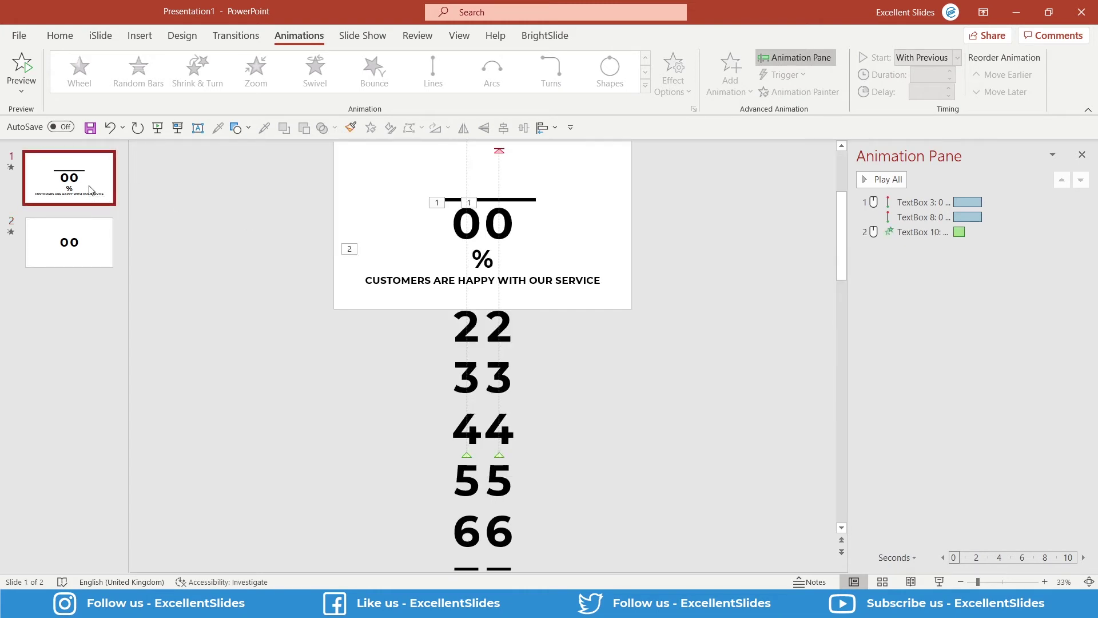
click(530, 200)
scroll(533, 269, up, 7)
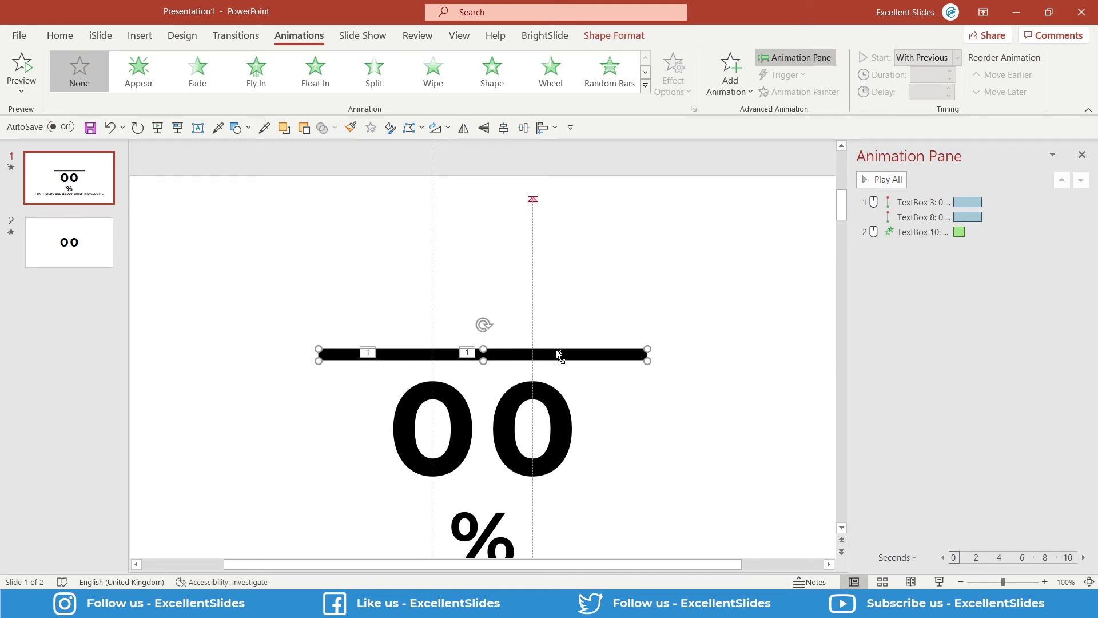
click(69, 242)
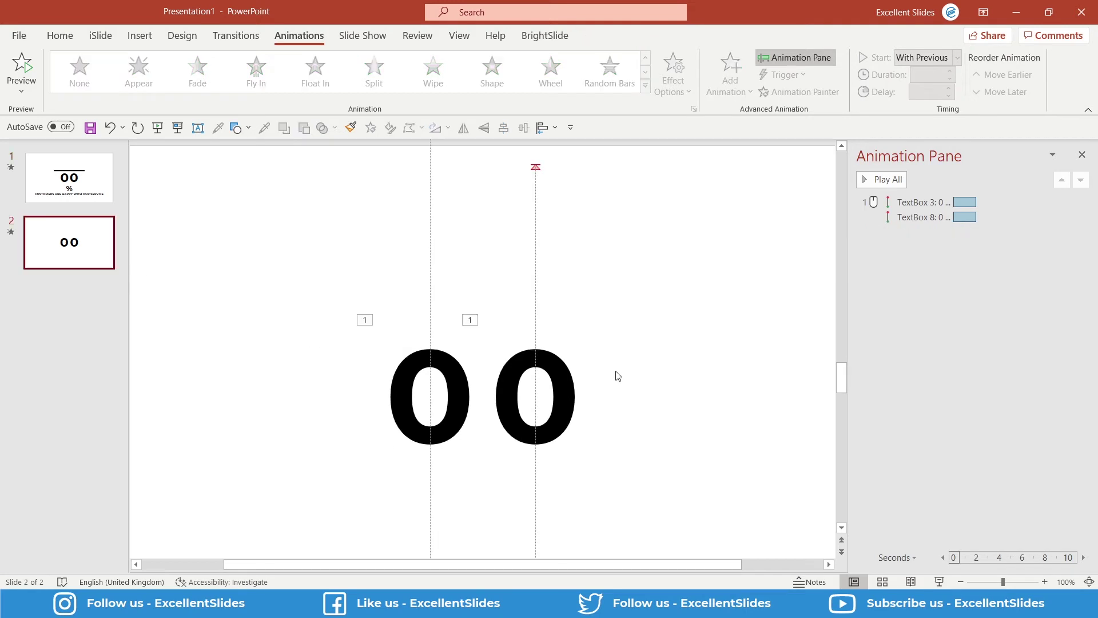
key(ctrl+v)
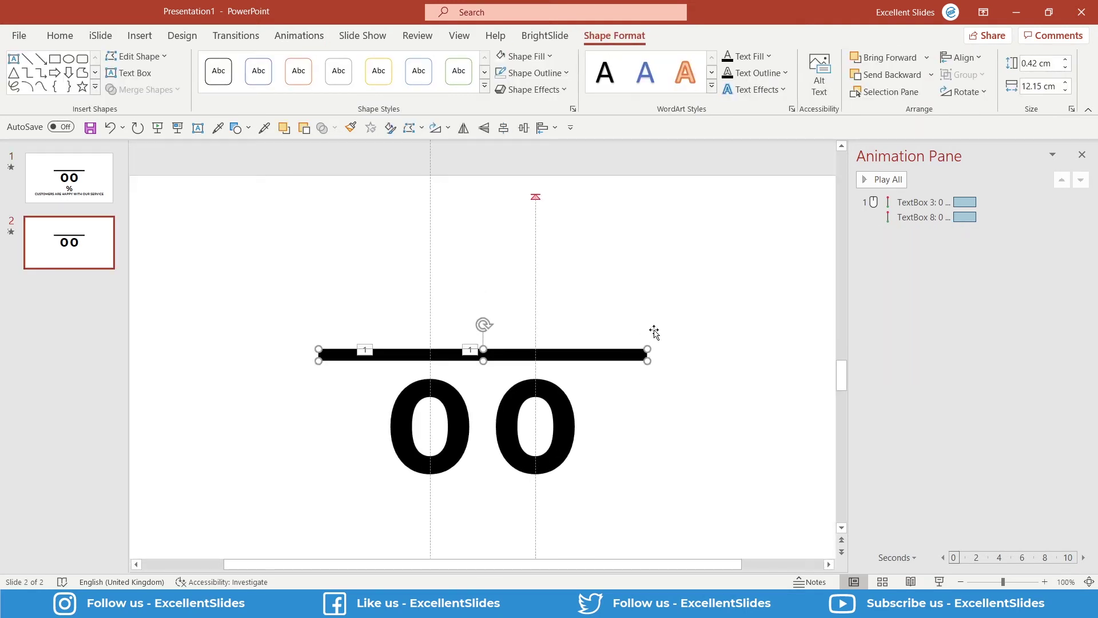
Check the pasted black line sits above the 00 digits and preview slide 2's counter.
click(681, 287)
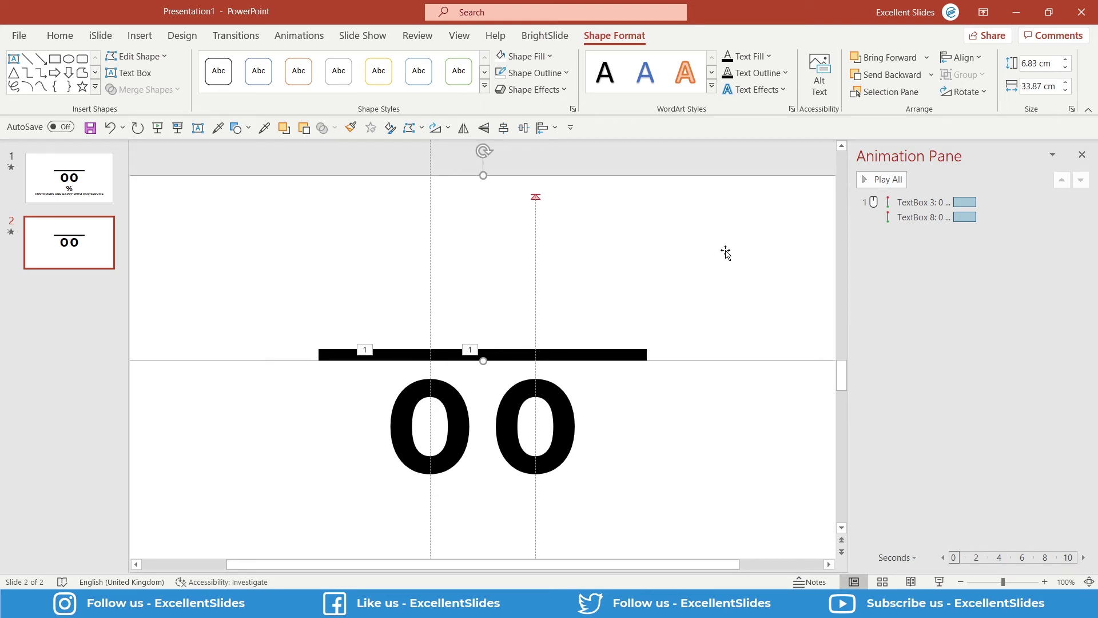
click(625, 354)
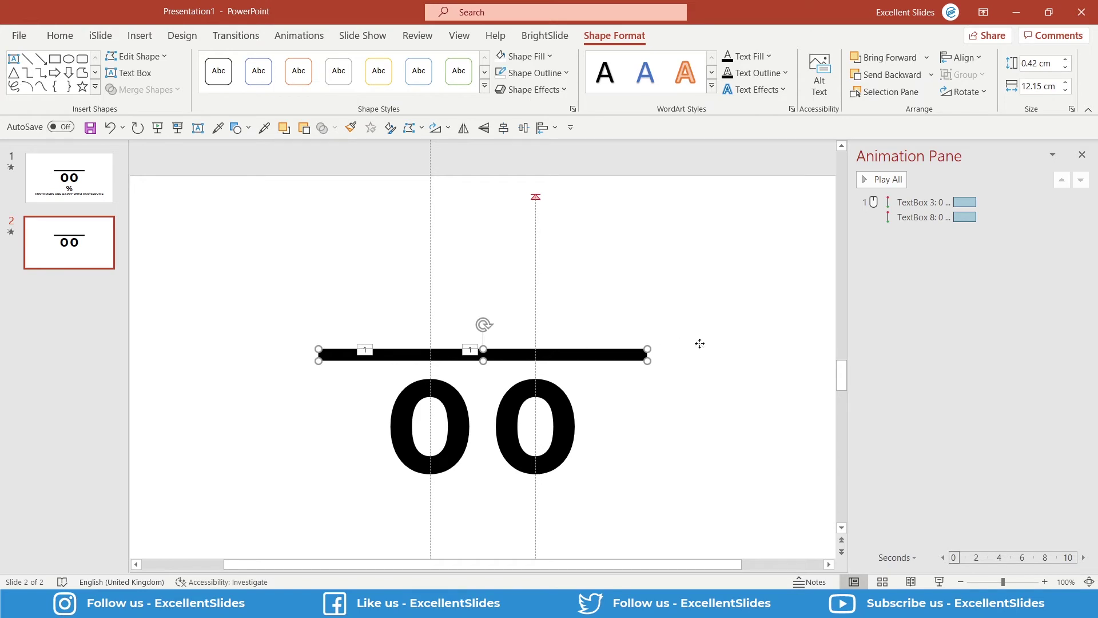
click(642, 359)
click(630, 354)
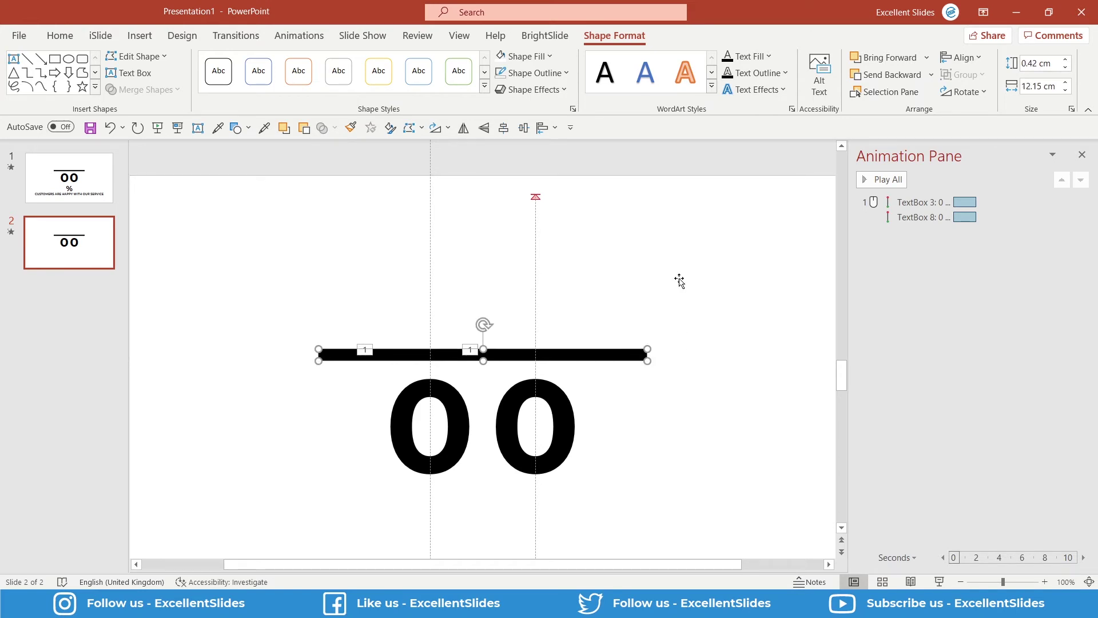
click(679, 163)
scroll(618, 233, down, 2)
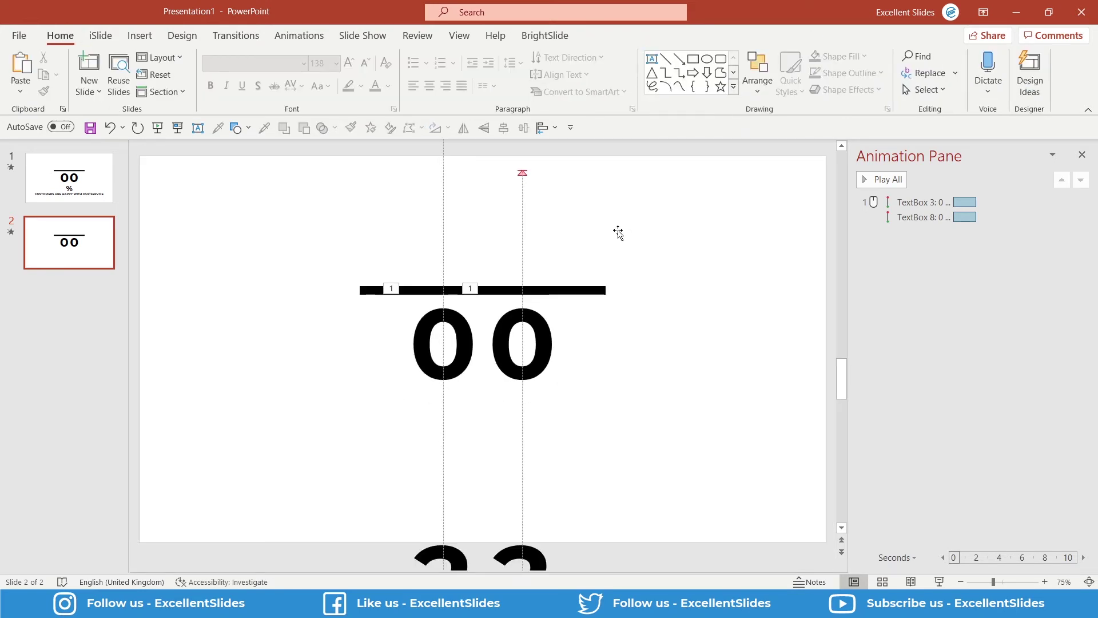
click(881, 182)
scroll(671, 149, down, 2)
scroll(638, 201, up, 1)
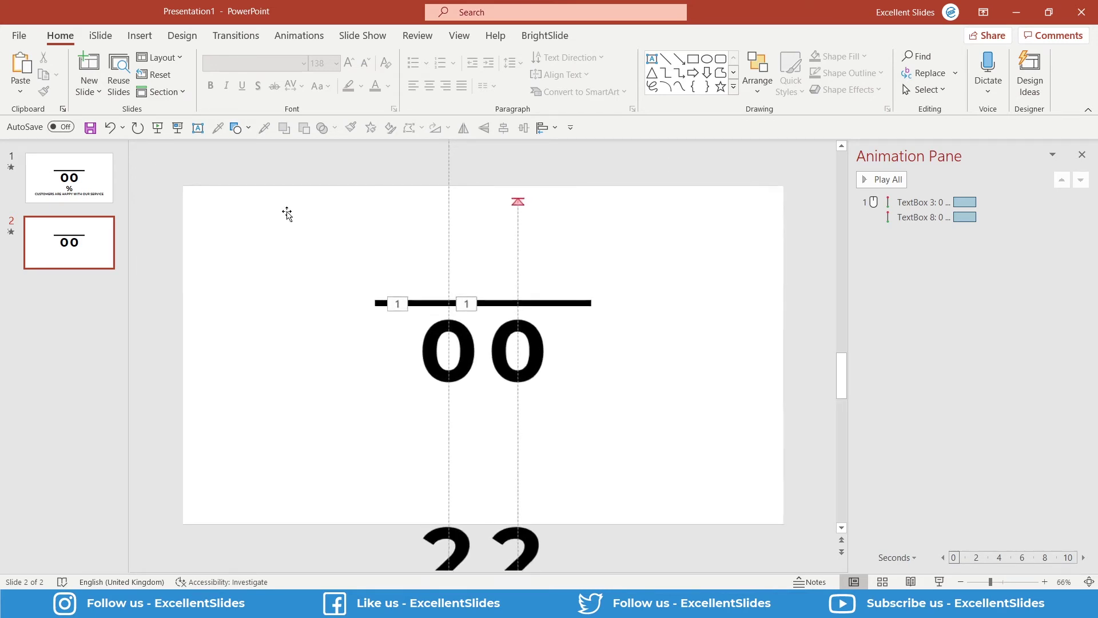
Copy the % and CUSTOMERS ARE HAPPY WITH OUR SERVICE caption from slide 1 onto slide 2.
click(84, 187)
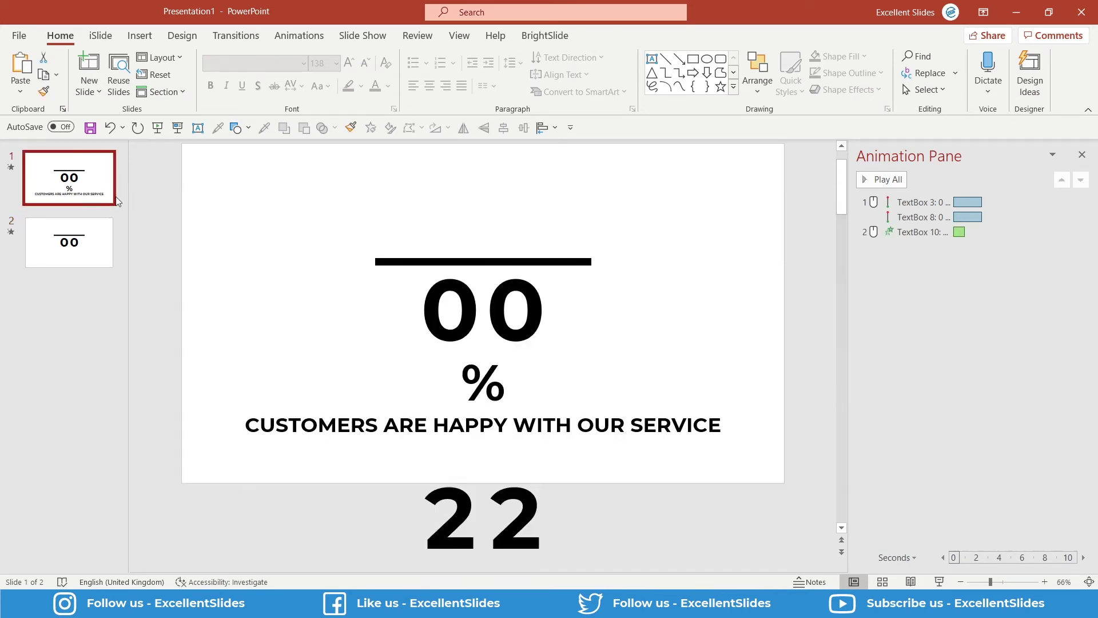
click(379, 425)
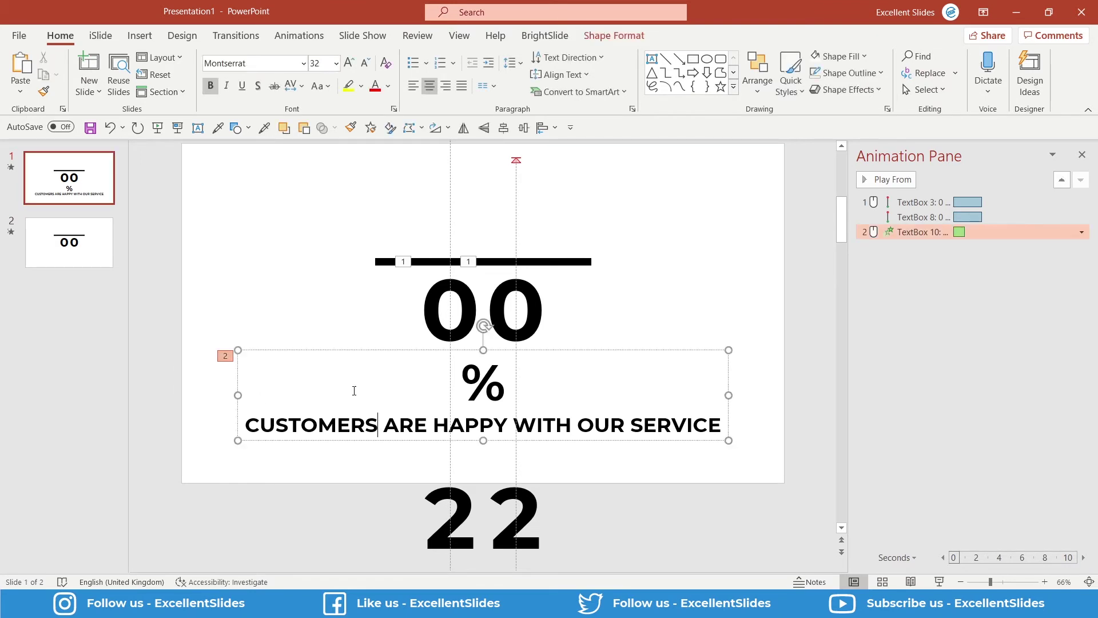
click(335, 441)
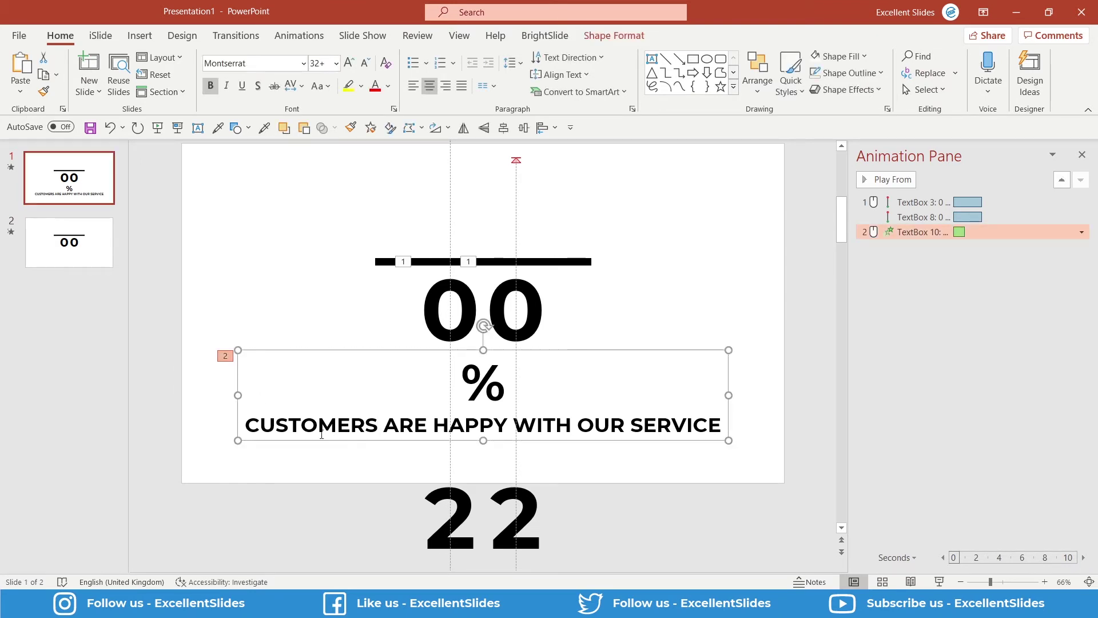
click(86, 245)
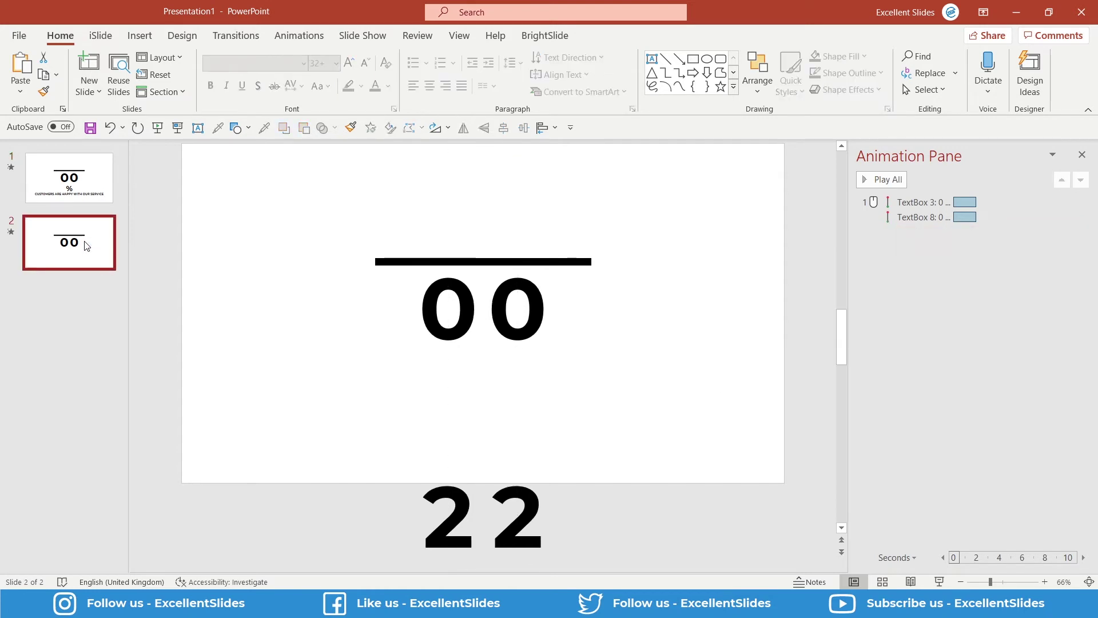
key(ctrl+v)
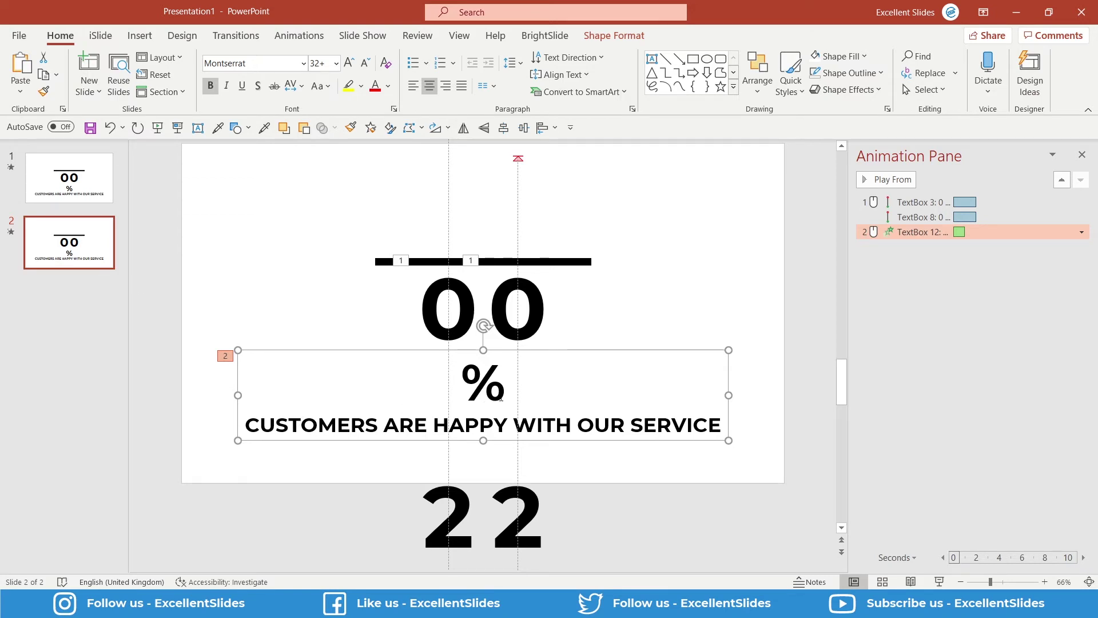
Add a second % on its own line before CUSTOMERS in the caption.
double_click(476, 388)
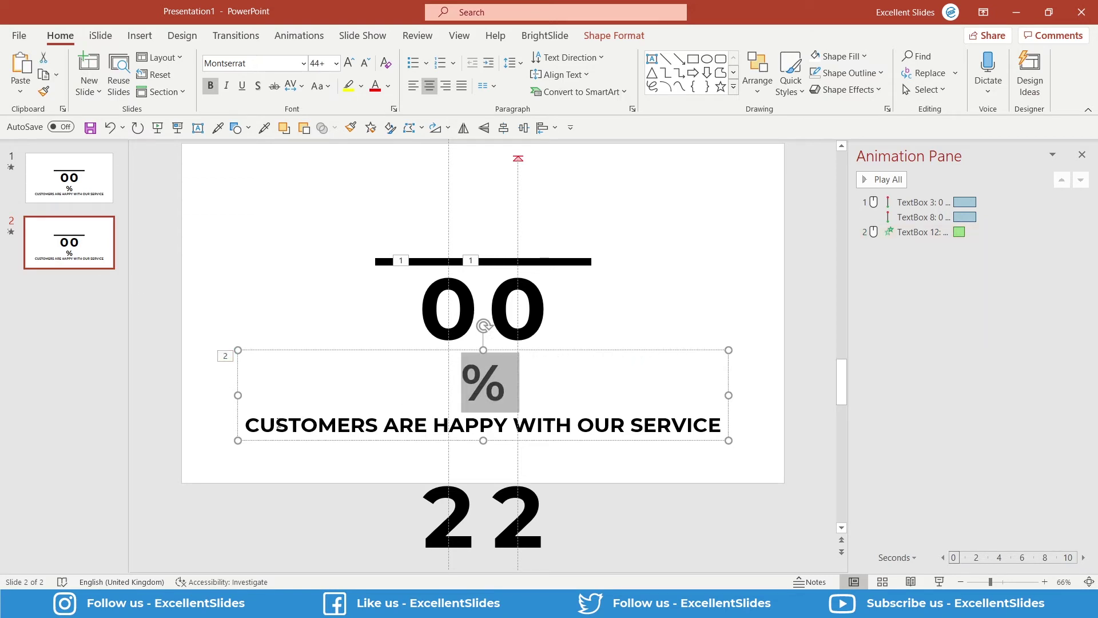
drag(246, 425, 595, 426)
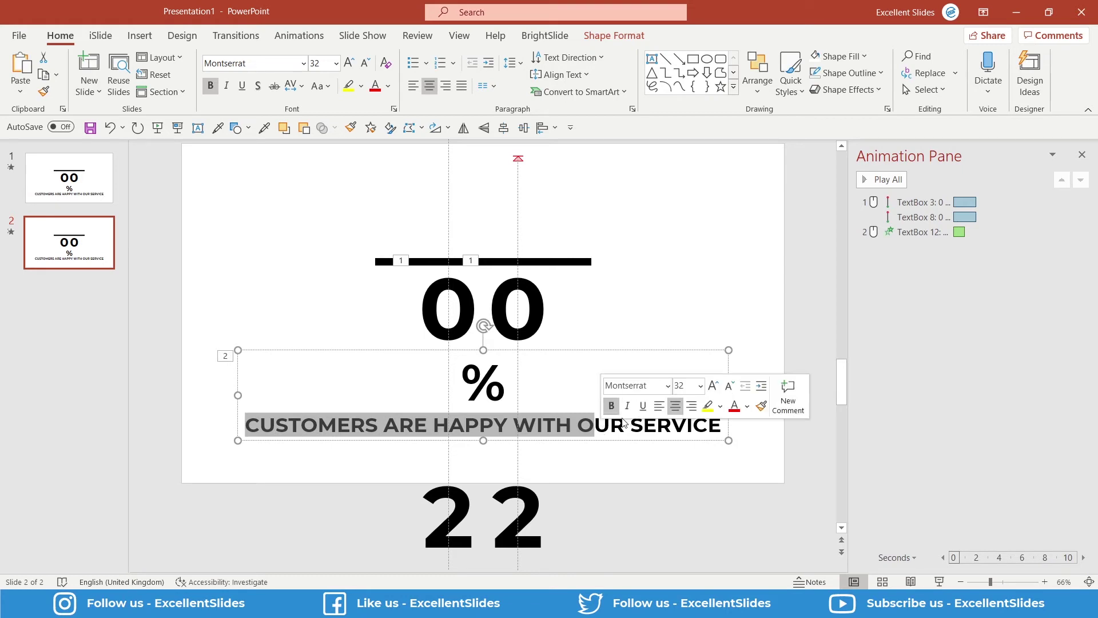
click(248, 431)
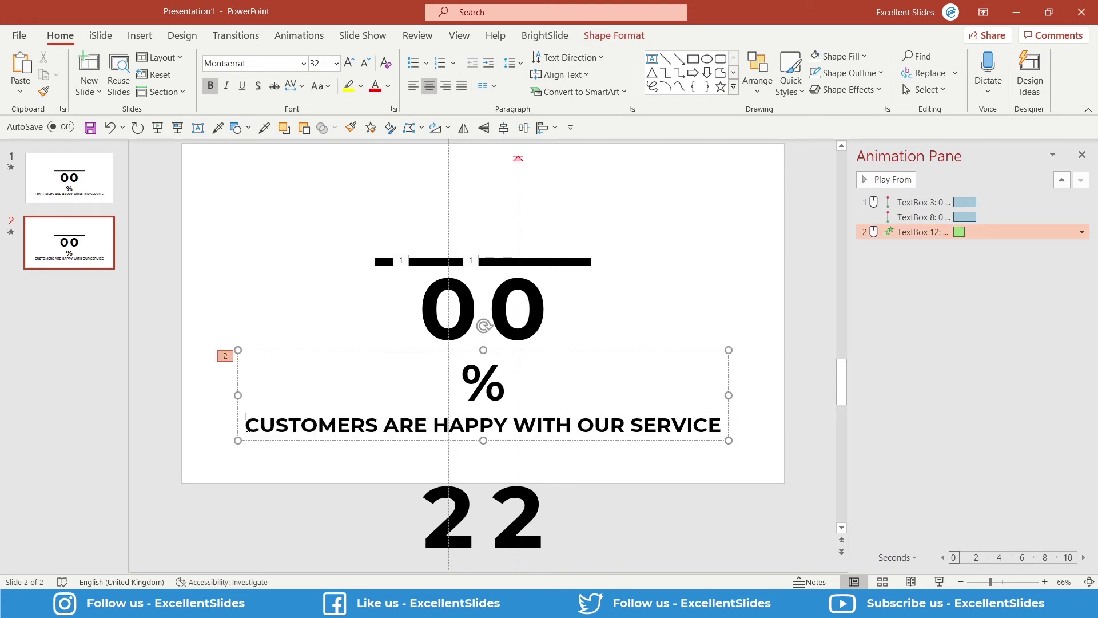
text(%)
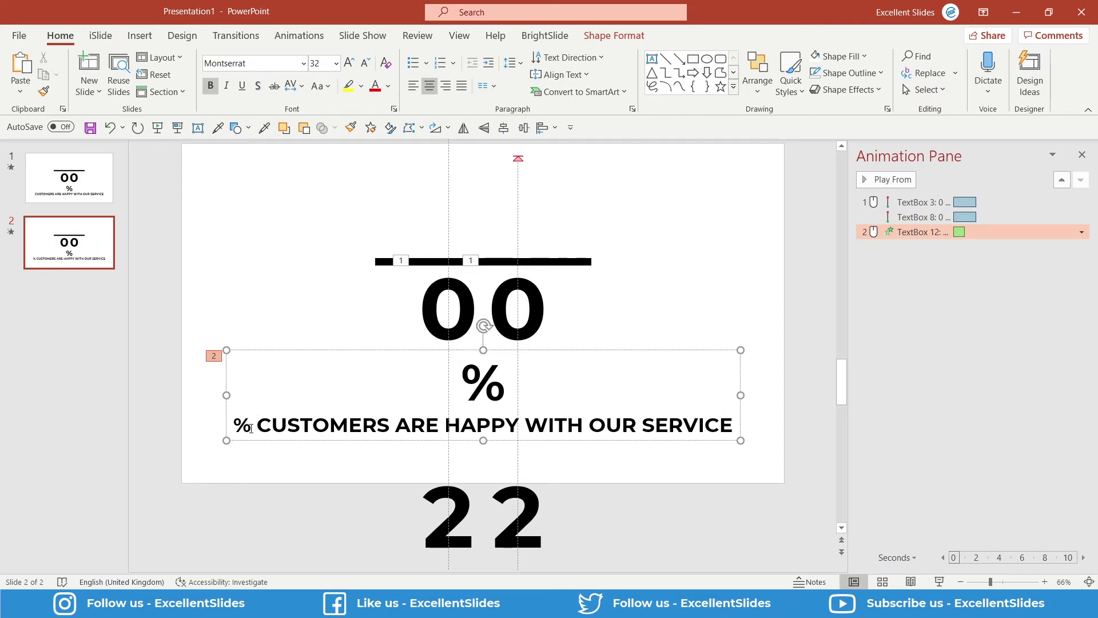
key(Return)
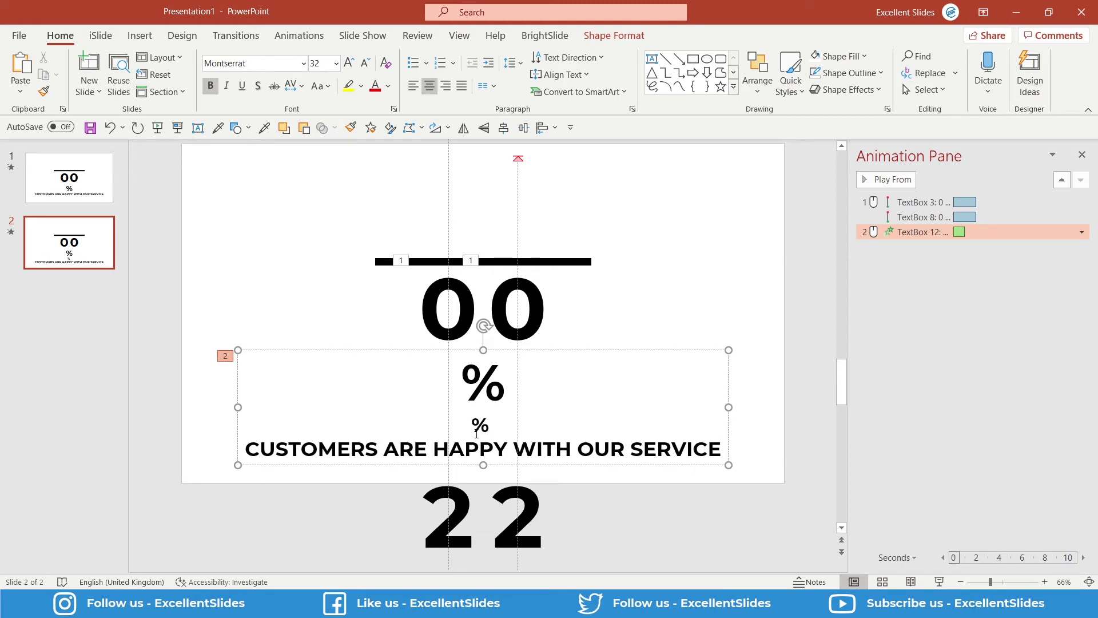
double_click(489, 425)
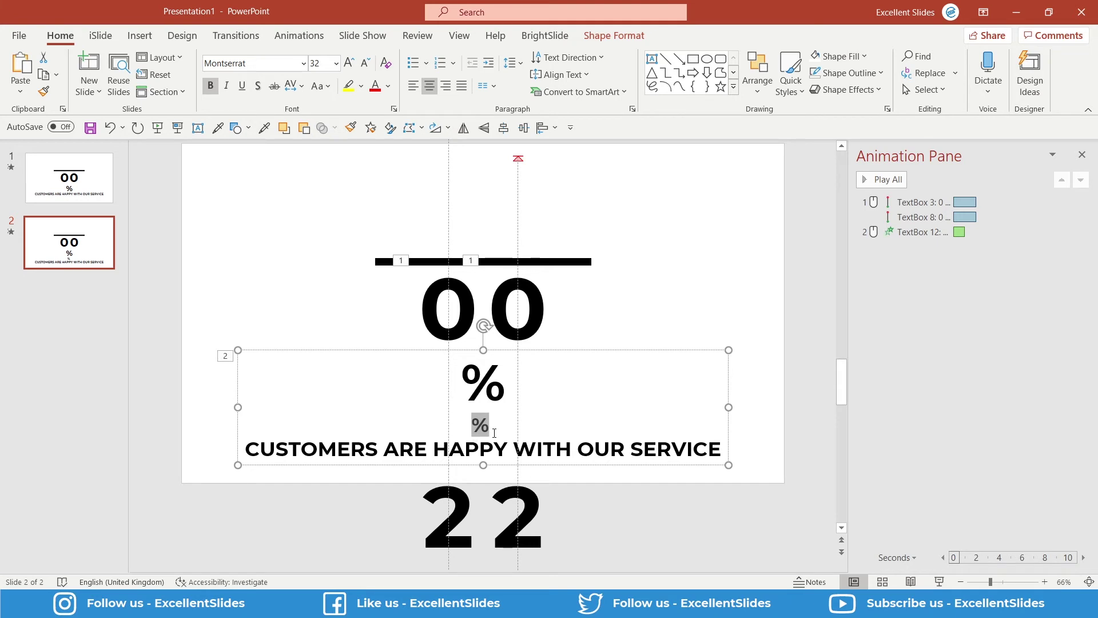
Enlarge the second % as a test, then undo both the enlargement and the extra line.
click(349, 63)
click(349, 63)
click(349, 63)
click(349, 62)
click(349, 63)
click(349, 63)
click(350, 63)
click(427, 427)
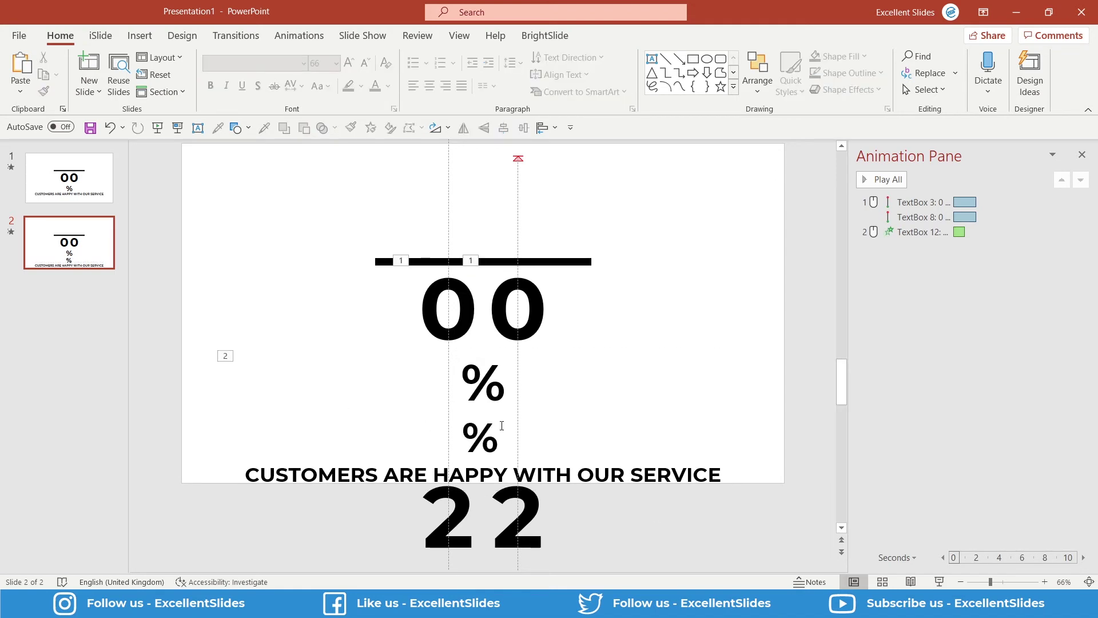
key(ctrl+z)
key(ctrl+z)
key(ctrl+z)
key(ctrl+z)
key(ctrl+z)
key(ctrl+z)
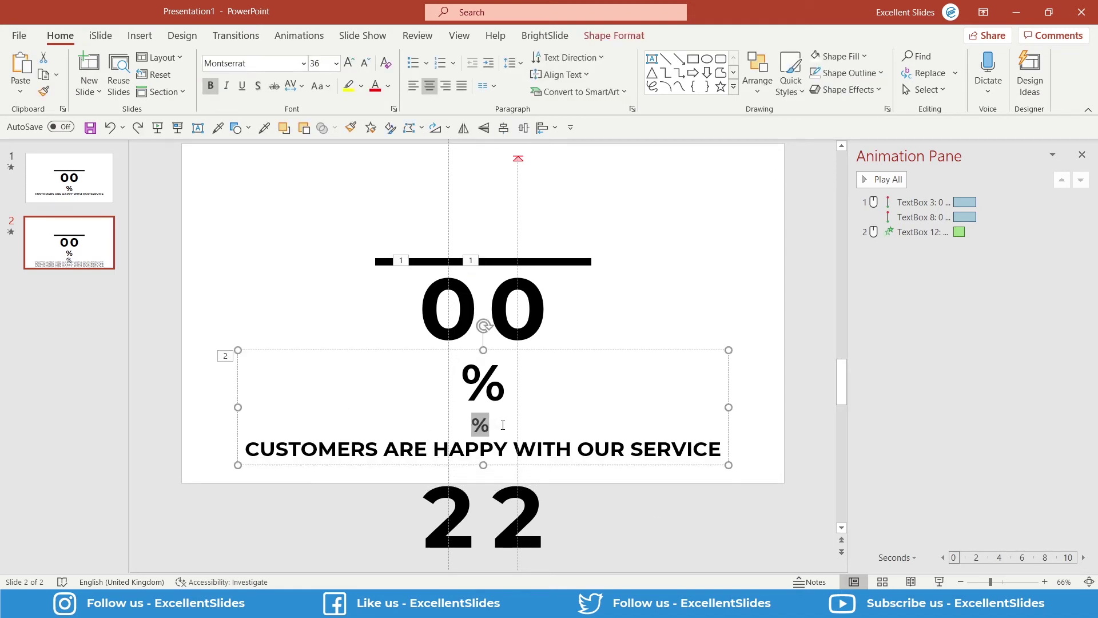
key(ctrl+z)
key(ctrl+z)
key(ctrl+z)
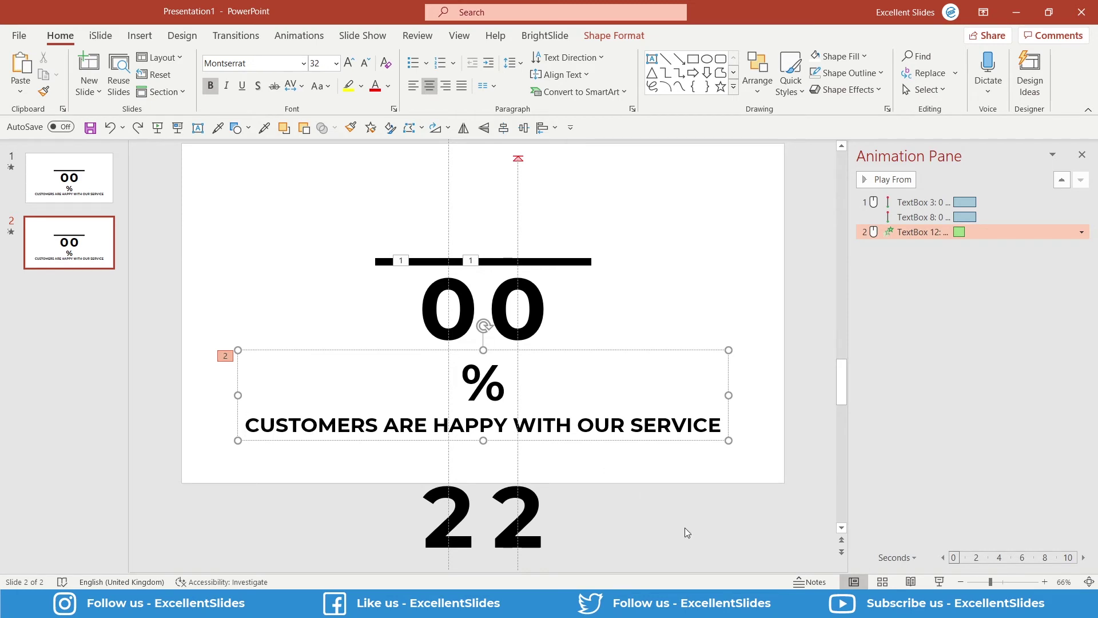
Select the whole caption text box and apply the Fly In entrance effect.
click(650, 522)
click(538, 433)
click(543, 440)
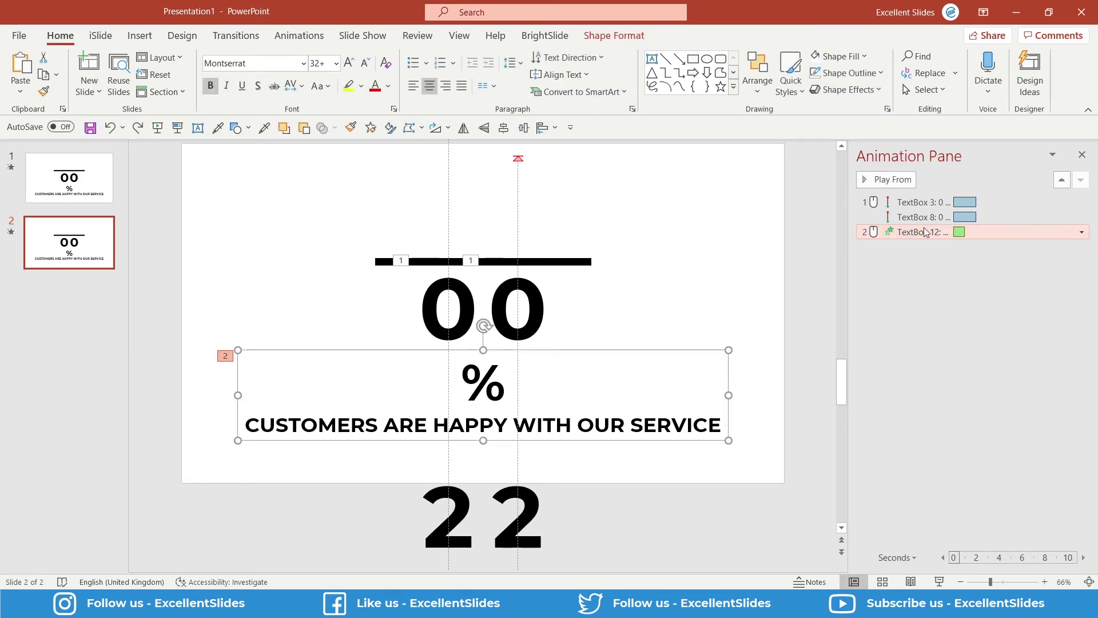
click(941, 218)
click(625, 429)
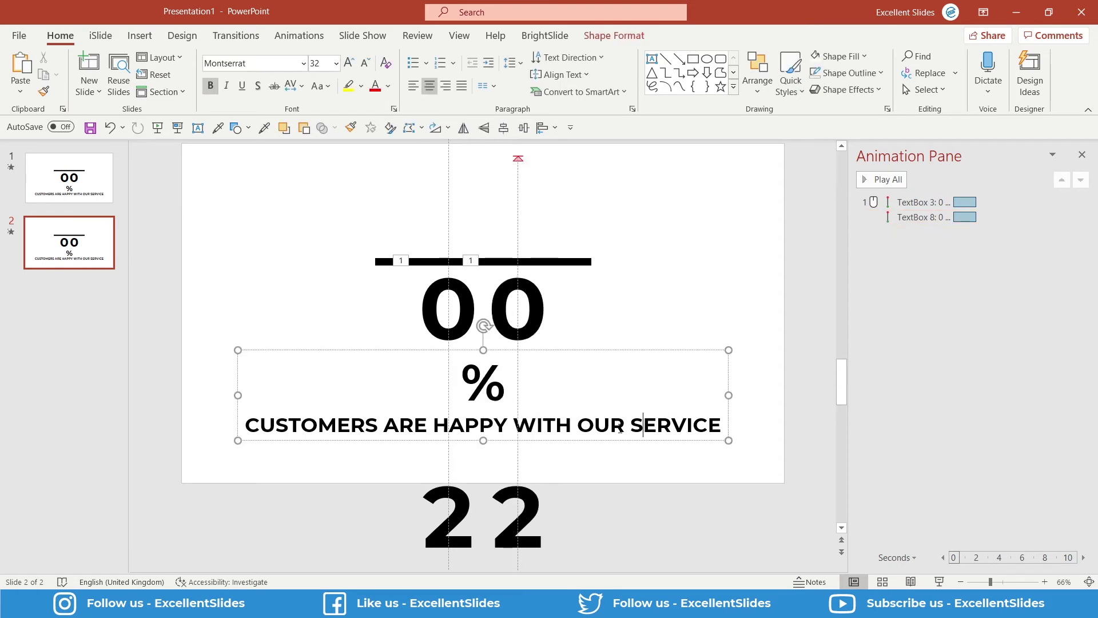
click(677, 440)
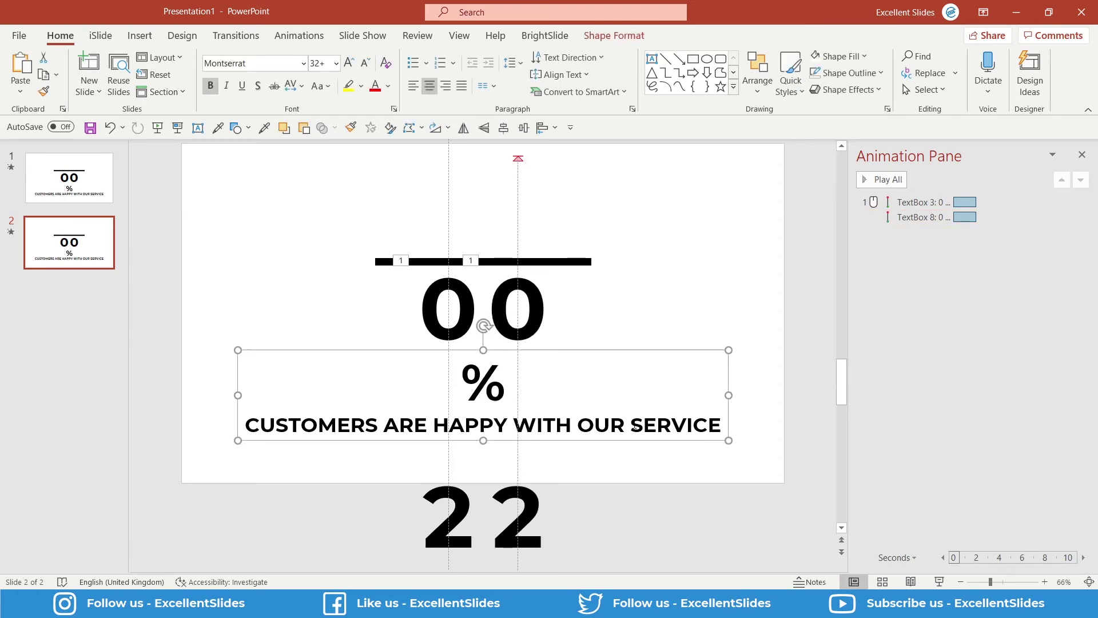
click(306, 45)
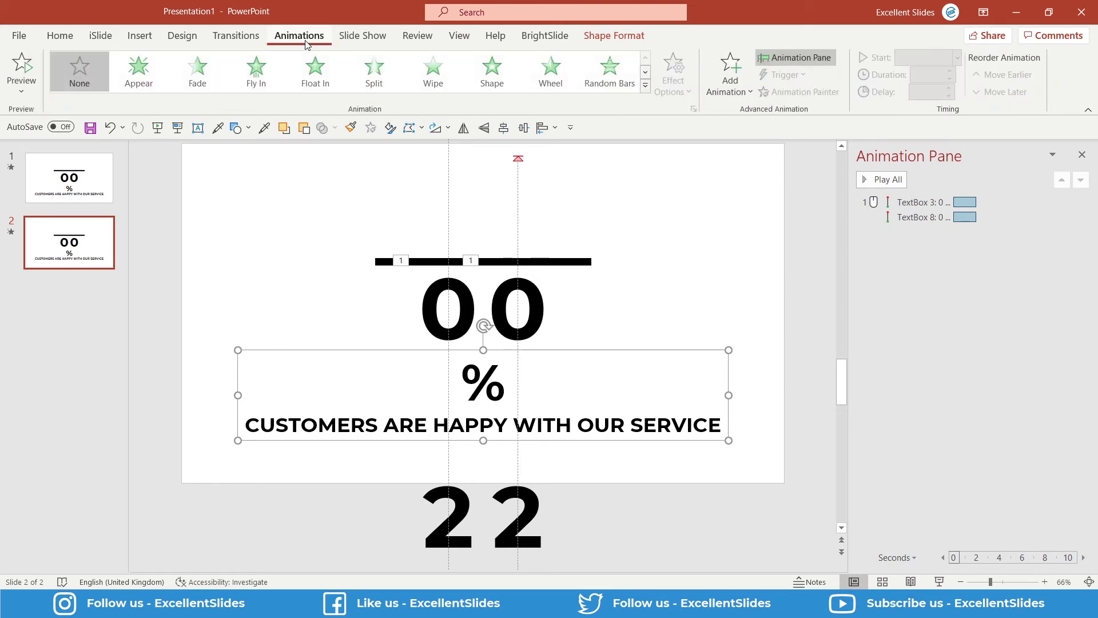
click(257, 84)
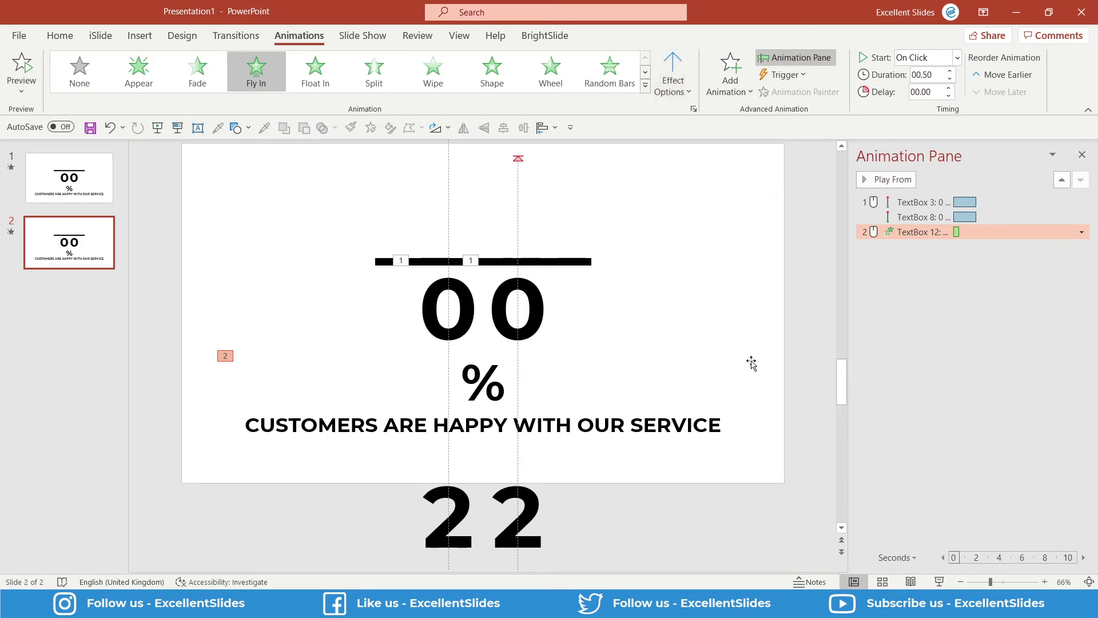
Preview the slide, then give the caption's Fly In a 0.5 sec smooth end.
click(887, 179)
double_click(896, 237)
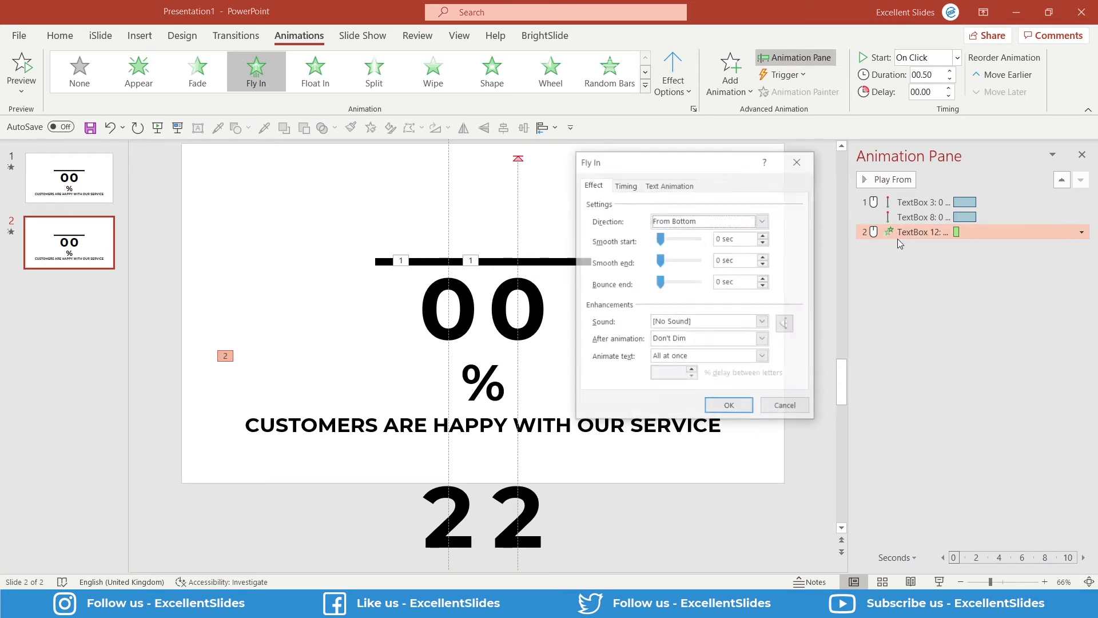
drag(661, 262, 698, 261)
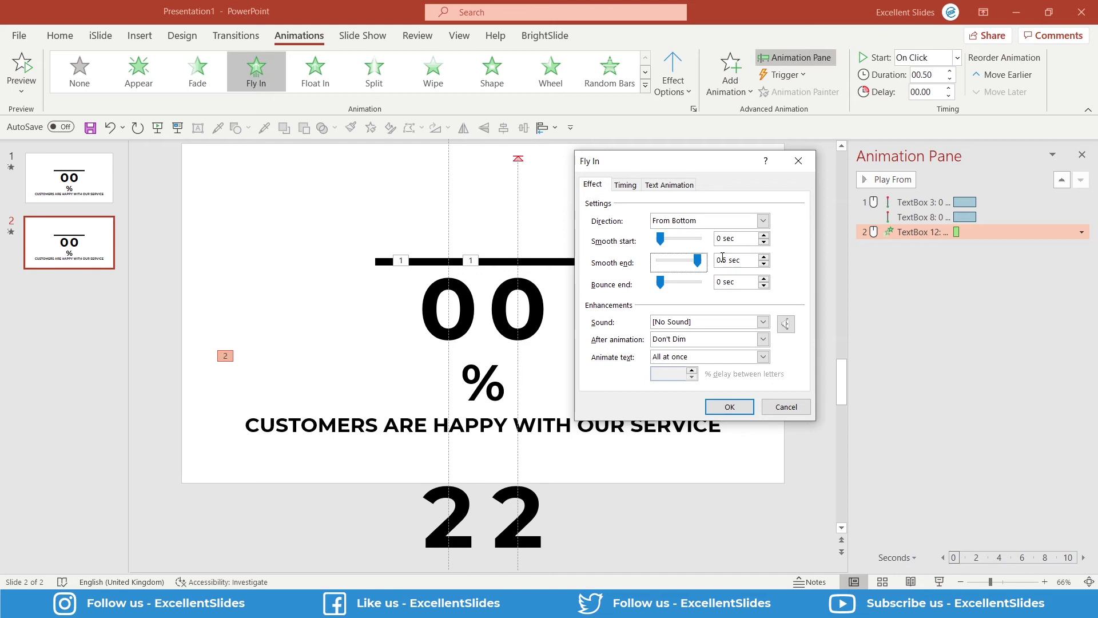
Set the caption's fly-in duration to 0.75 seconds, then run slide 2's counter in a slide show.
click(735, 408)
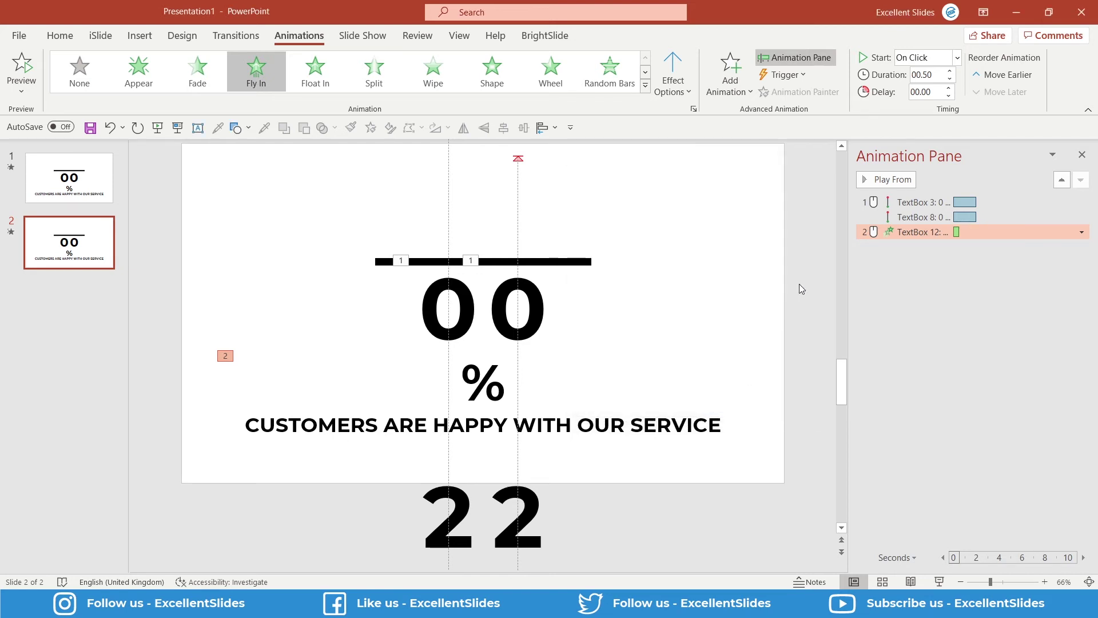
click(880, 181)
click(951, 73)
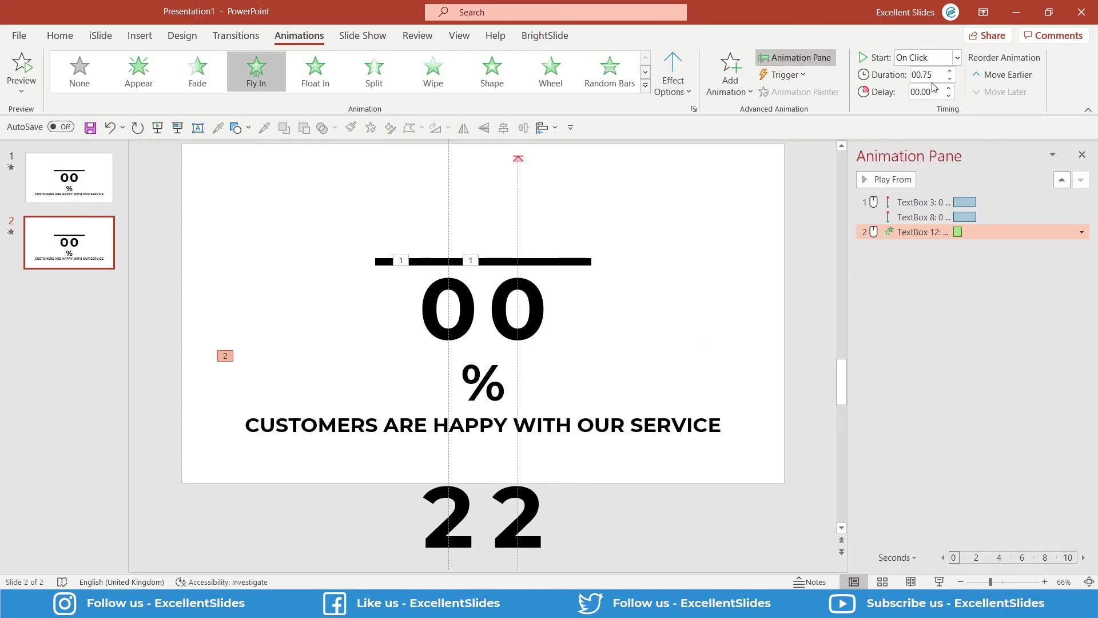
click(900, 180)
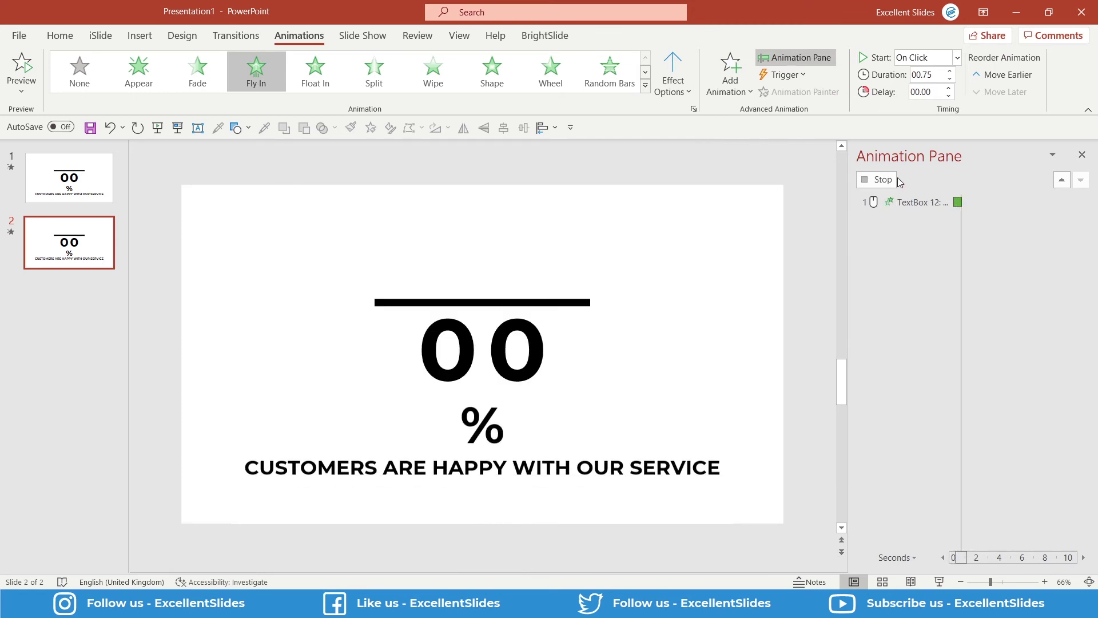
click(789, 212)
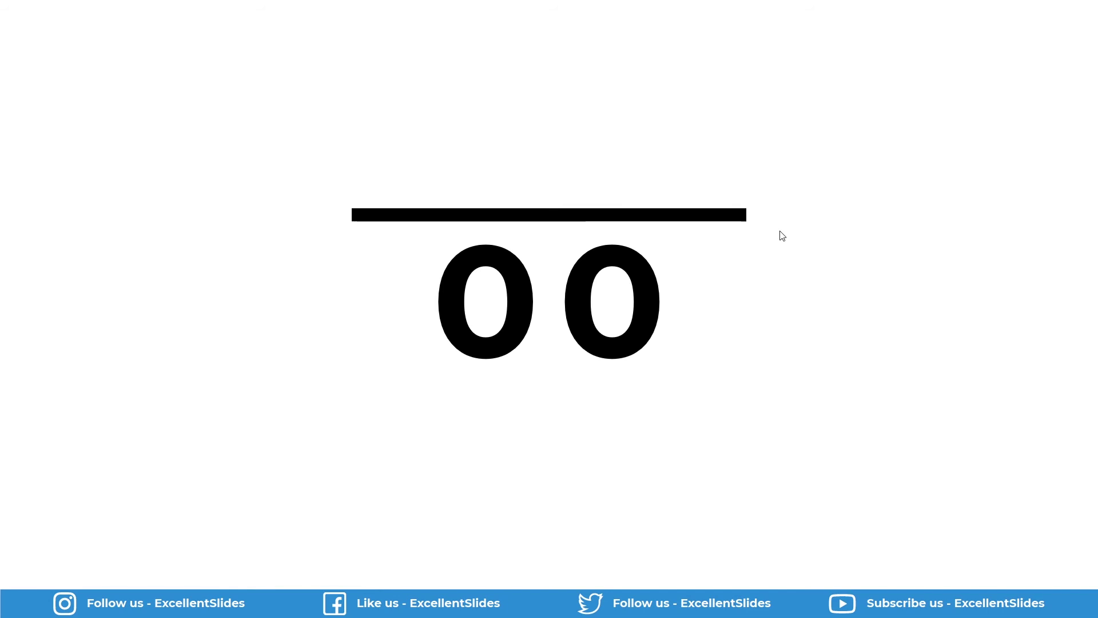
click(787, 232)
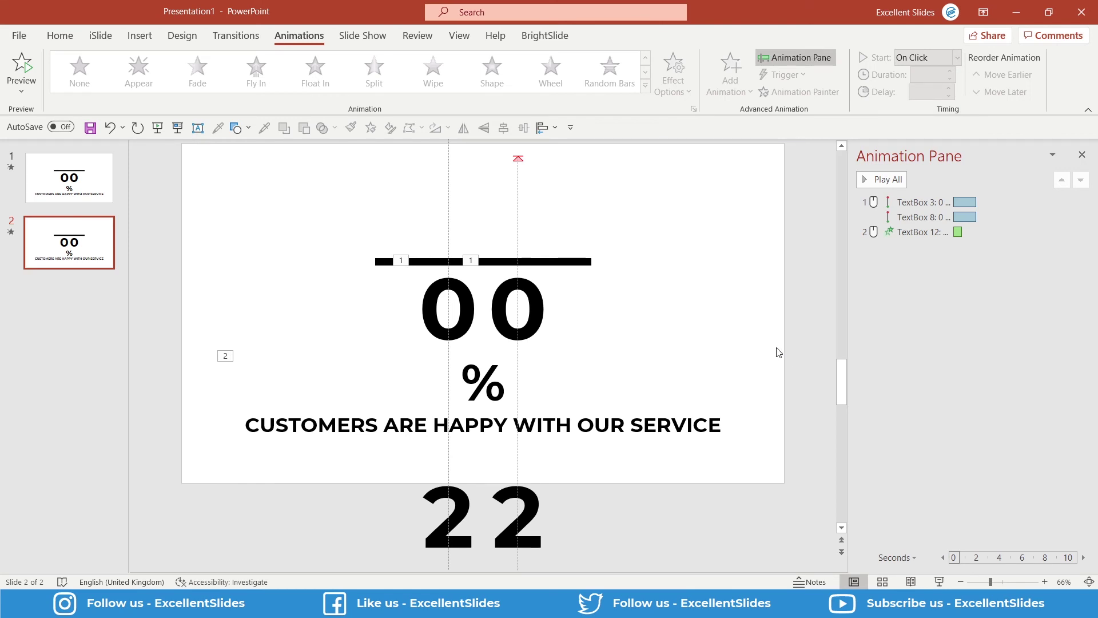
Duplicate slide 2 as slide 3 and start editing its left digit column.
click(71, 252)
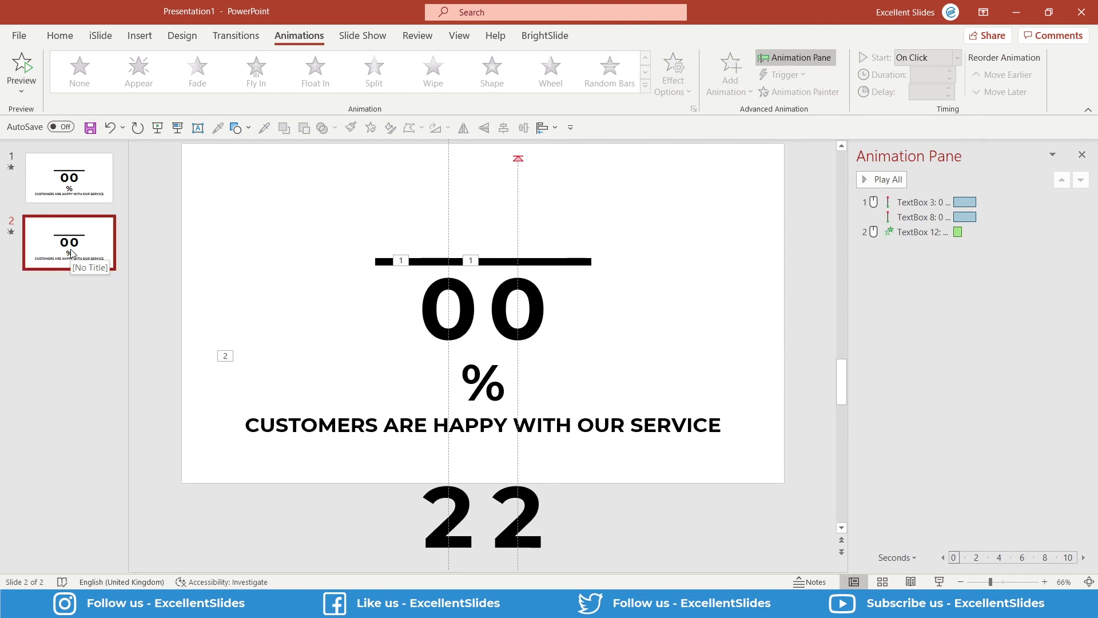
key(ctrl+d)
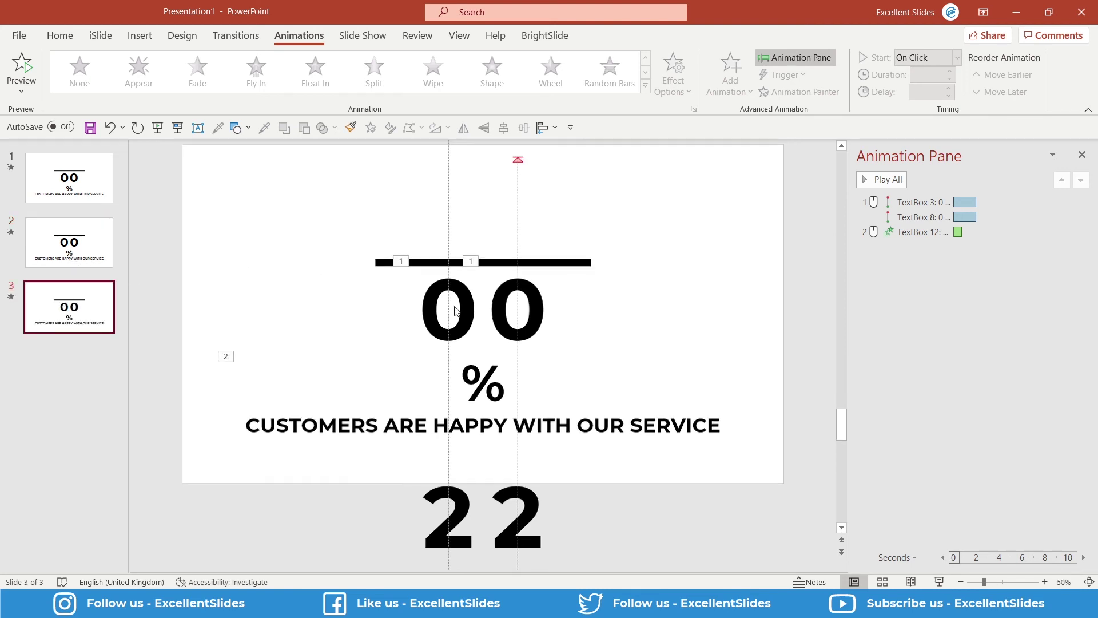
scroll(456, 312, down, 3)
click(471, 478)
scroll(466, 300, up, 4)
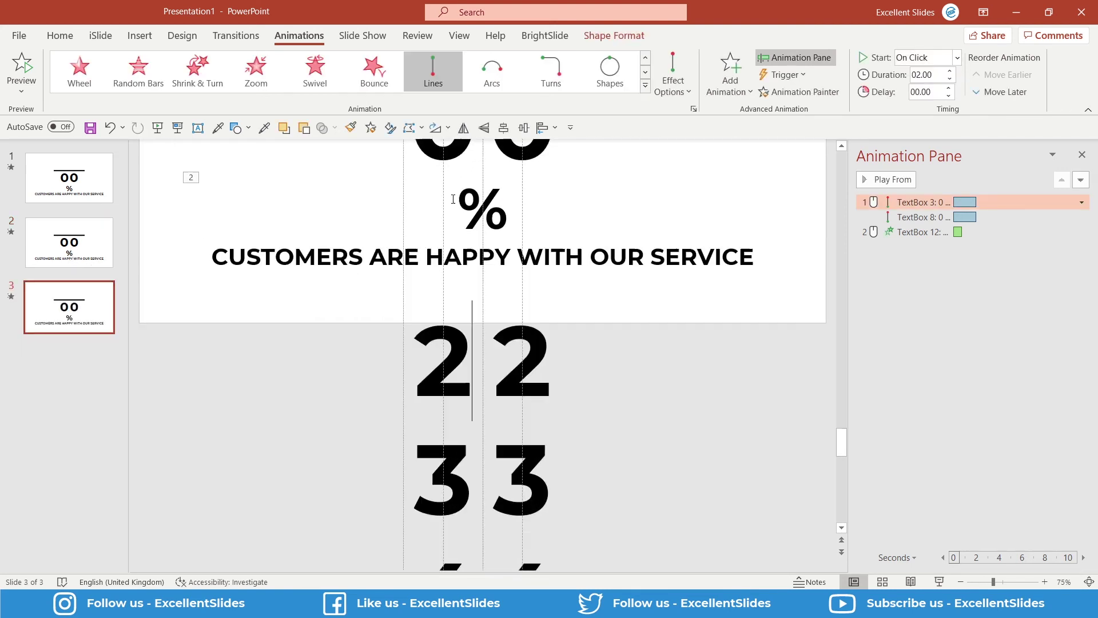
scroll(481, 533, down, 5)
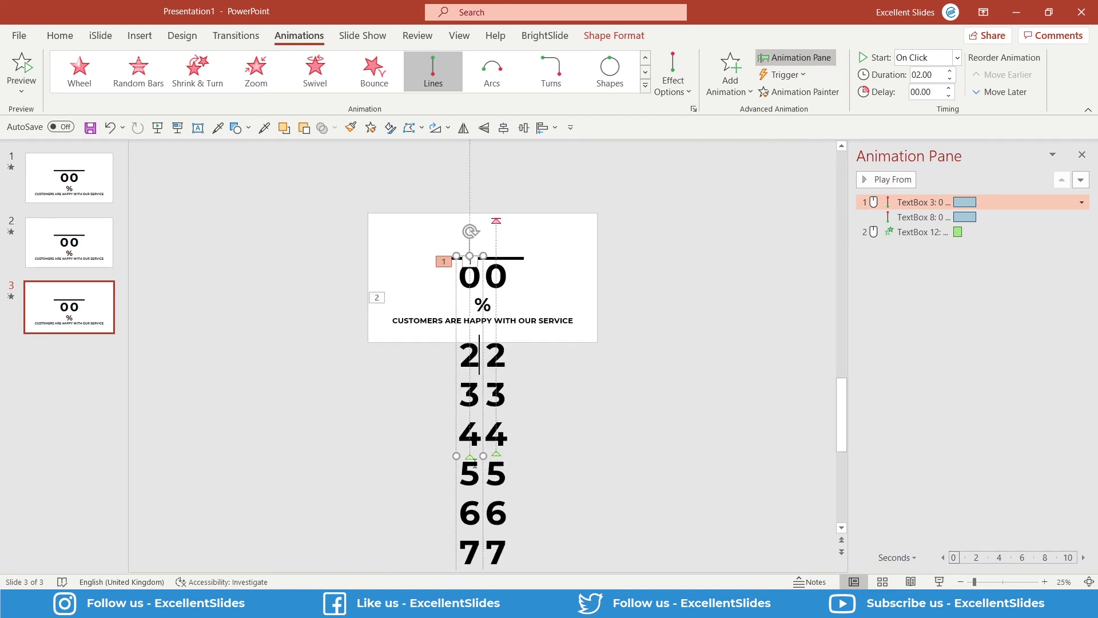
scroll(480, 533, down, 2)
scroll(487, 495, up, 3)
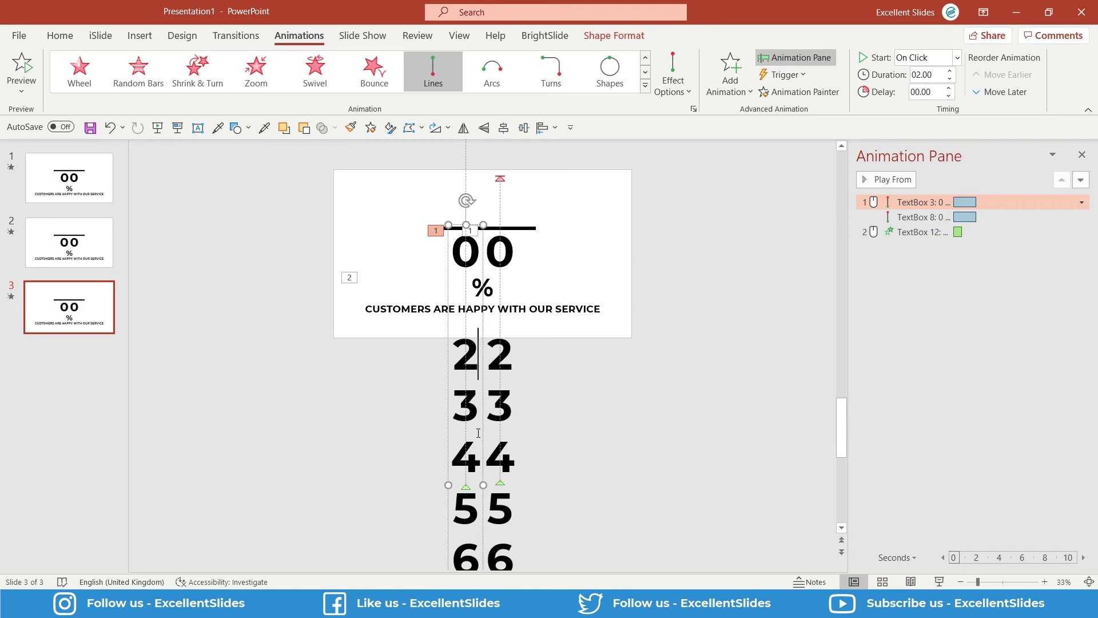
click(479, 255)
Replace the left digits in rows 22, 33, 44 and 55 with 8, 5, 3 and 1.
click(473, 359)
key(BackSpace)
text(8)
click(475, 404)
key(BackSpace)
text(5)
click(475, 454)
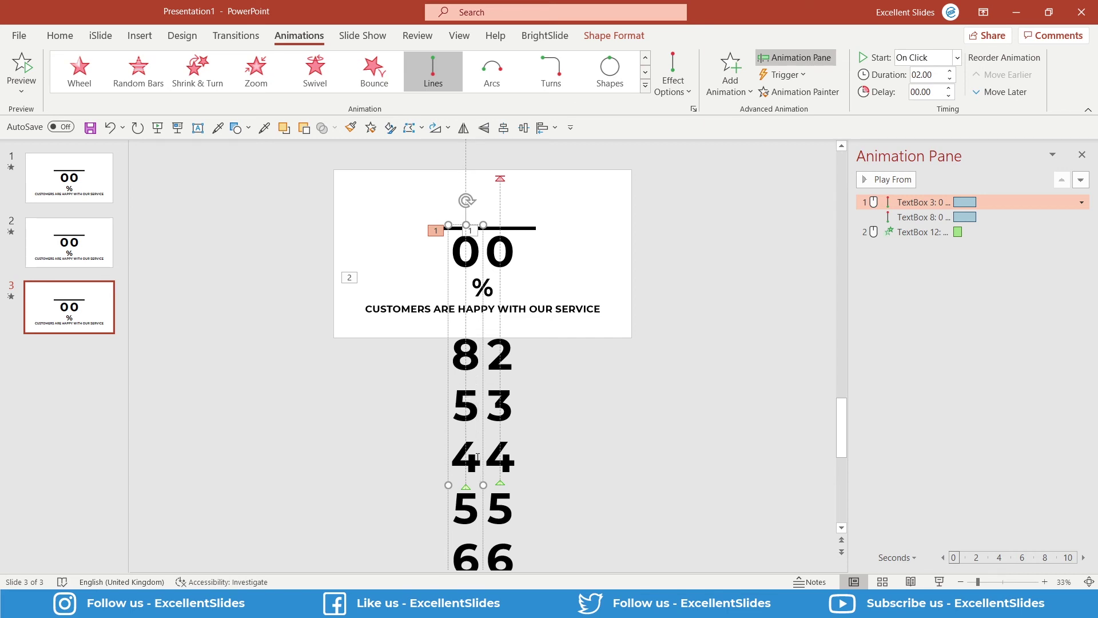
key(BackSpace)
text(3)
click(475, 508)
key(BackSpace)
text(1)
Replace the left digits in rows 66, 77 and 88 with 9, 7 and 2.
scroll(475, 554, up, 4)
click(480, 386)
key(BackSpace)
text(9)
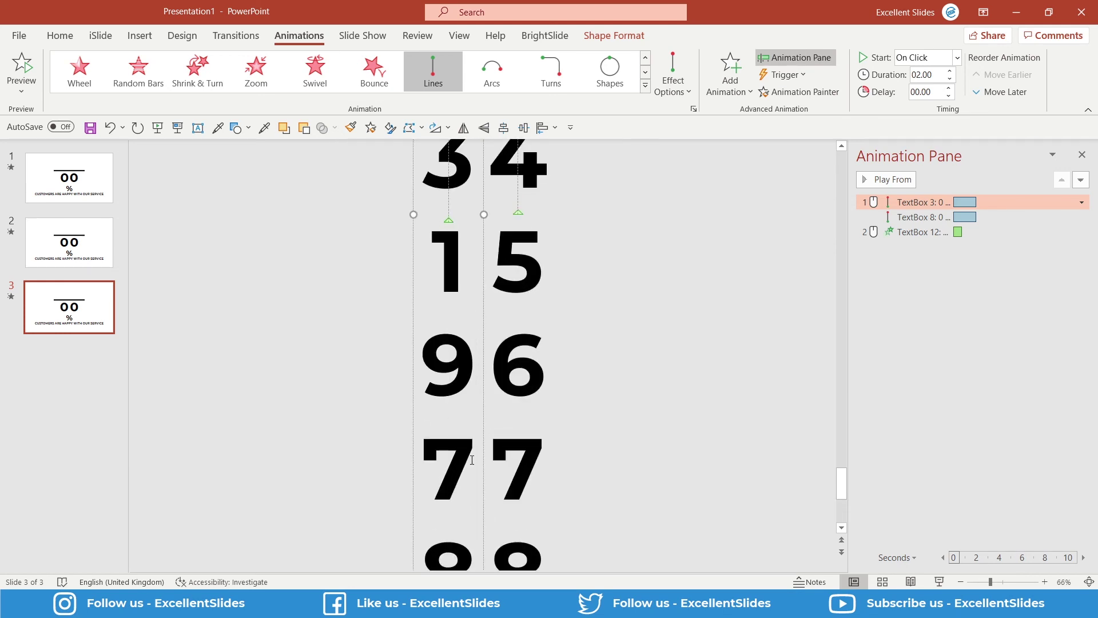
click(470, 461)
key(BackSpace)
text(7)
scroll(470, 461, down, 4)
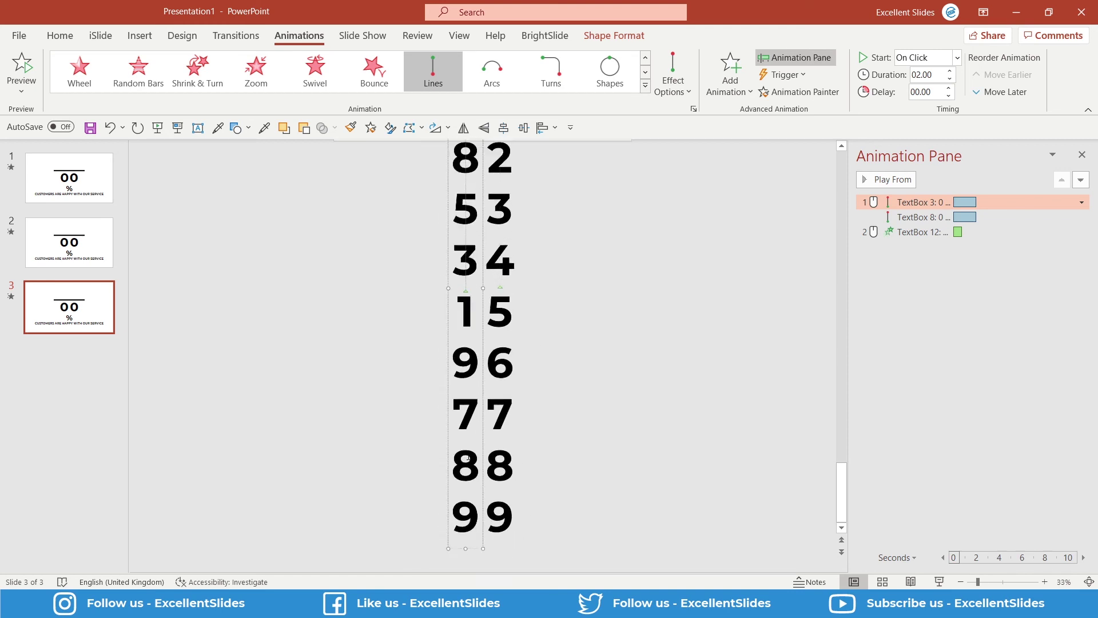
click(475, 478)
key(BackSpace)
text(2)
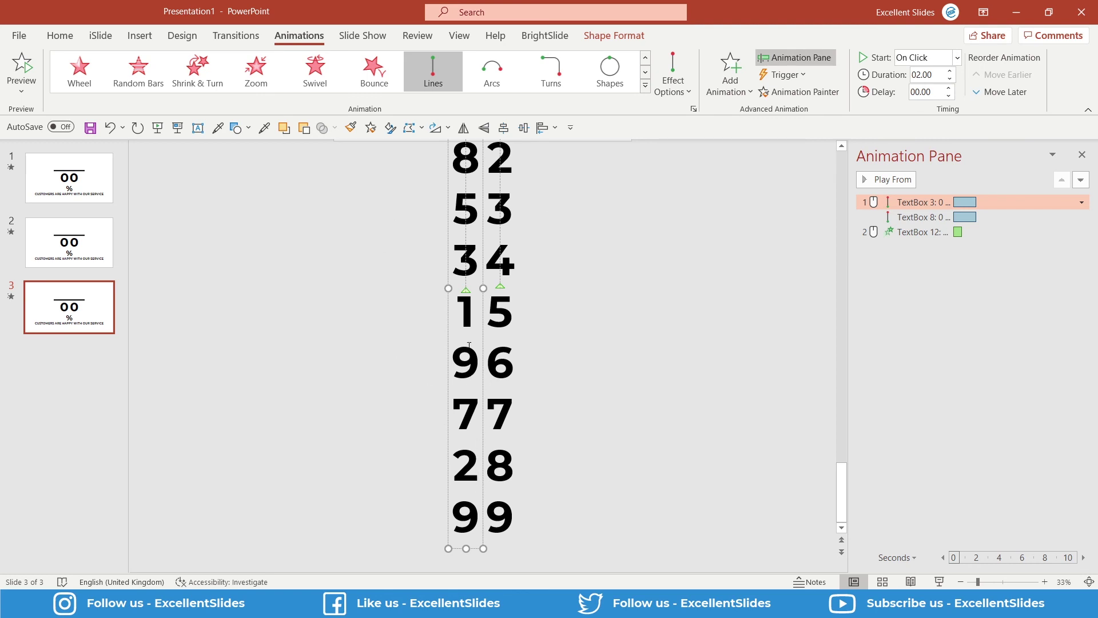
scroll(516, 259, down, 1)
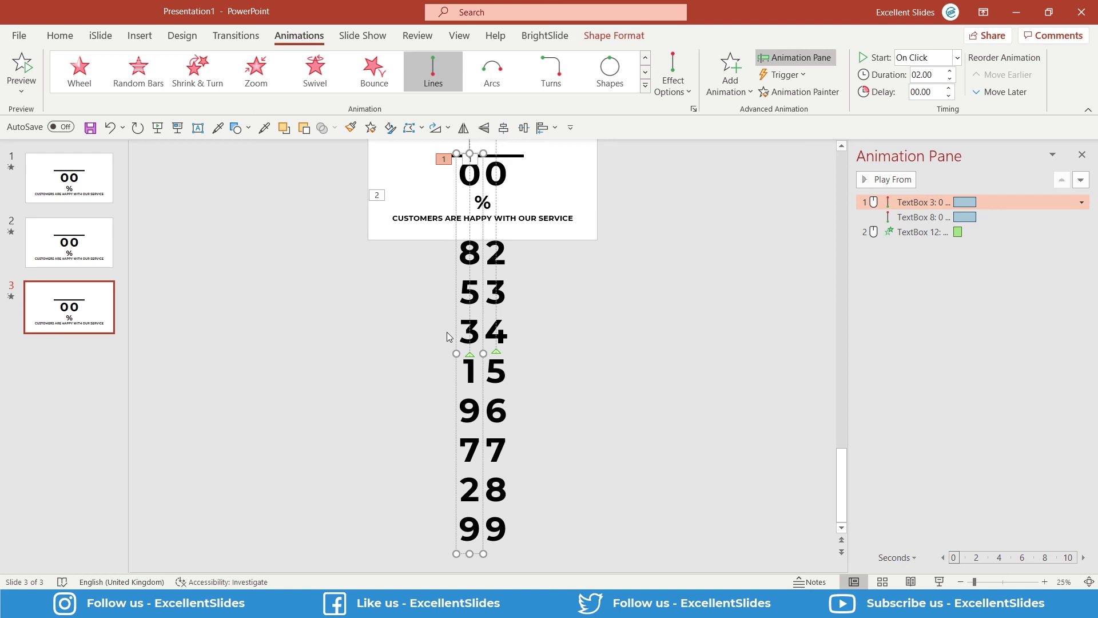
Replace the right digits of the upper rows so they read 83, 58, 35 and 12.
click(496, 175)
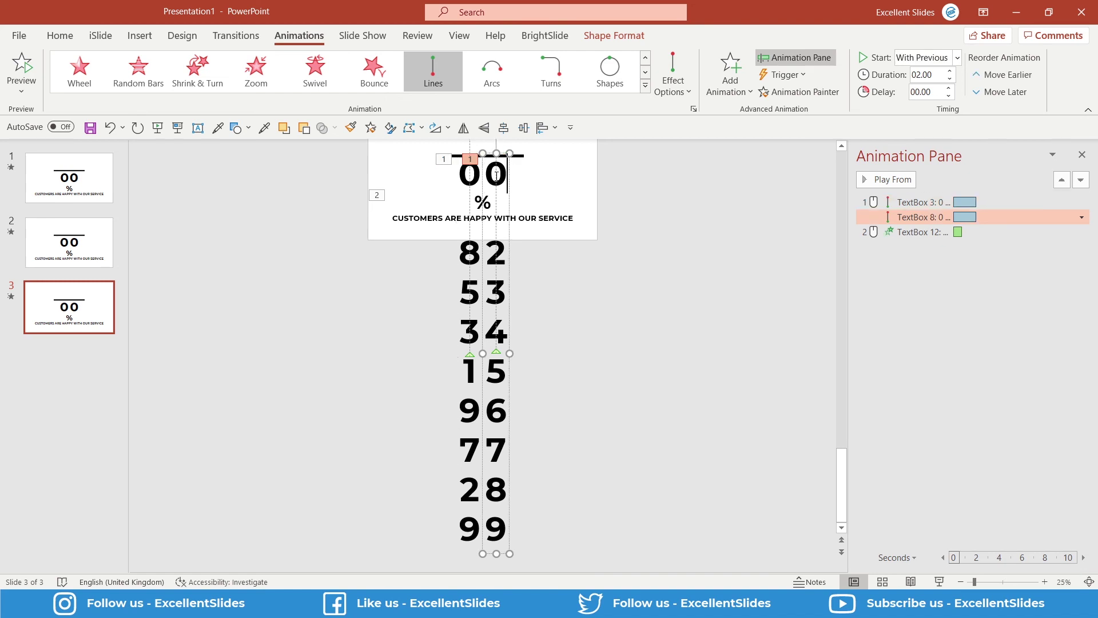
key(Right)
key(Down)
key(BackSpace)
text(3)
key(Down)
key(BackSpace)
text(8)
key(Down)
key(BackSpace)
text(5)
key(Down)
key(BackSpace)
text(2)
key(Down)
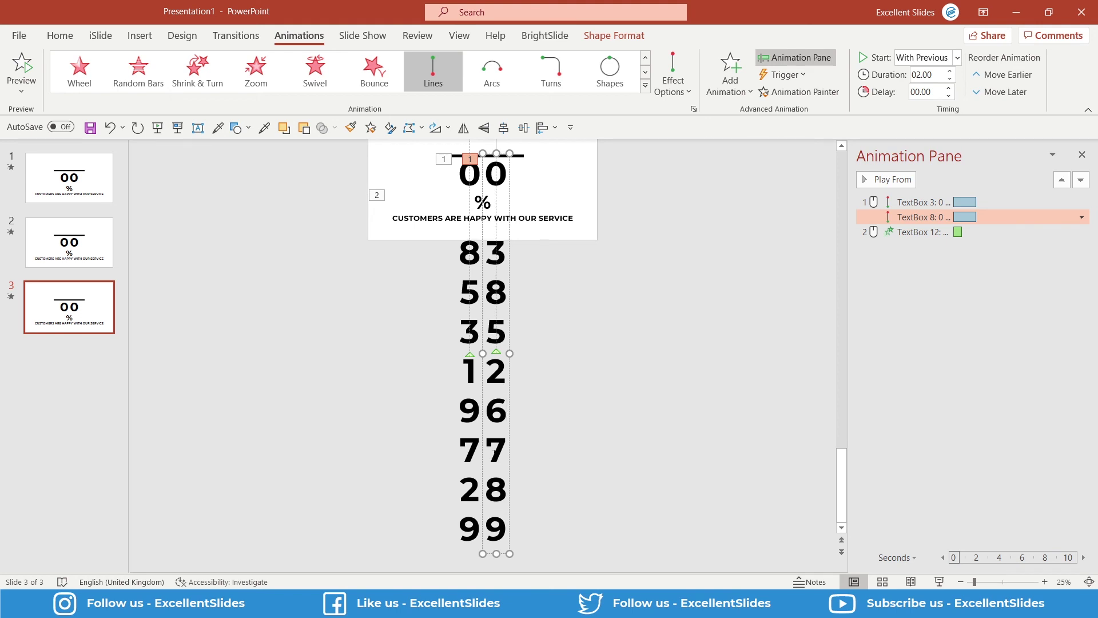
Change the lower rows' right digits to read 72, 21 and 97, keeping 96 unchanged.
click(494, 452)
key(Right)
key(BackSpace)
text(2)
key(Down)
key(BackSpace)
text(1)
key(Left)
key(Down)
key(Right)
key(BackSpace)
text(7)
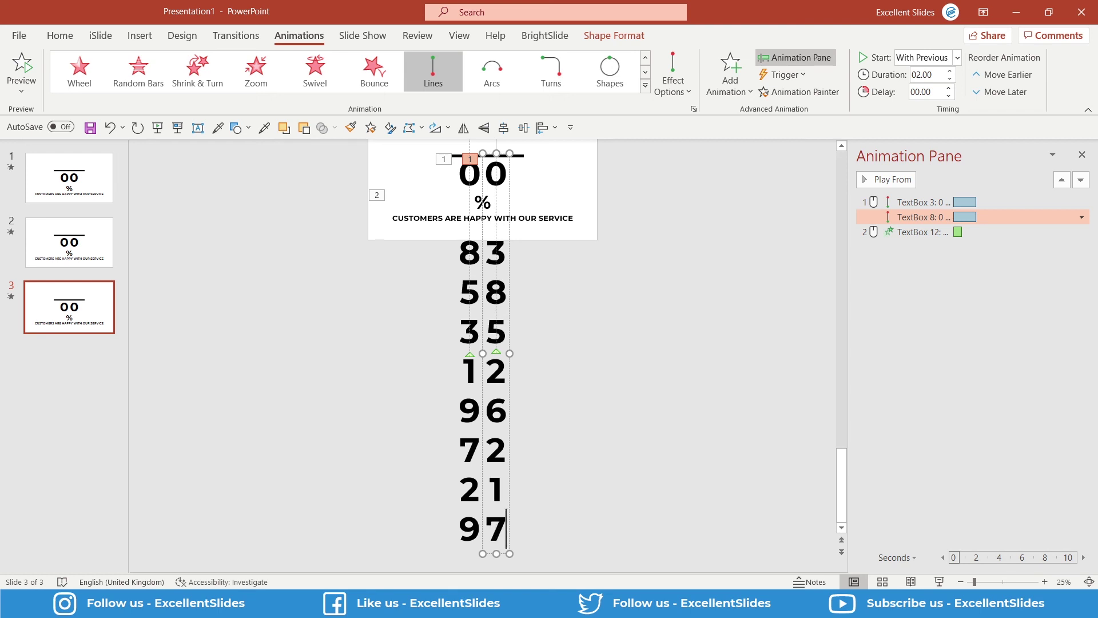
click(619, 302)
scroll(545, 222, up, 1)
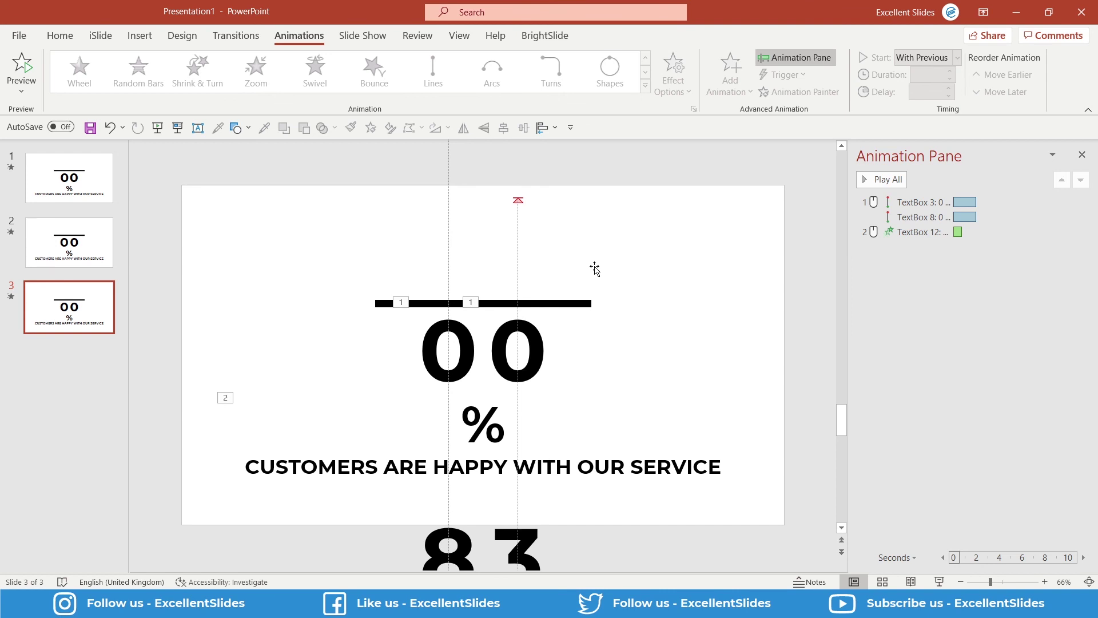
click(594, 269)
shift+click(655, 506)
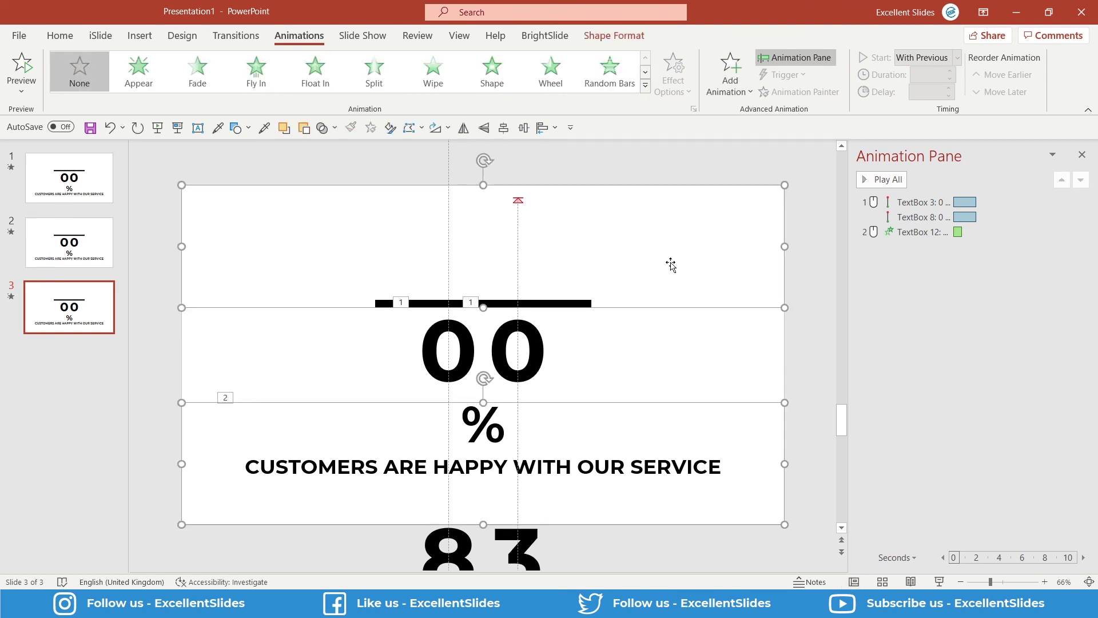
drag(671, 262, 628, 277)
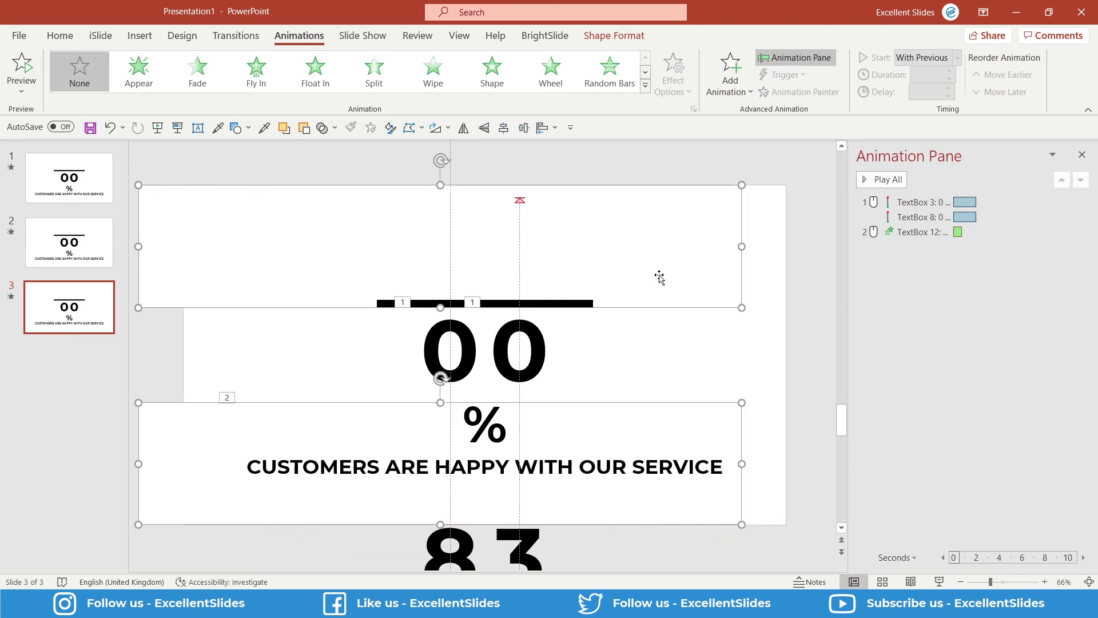
drag(677, 282, 264, 283)
click(869, 181)
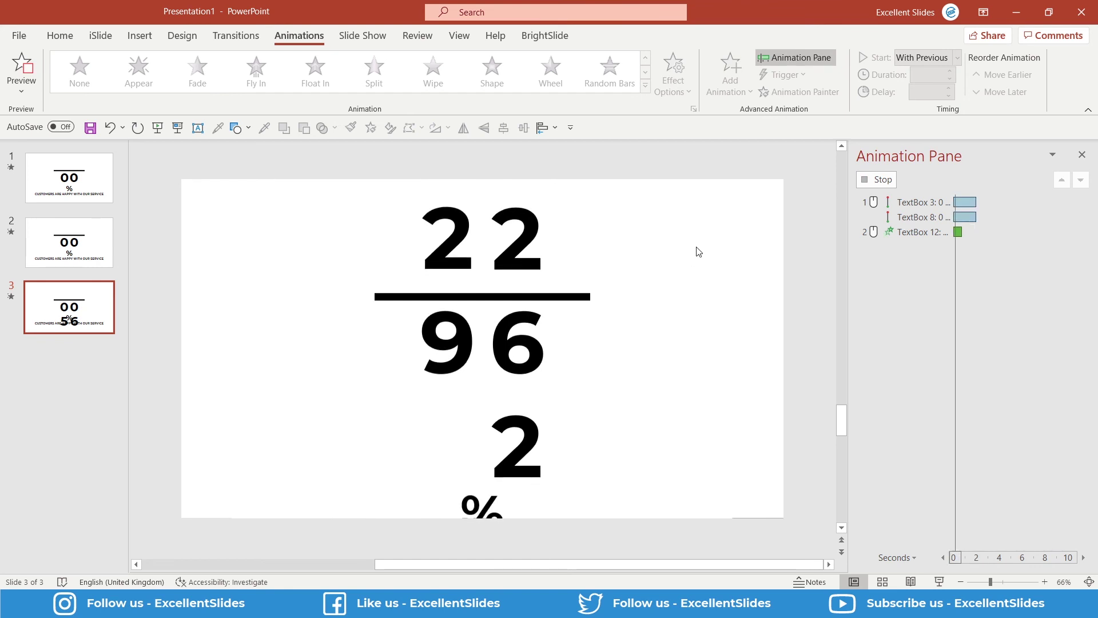
click(328, 258)
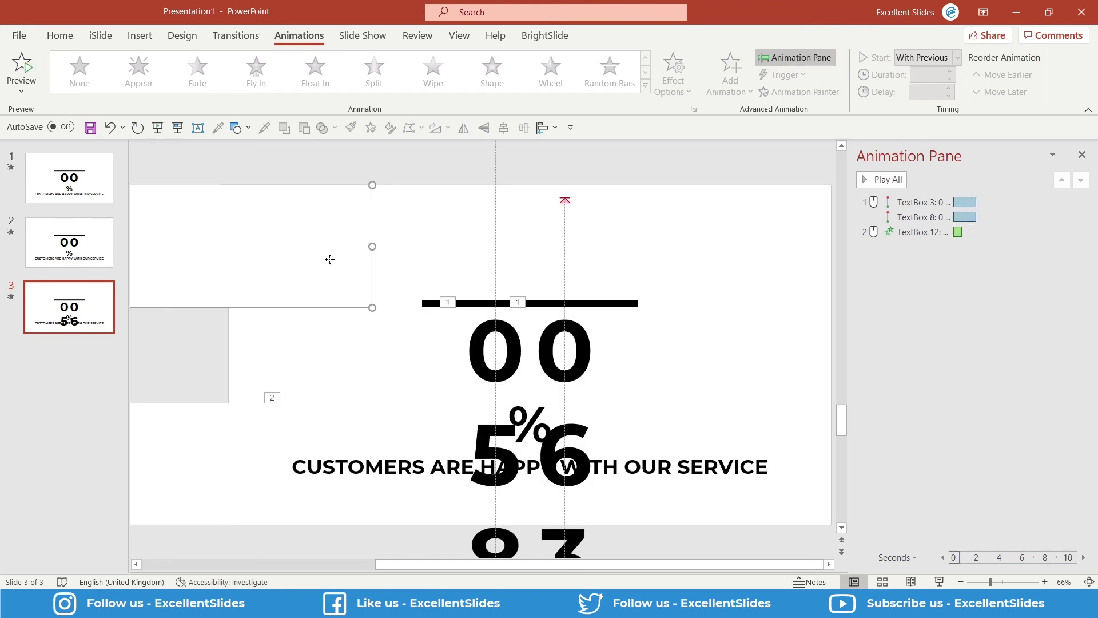
shift+click(228, 474)
drag(276, 251, 682, 265)
drag(276, 244, 331, 248)
click(331, 166)
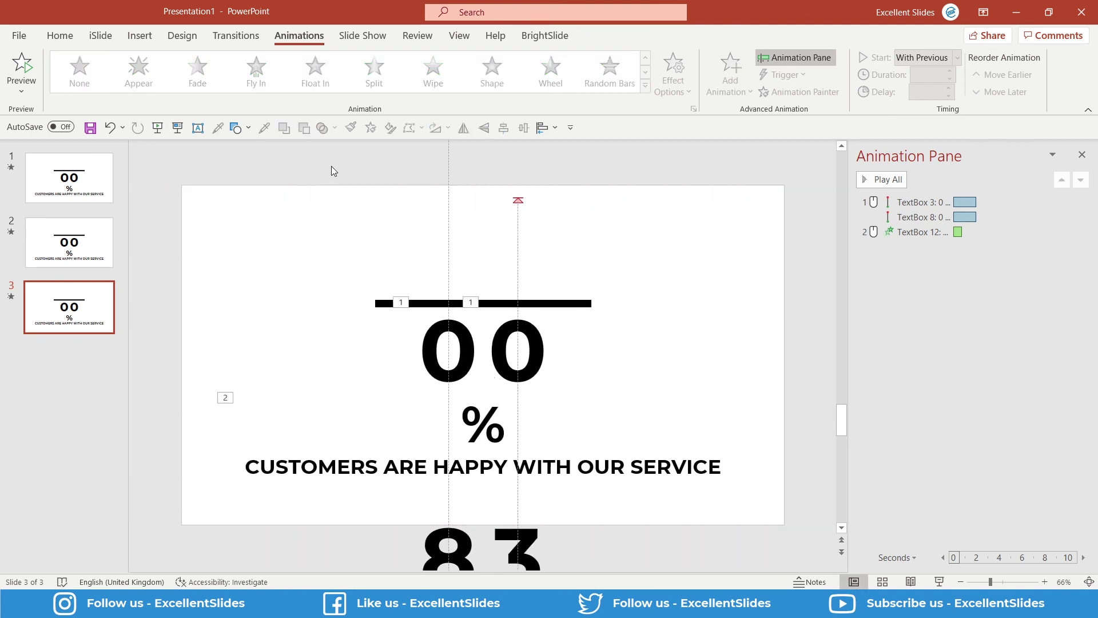